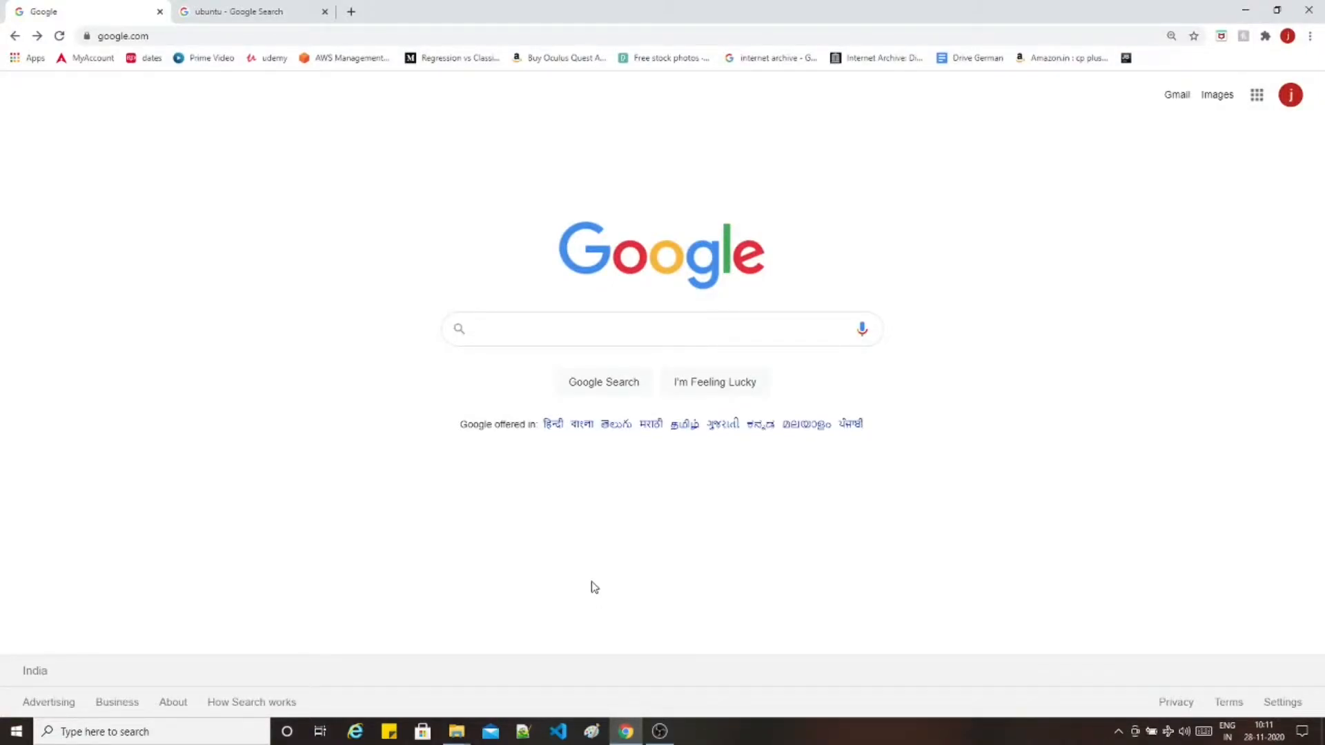
# - Search Google for 'virtualbox' and open the Oracle VM VirtualBox result
pyautogui.write('virtua')
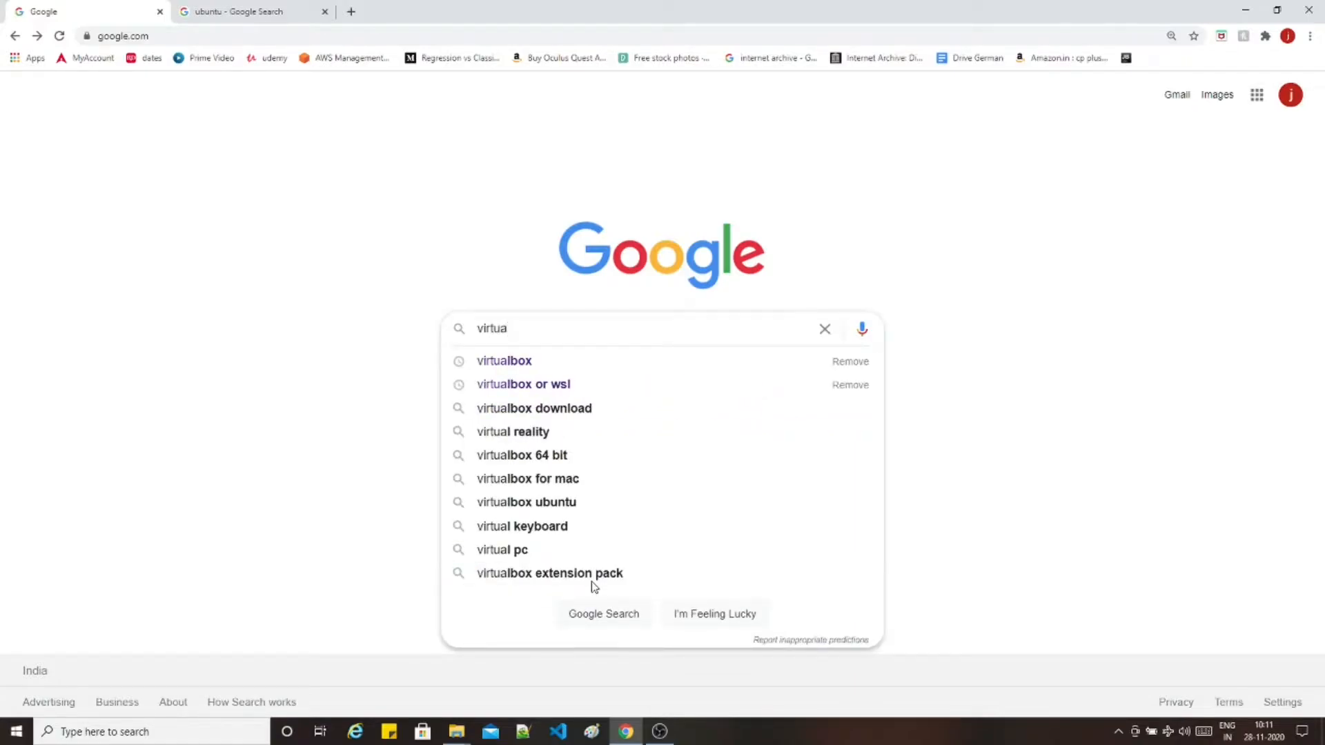
pyautogui.press('Down')
pyautogui.press('Return')
pyautogui.click(156, 228)
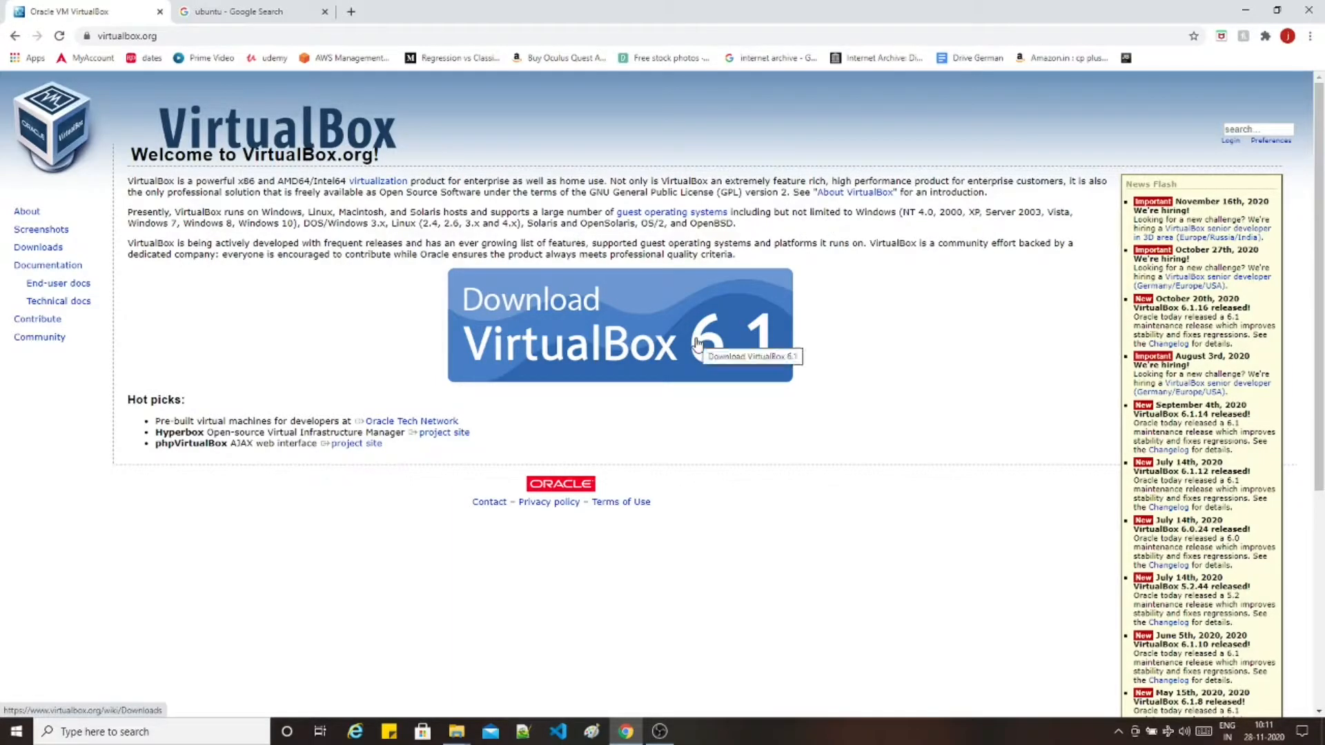
# - Go to the VirtualBox 6.1 Downloads page, start the Windows hosts installer download, then cancel it
pyautogui.click(629, 333)
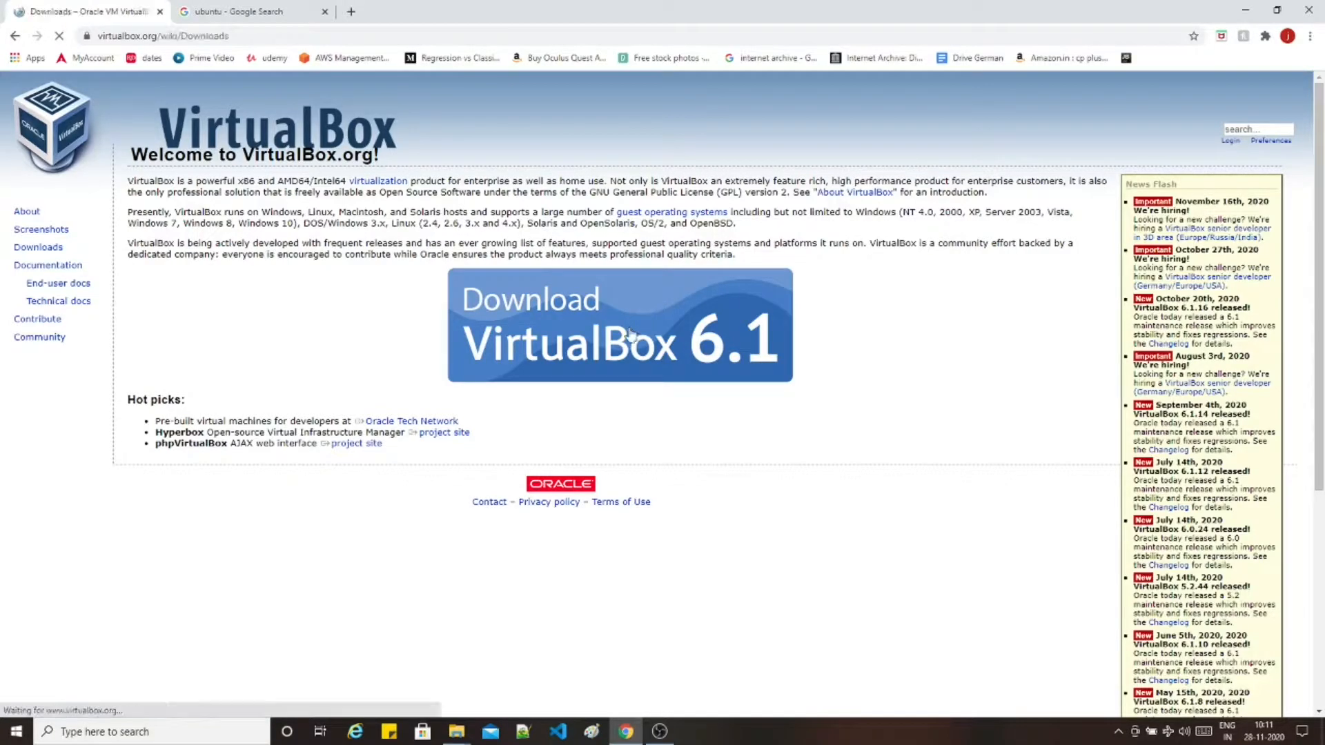
pyautogui.tripleClick(204, 329)
pyautogui.tripleClick(201, 317)
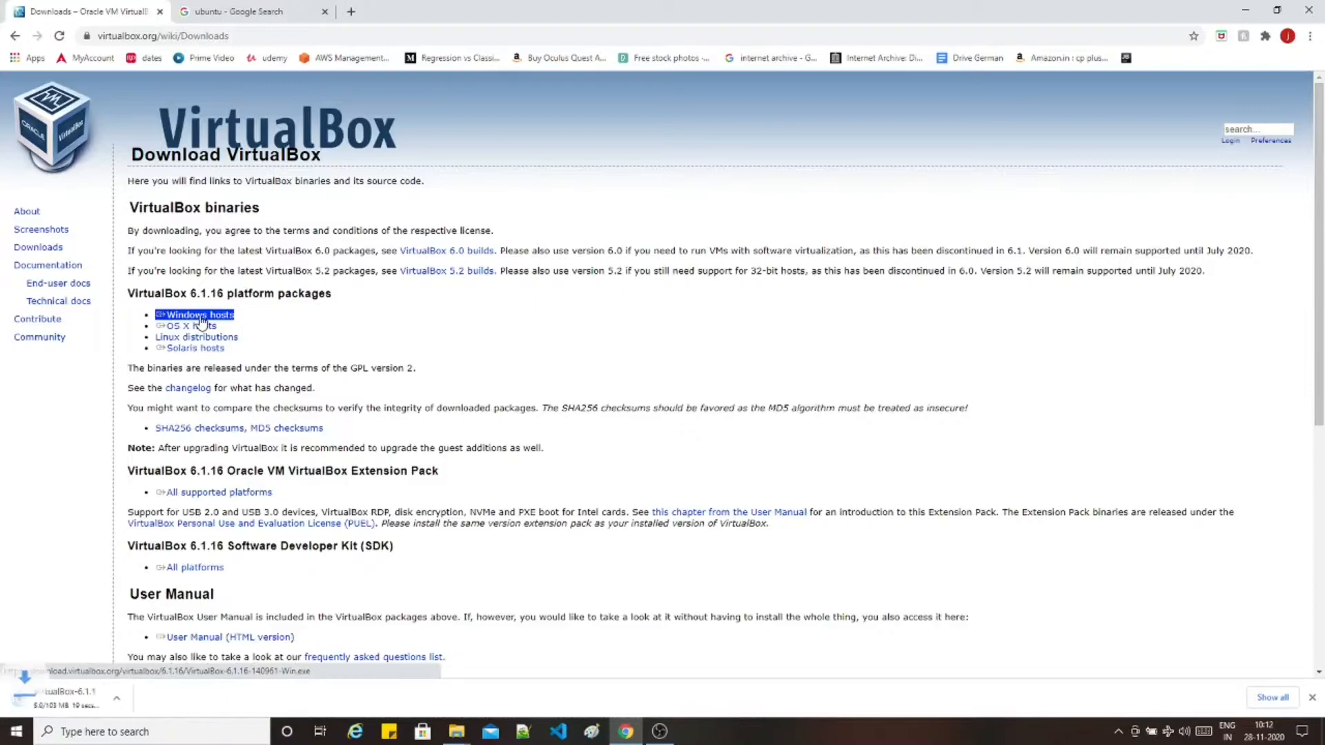
pyautogui.click(145, 701)
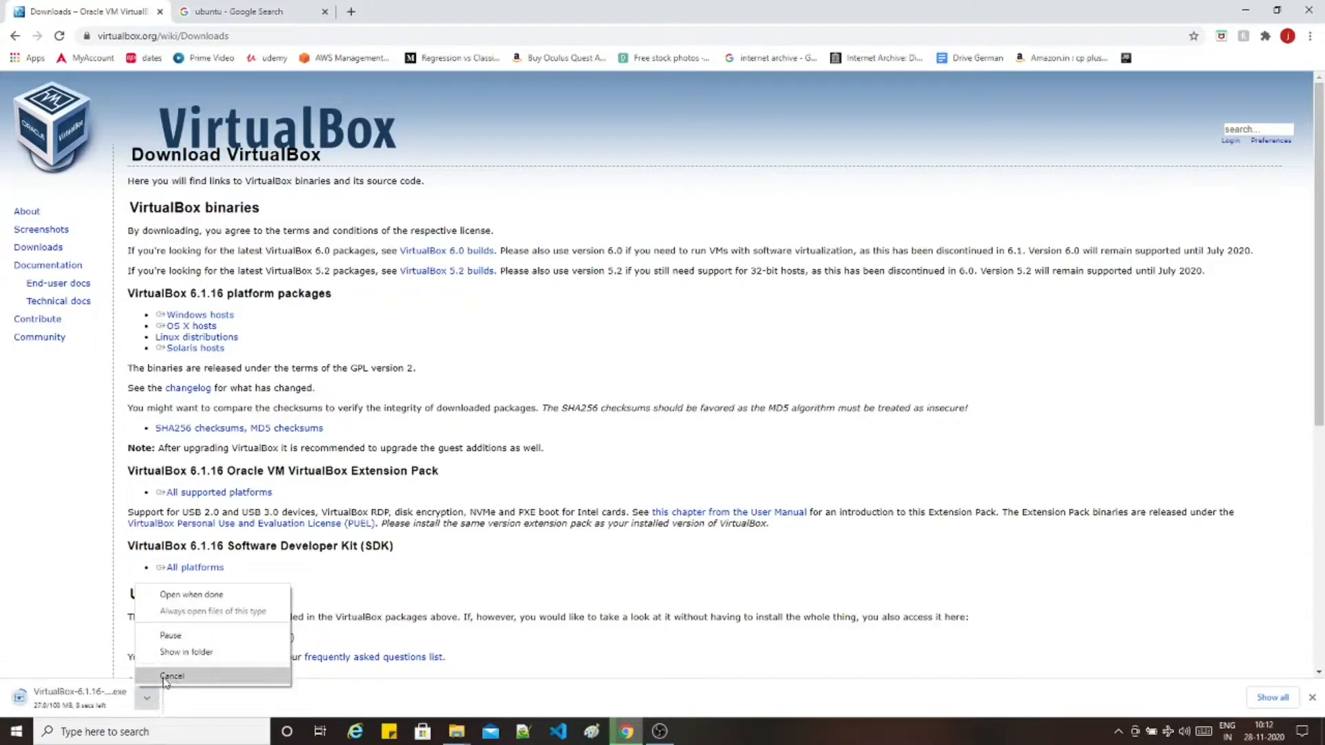
pyautogui.click(163, 677)
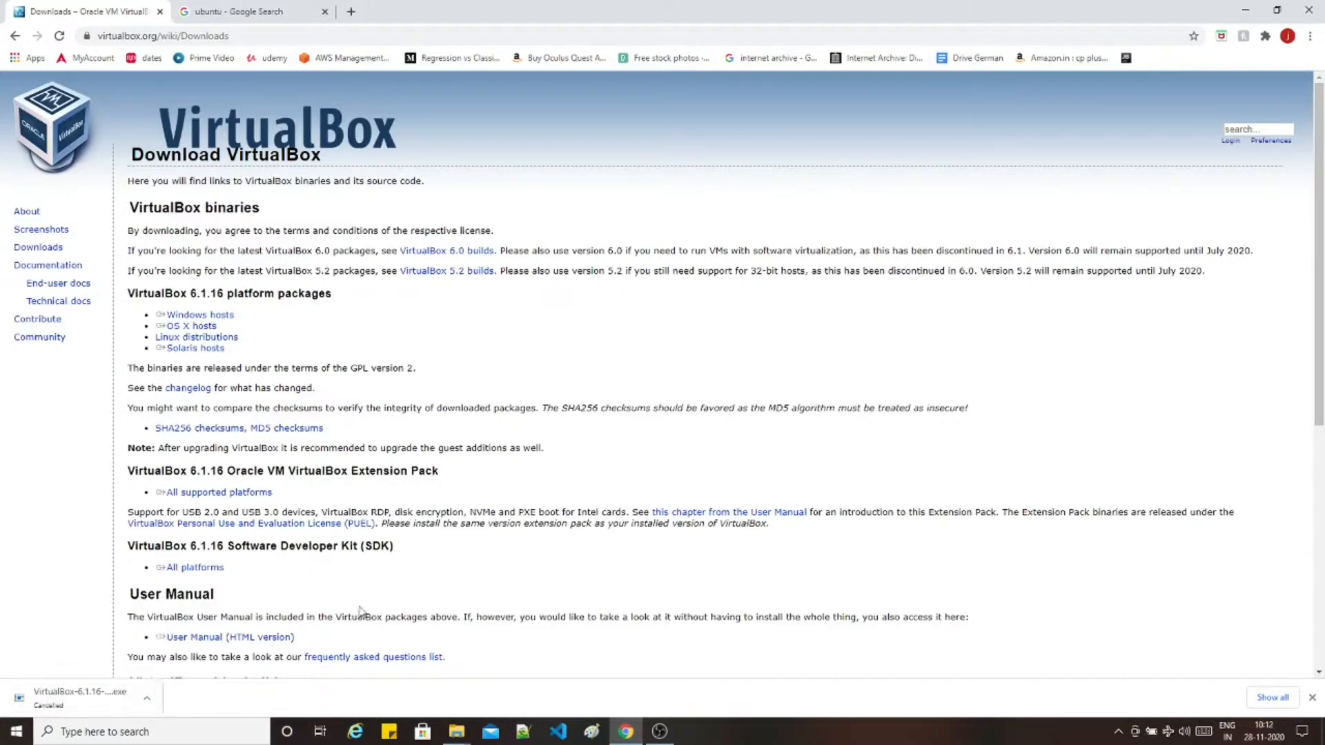
# - Open ubuntu.com's Ubuntu Desktop 20.04 LTS download options, then switch to the New folder window
pyautogui.click(212, 26)
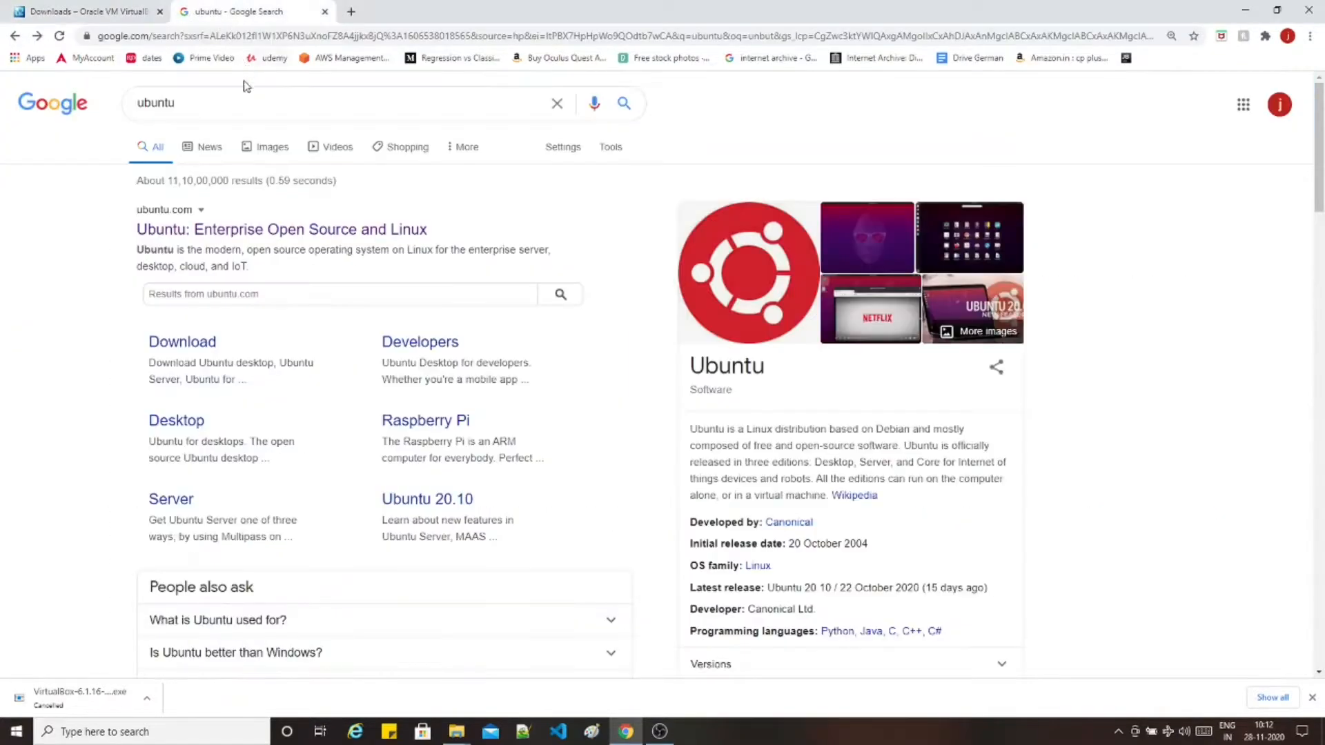
pyautogui.doubleClick(169, 103)
pyautogui.click(275, 97)
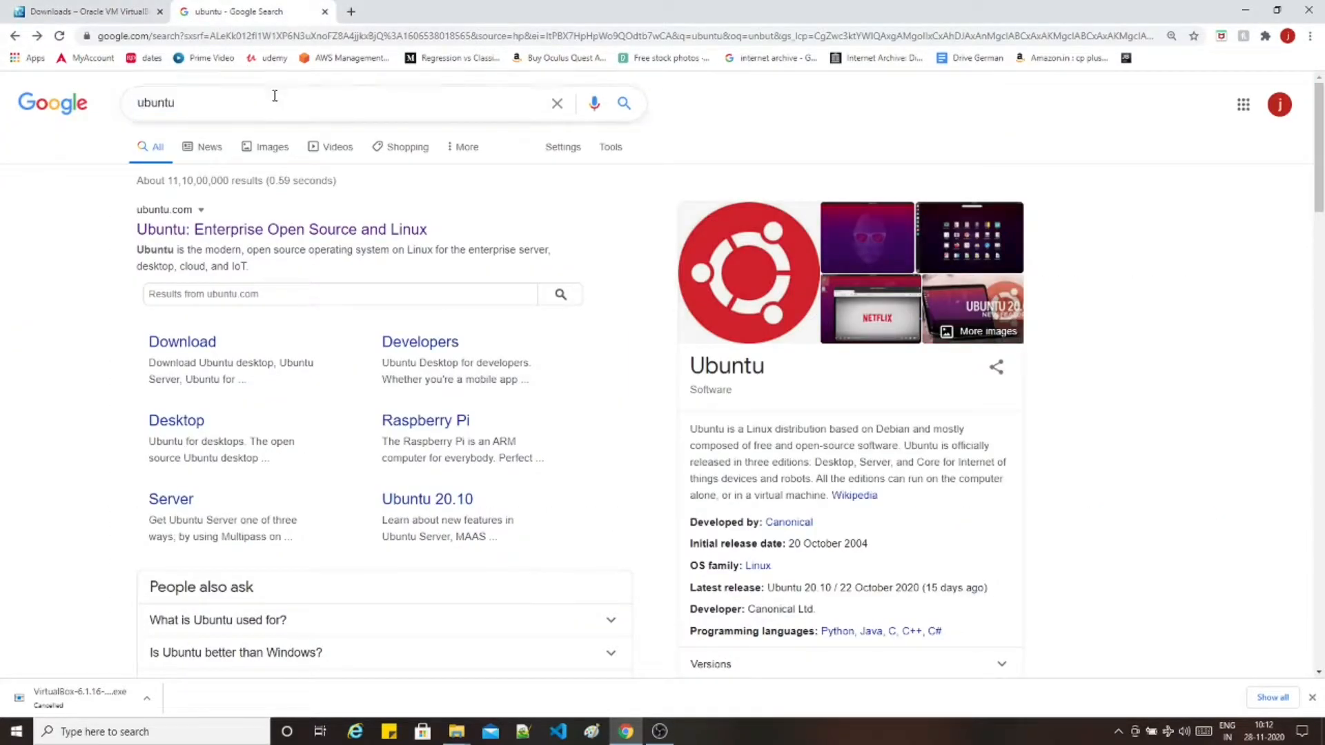
pyautogui.click(183, 233)
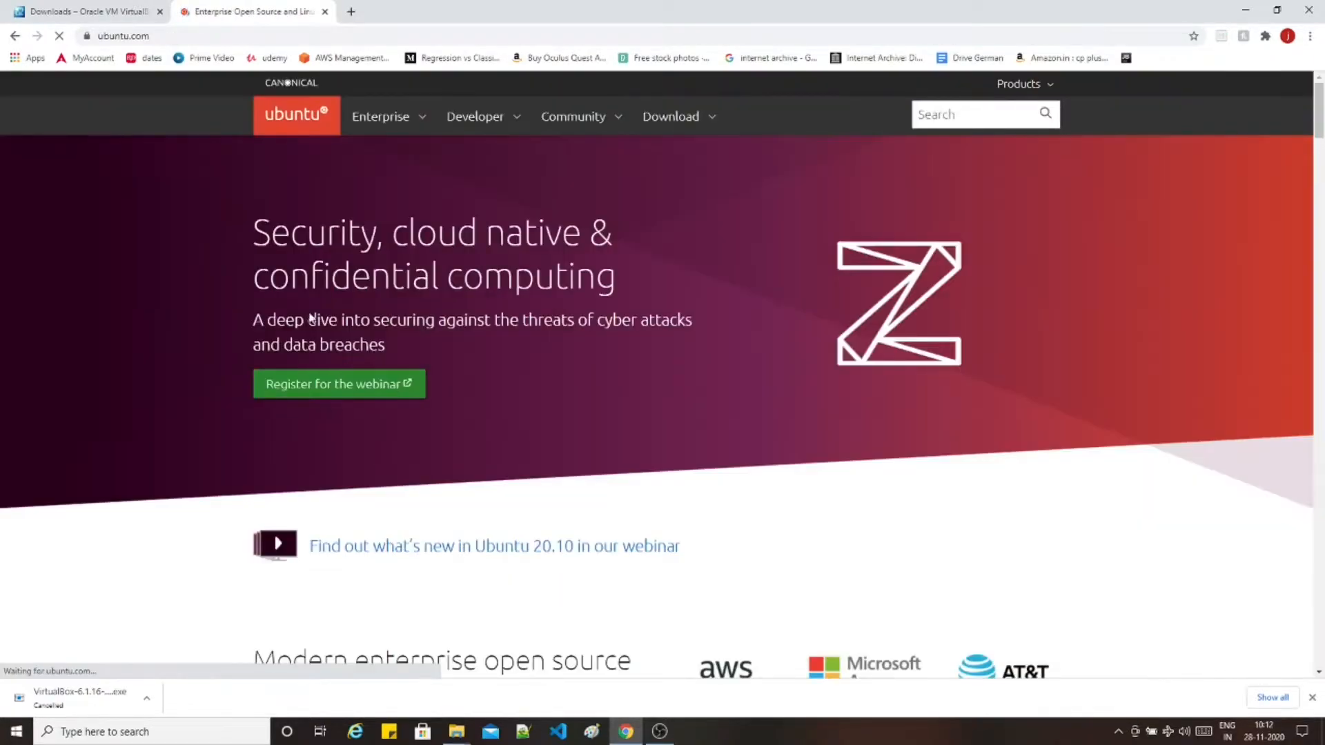
pyautogui.click(674, 124)
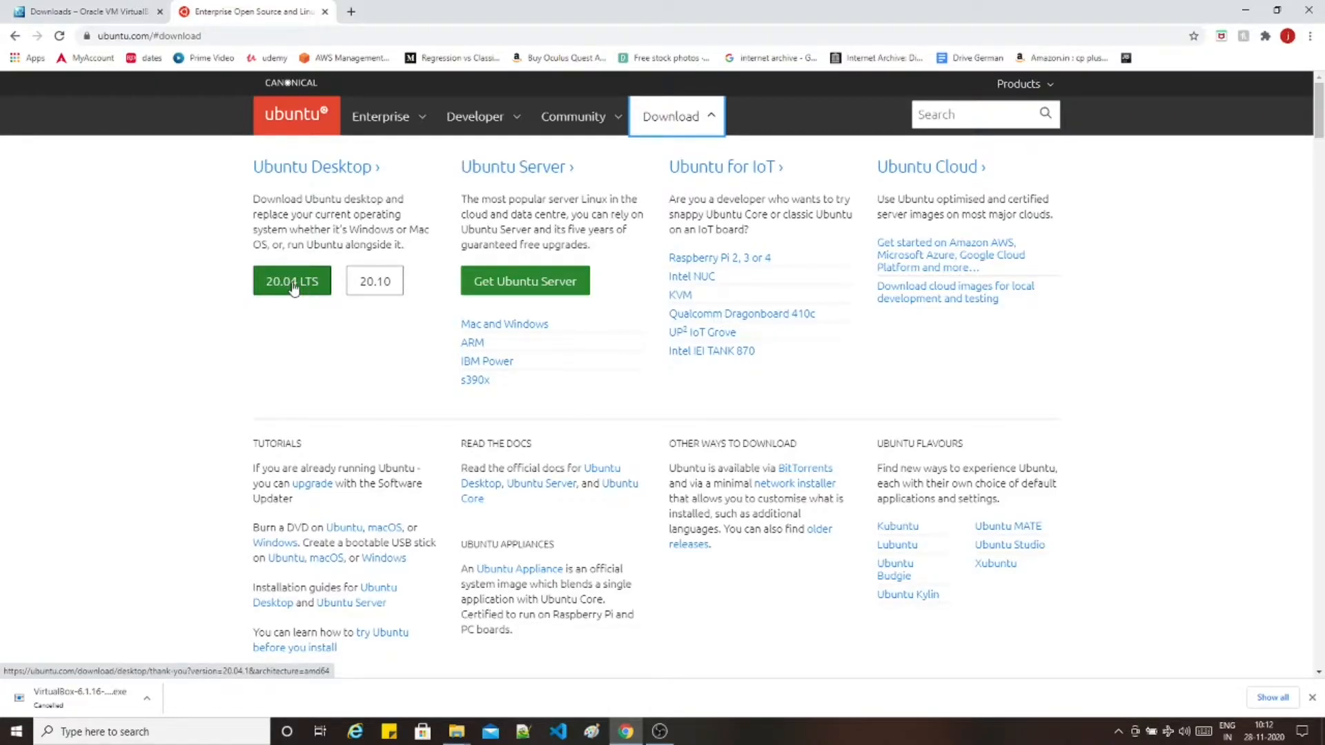
pyautogui.click(456, 731)
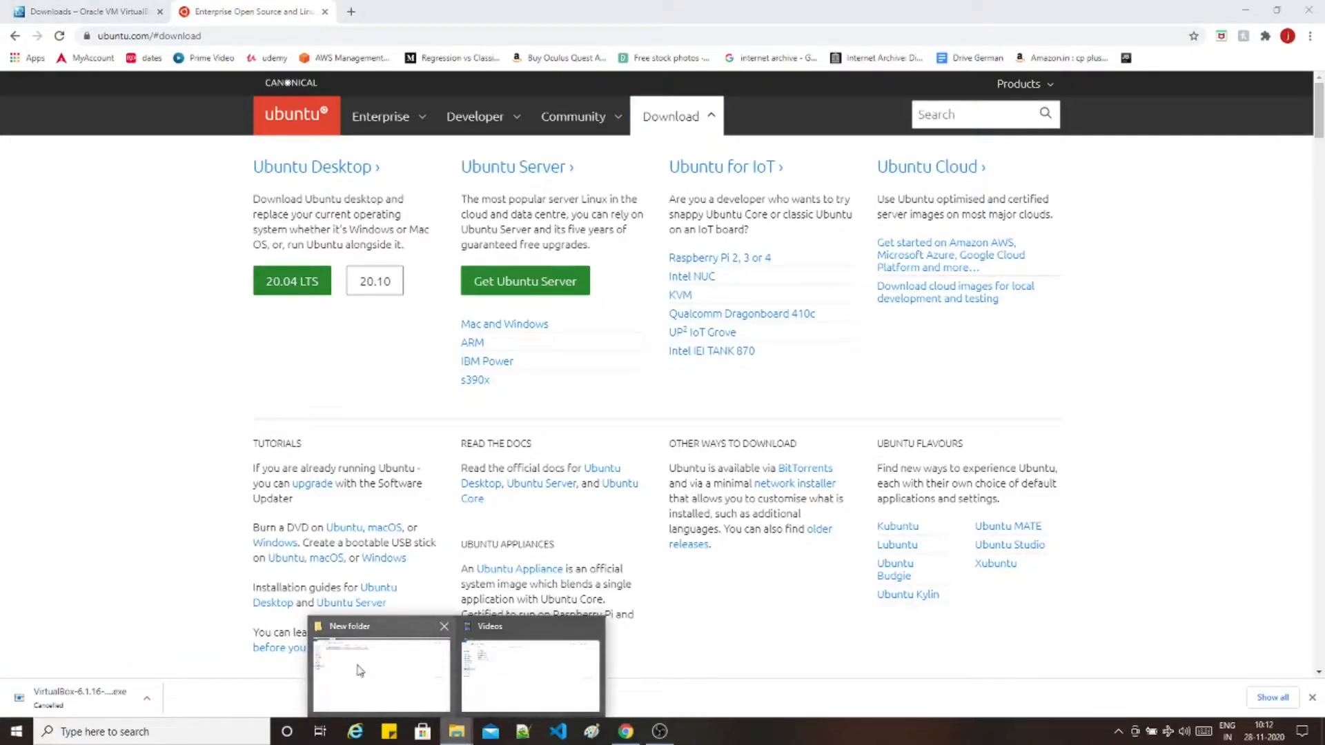
pyautogui.click(359, 670)
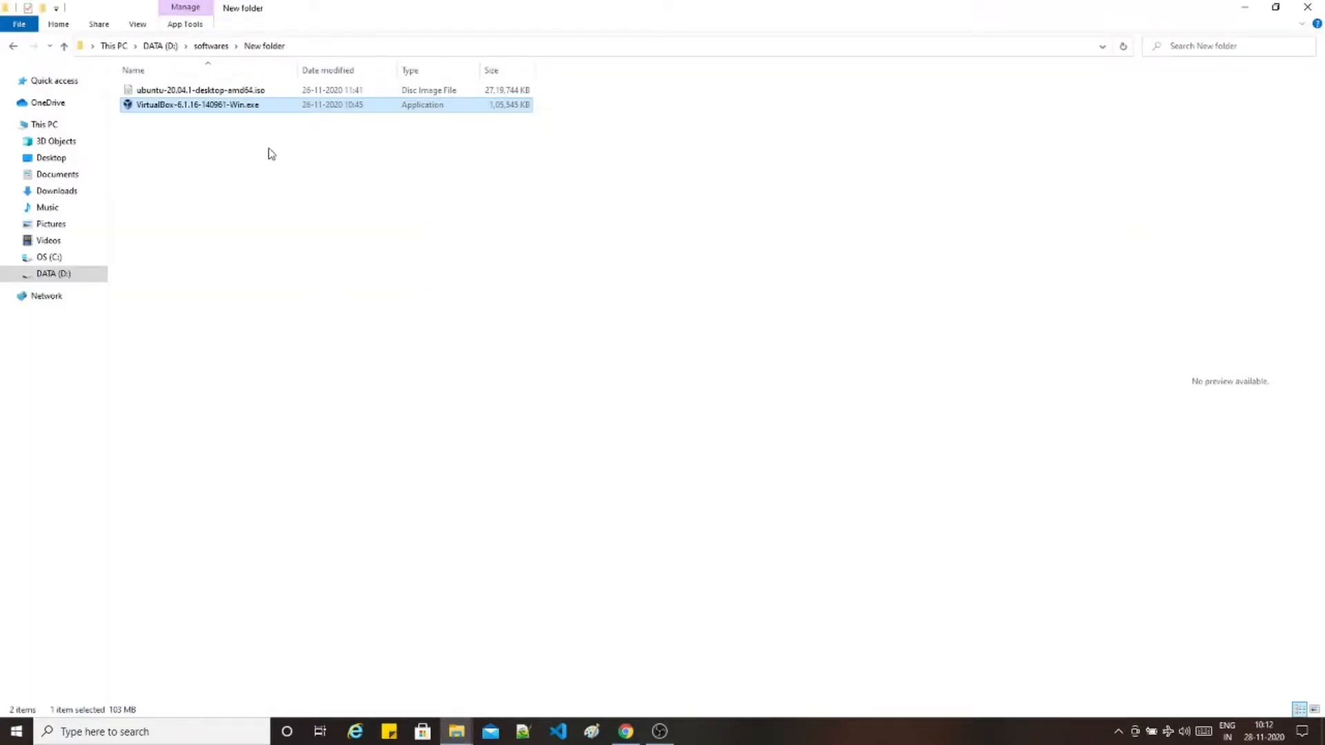
# - Run VirtualBox-6.1.16-140961-Win.exe and install it with default features and shortcuts, then finish
pyautogui.click(239, 152)
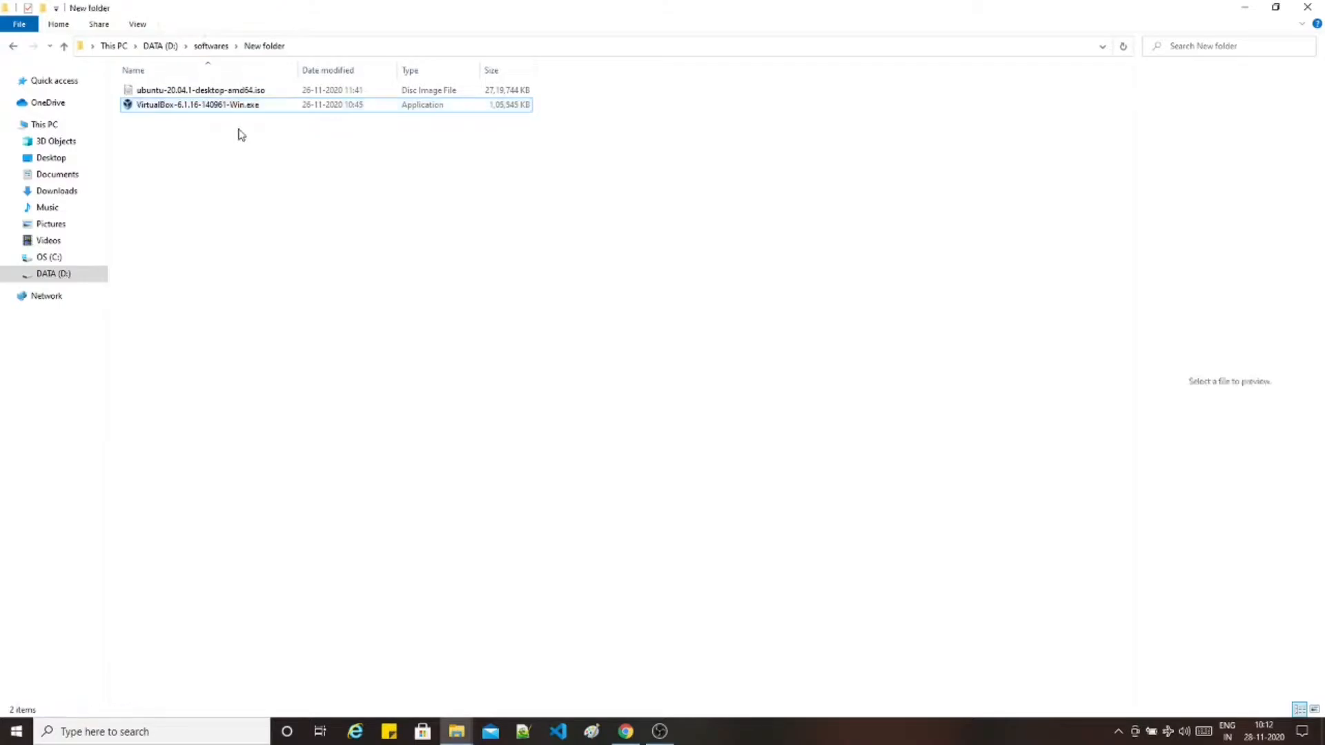
pyautogui.doubleClick(235, 107)
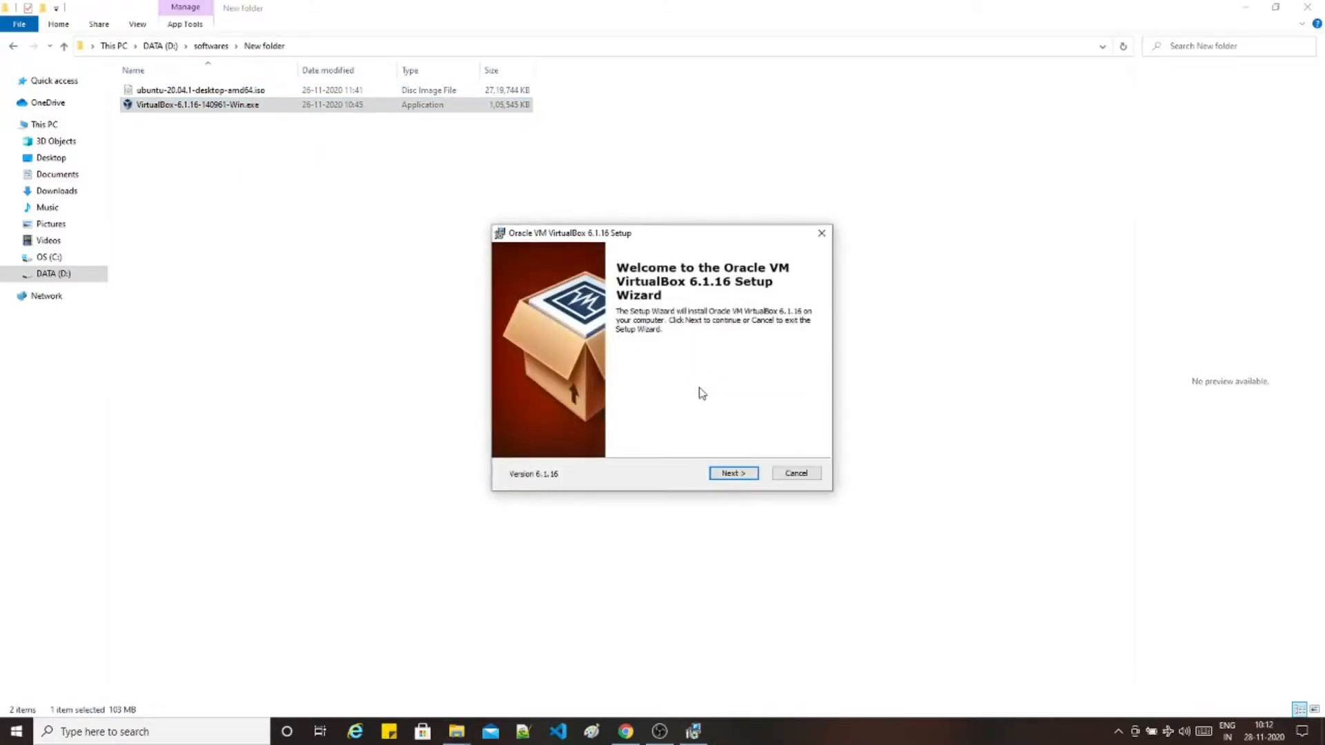
pyautogui.click(743, 480)
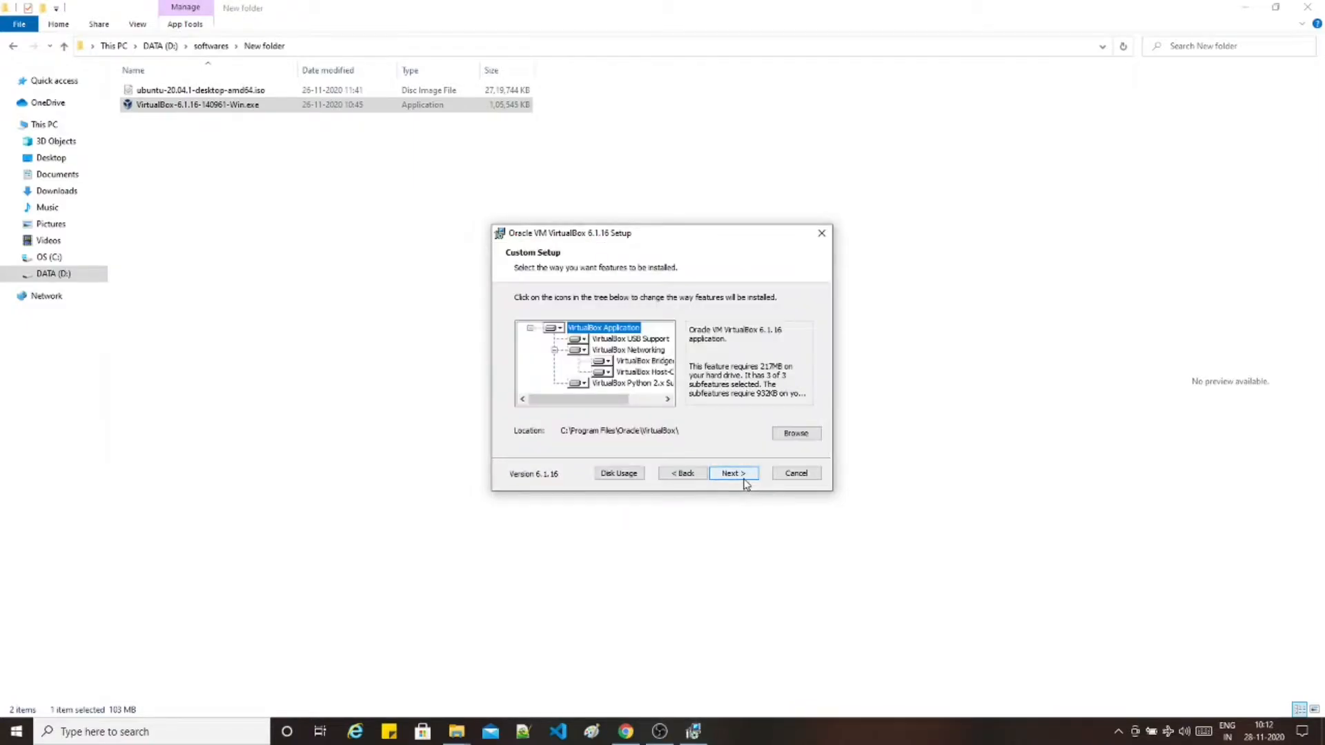
pyautogui.click(745, 483)
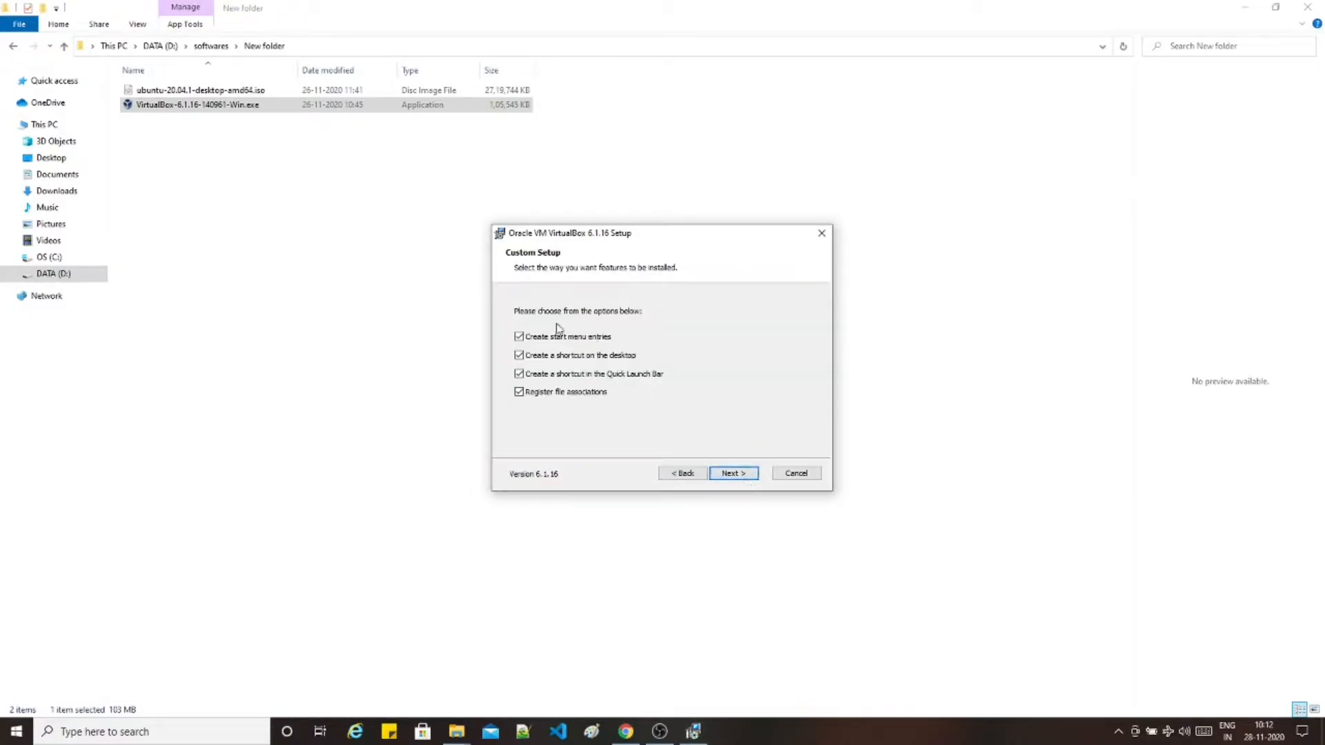
pyautogui.click(737, 470)
pyautogui.click(742, 473)
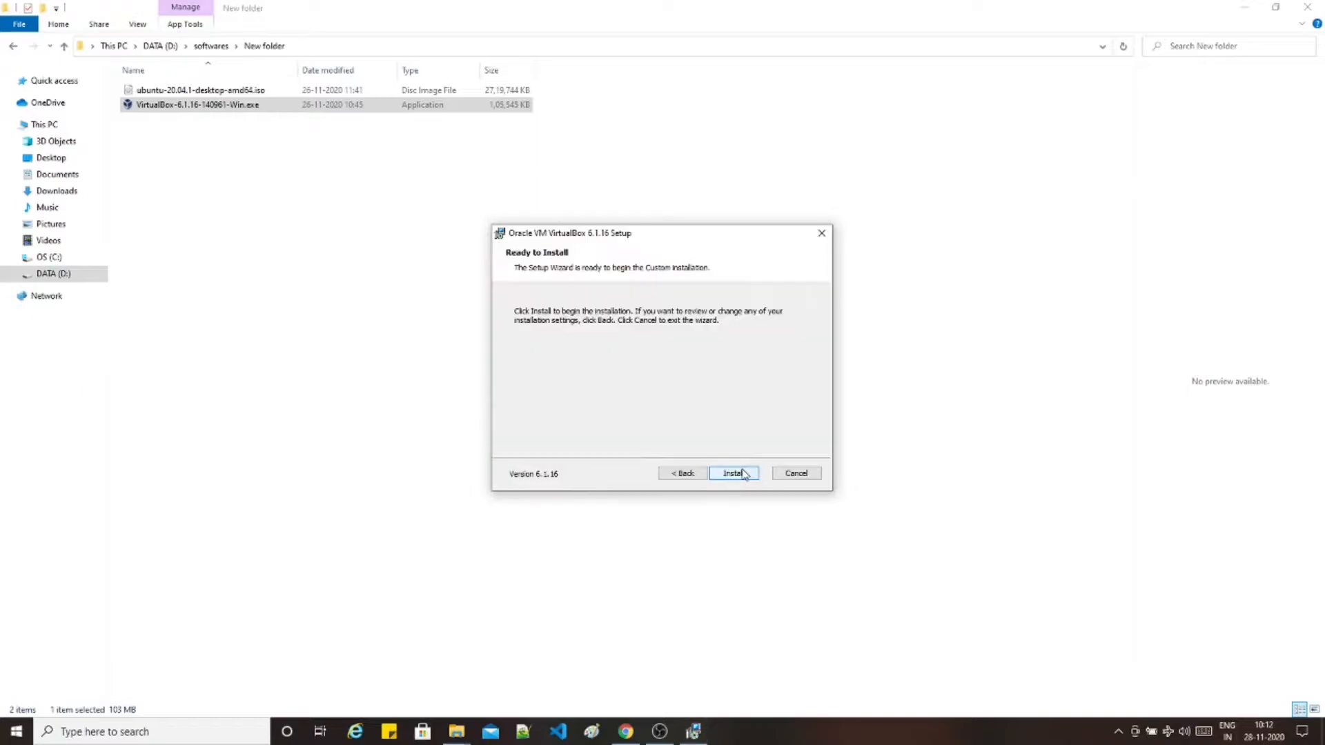
pyautogui.click(733, 474)
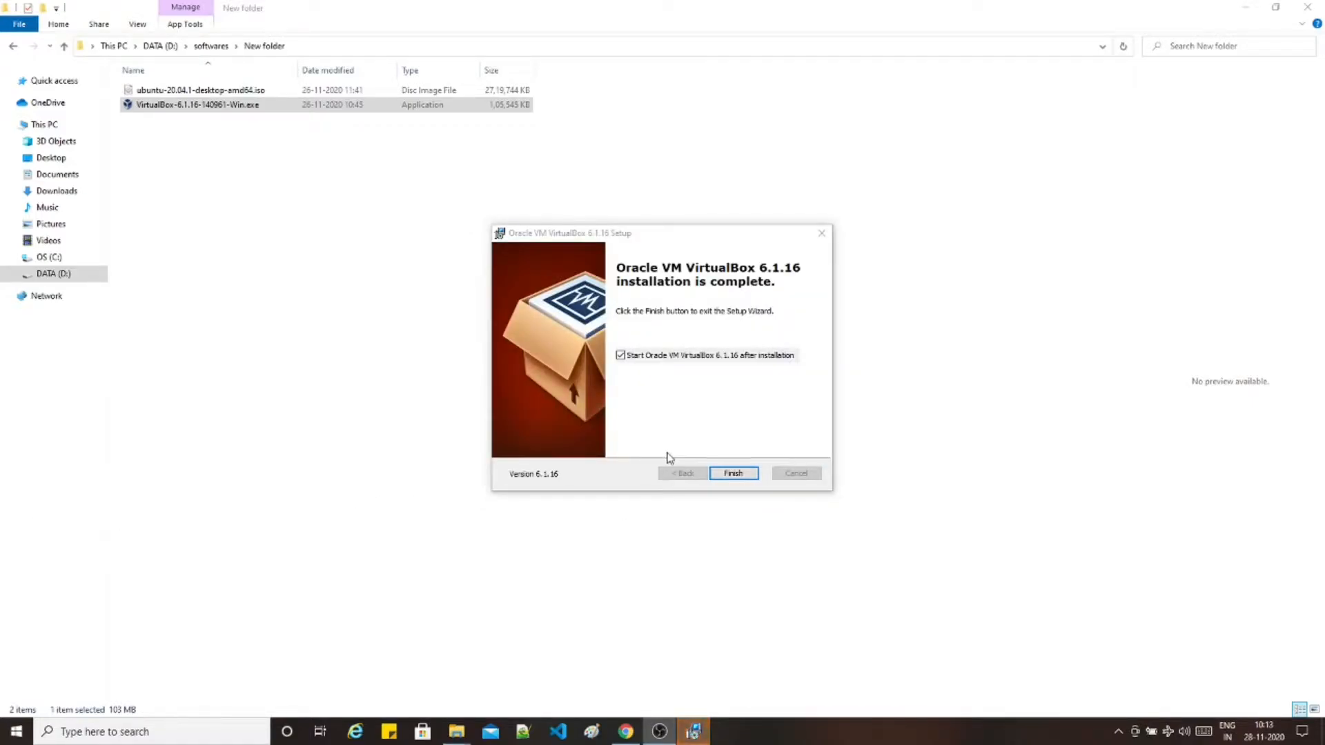
pyautogui.click(735, 476)
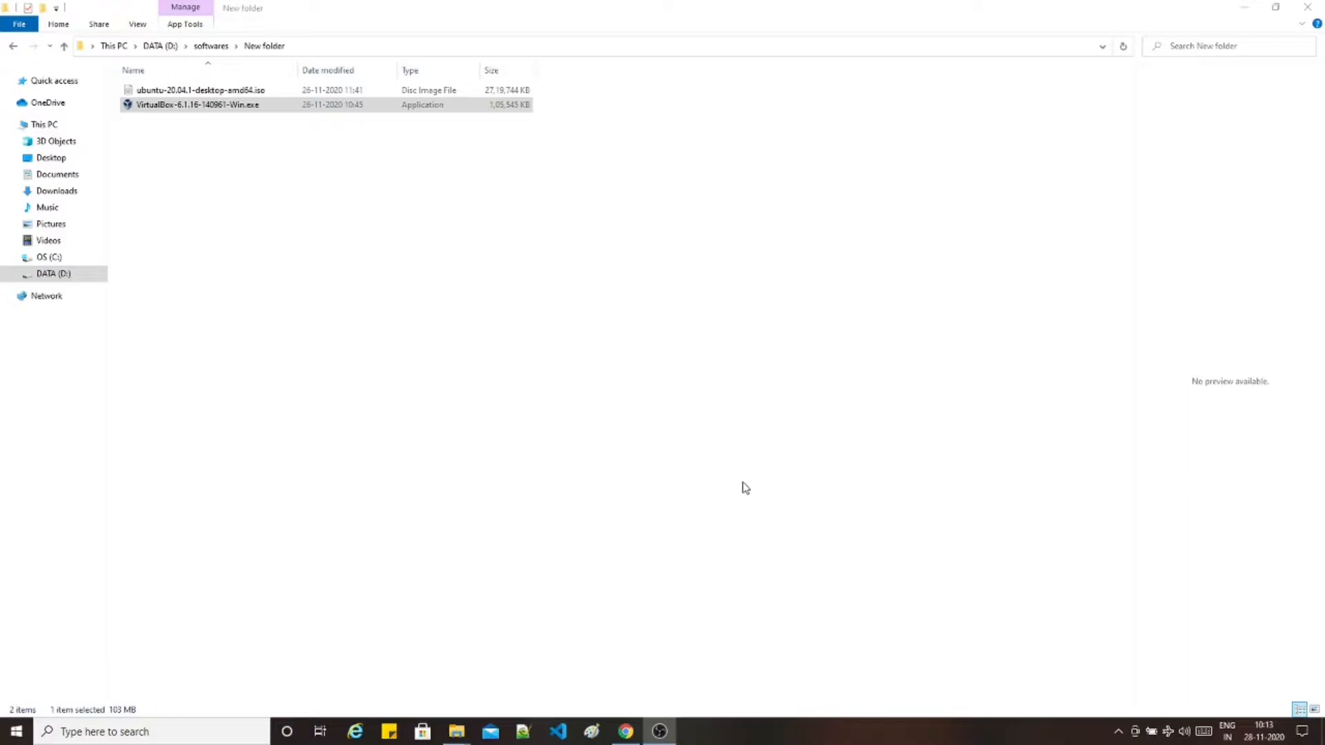
# - Create a new machine named ubuntu2020 with type Linux and version Ubuntu (64-bit)
pyautogui.moveTo(1016, 162); pyautogui.dragTo(647, 148)
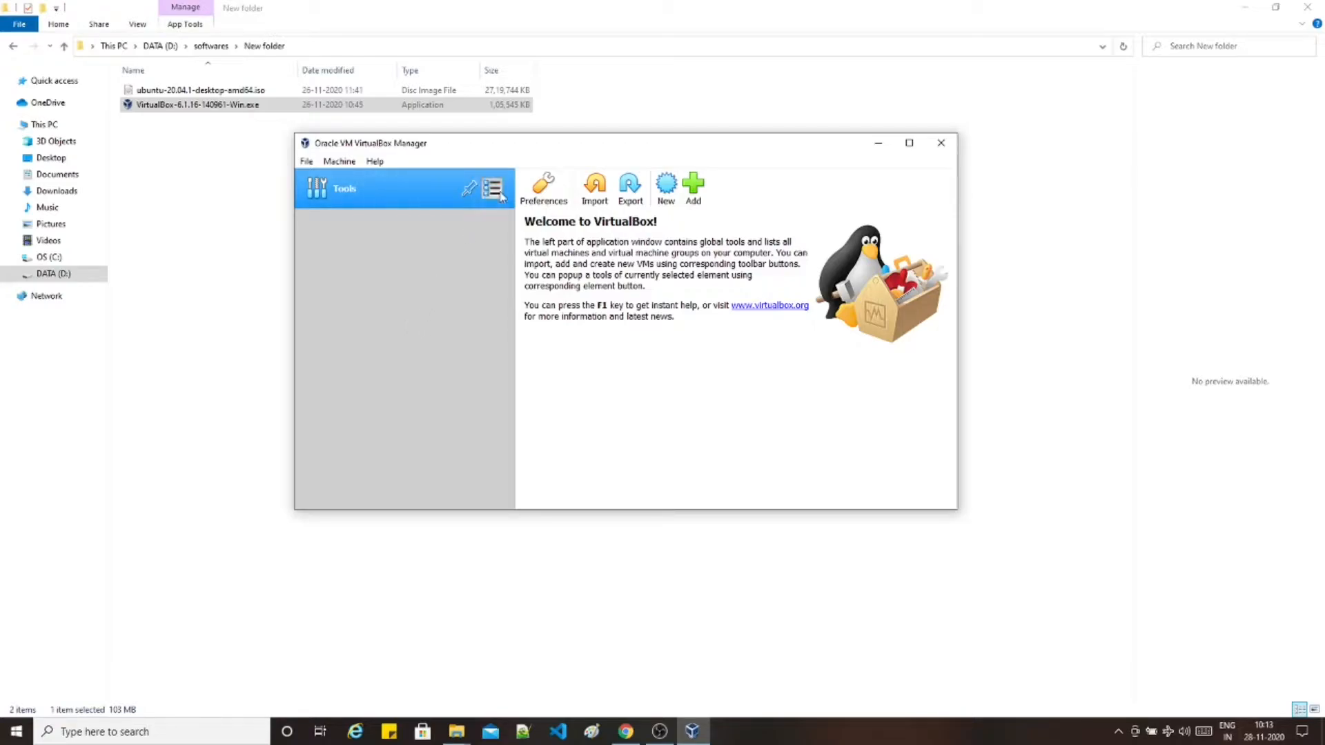
pyautogui.click(664, 193)
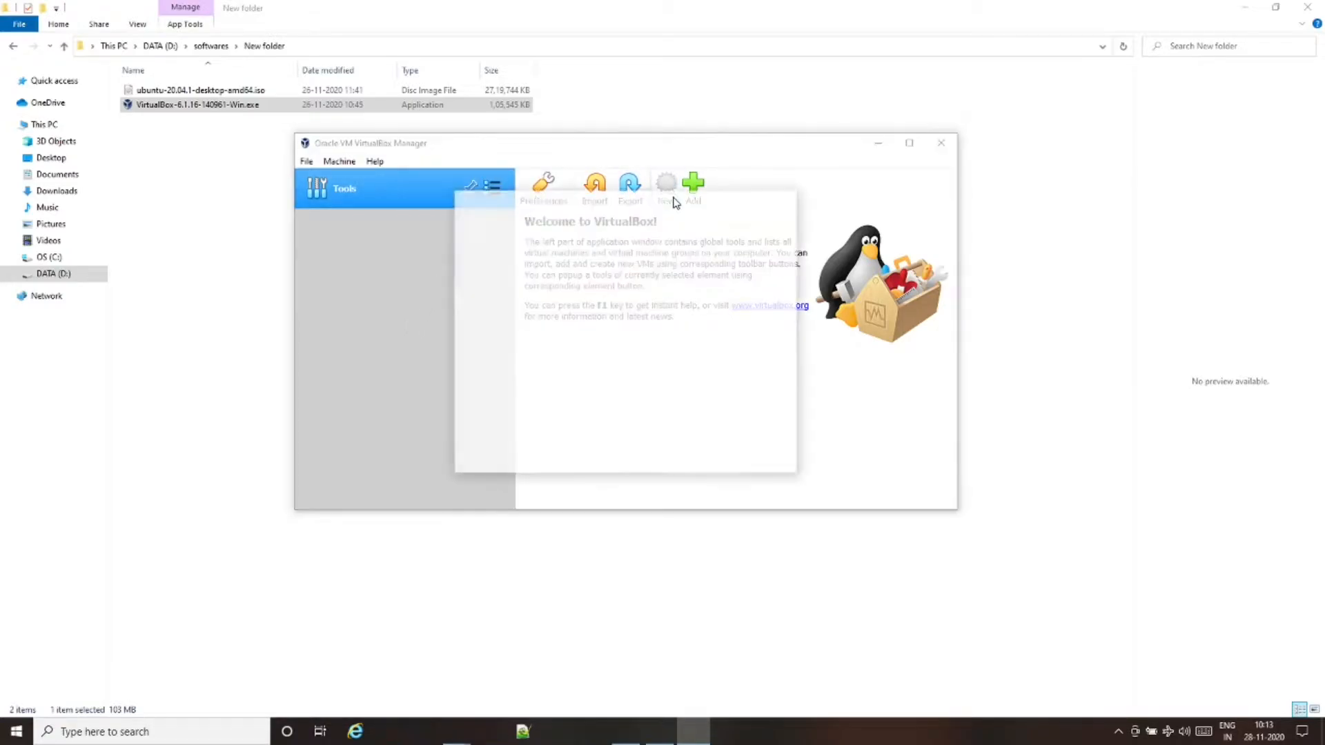
pyautogui.write('ubuntu')
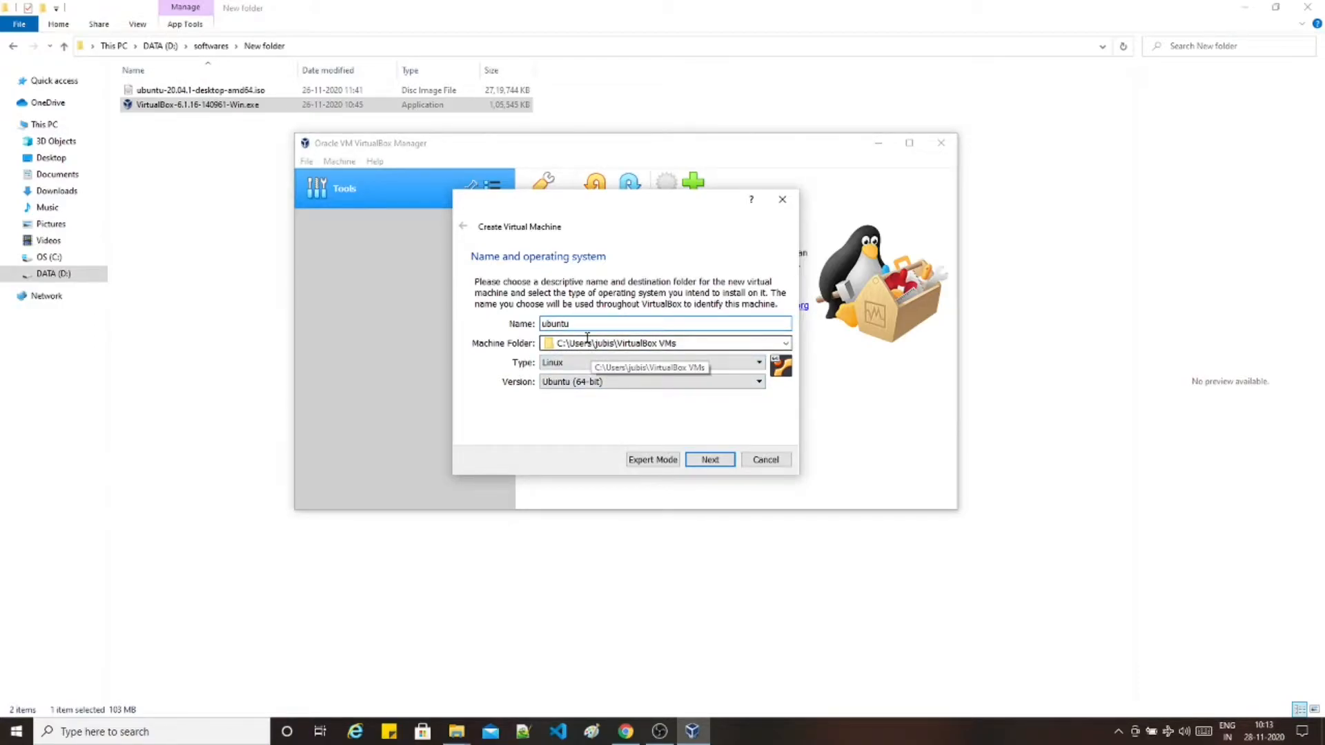
pyautogui.write('2020')
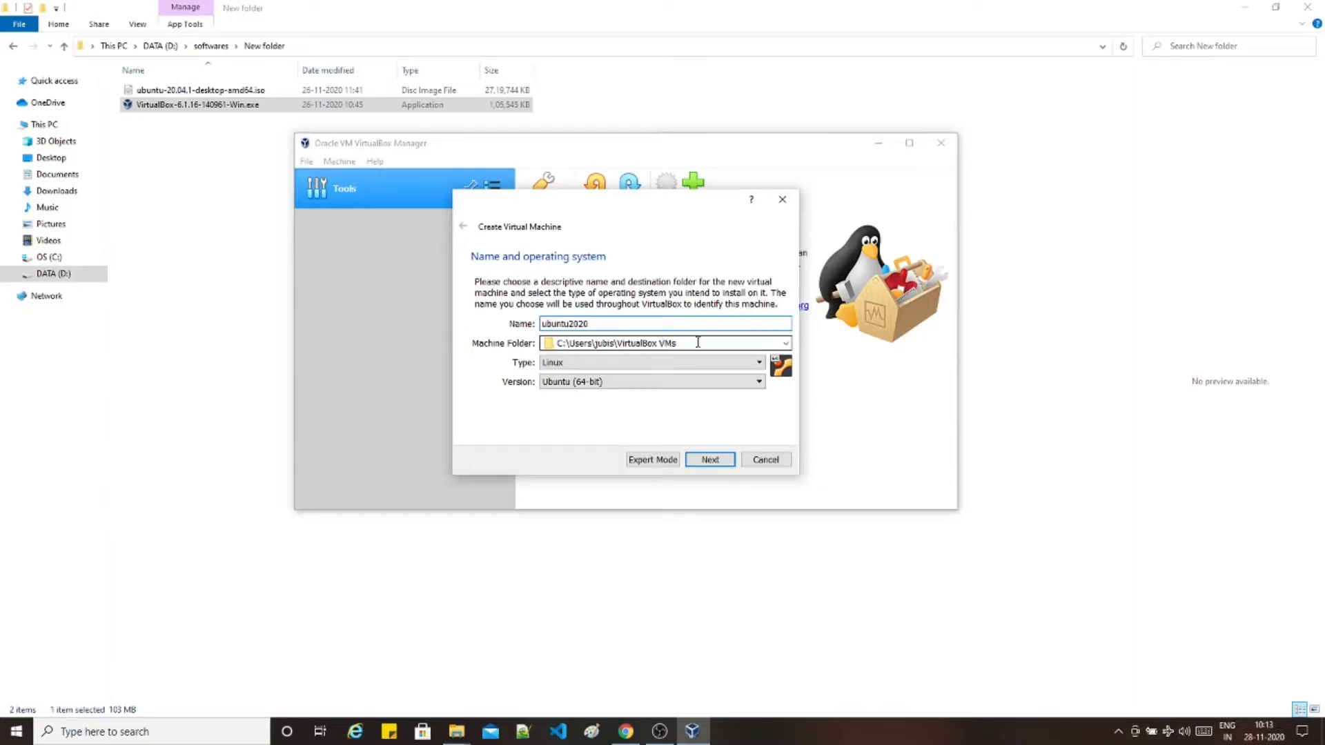
pyautogui.click(627, 362)
pyautogui.click(627, 363)
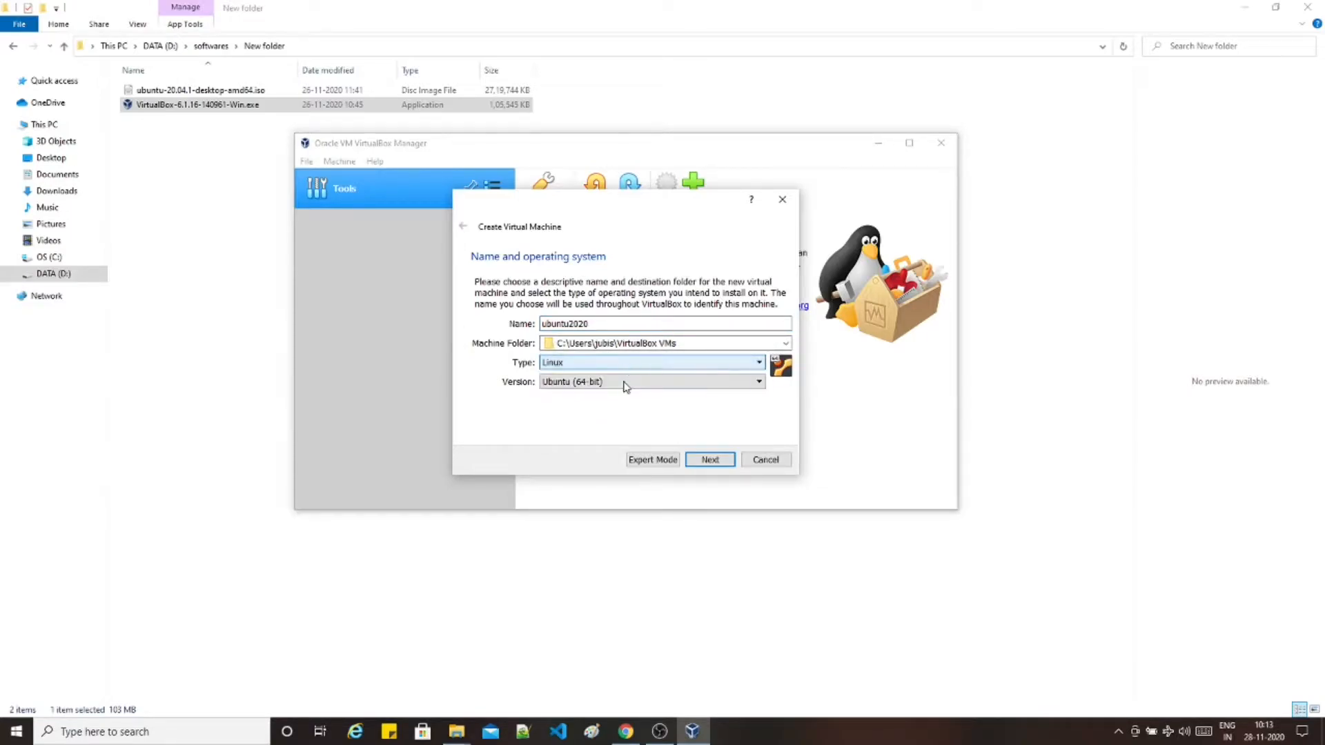
pyautogui.click(624, 383)
pyautogui.click(625, 385)
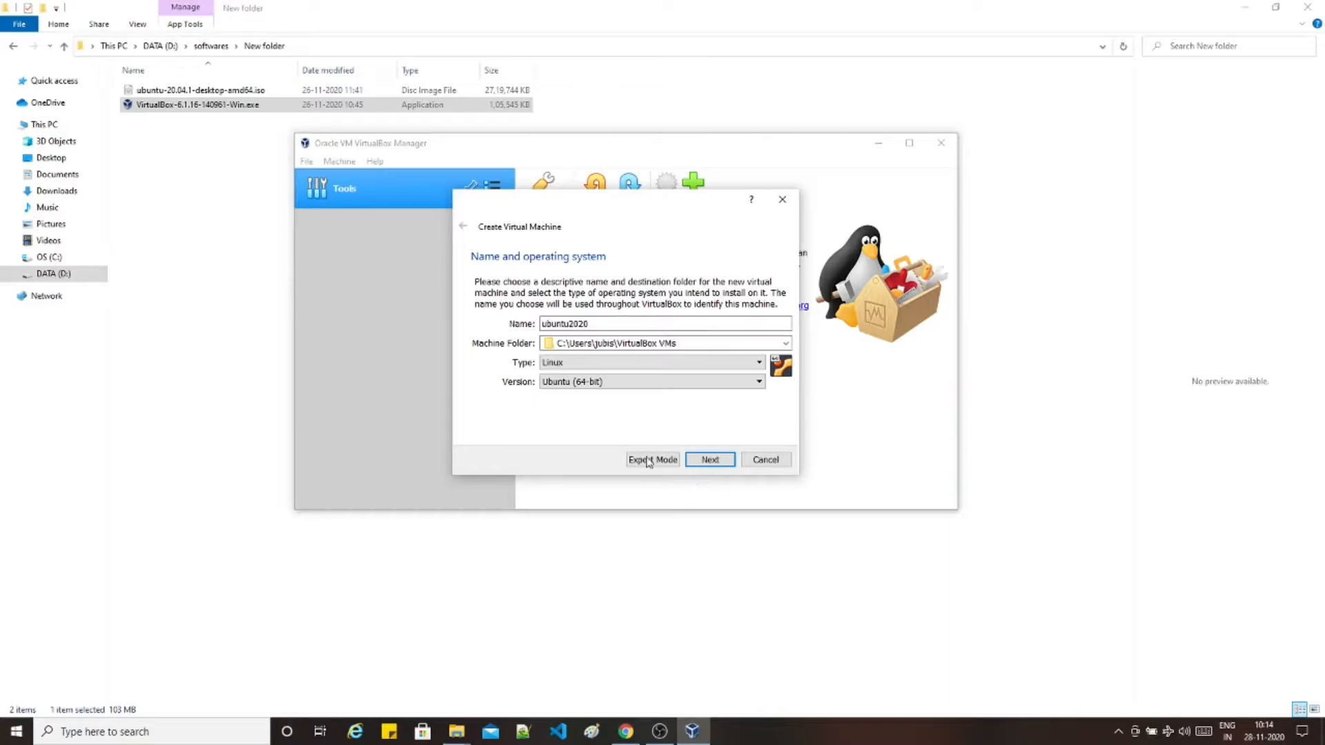
pyautogui.click(709, 460)
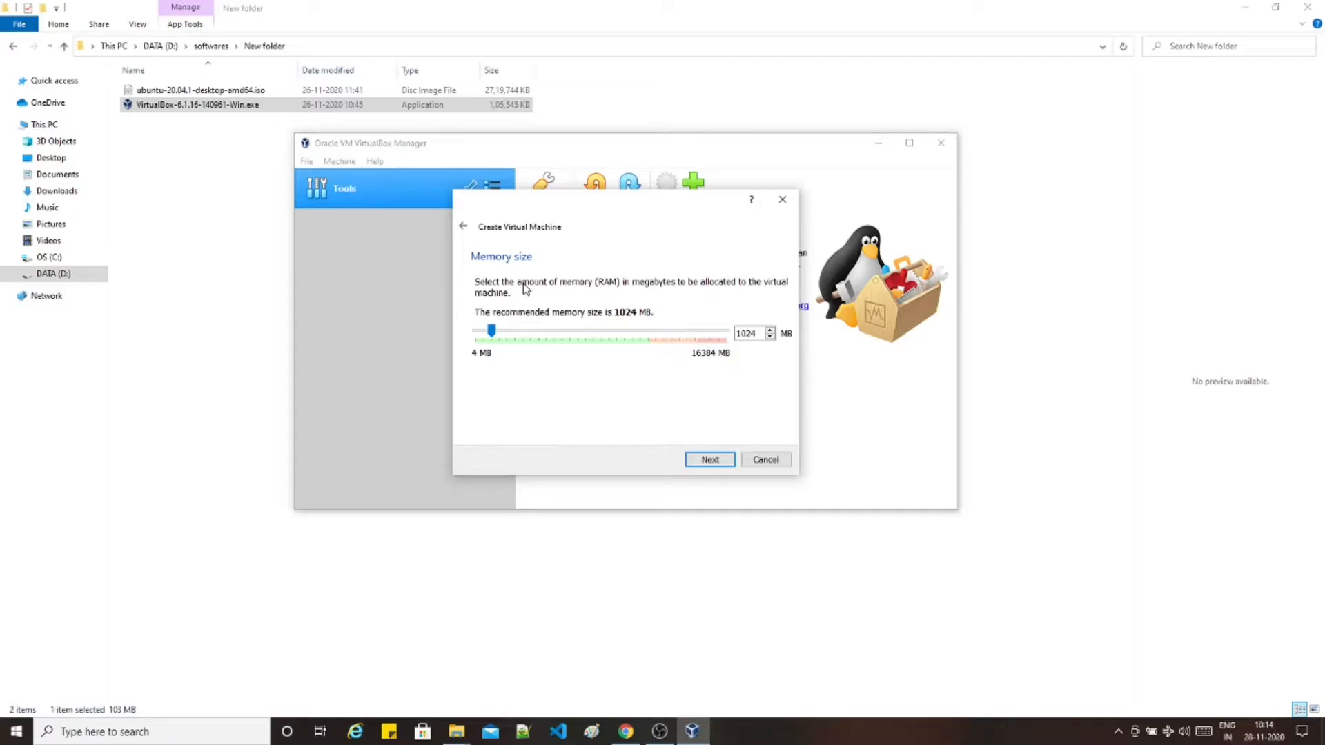
# - Set the memory slider to 5058 MB and continue to the hard disk step
pyautogui.moveTo(493, 335); pyautogui.dragTo(650, 345)
pyautogui.moveTo(651, 345); pyautogui.dragTo(648, 345)
pyautogui.moveTo(648, 345); pyautogui.dragTo(558, 364)
pyautogui.click(707, 463)
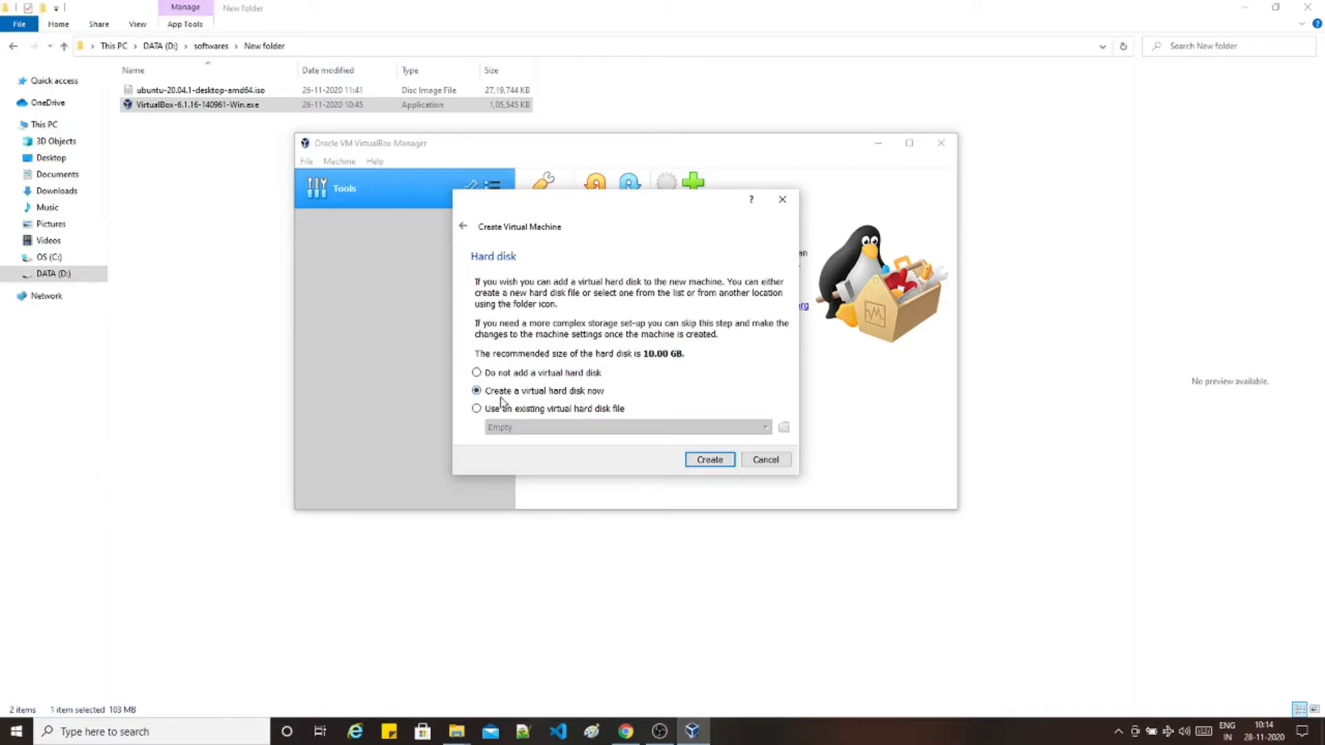
# - Create a dynamically allocated 30.14 GB VDI hard disk for ubuntu2020
pyautogui.click(709, 459)
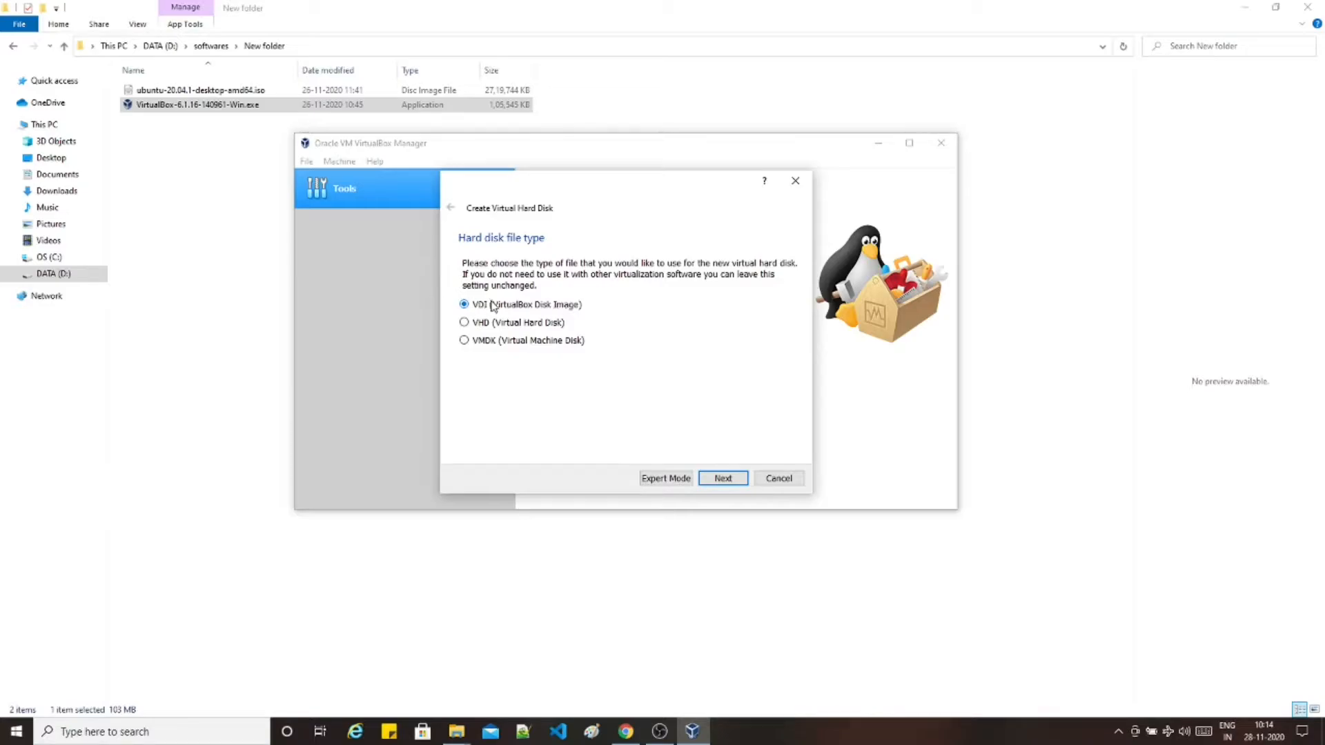
pyautogui.click(727, 481)
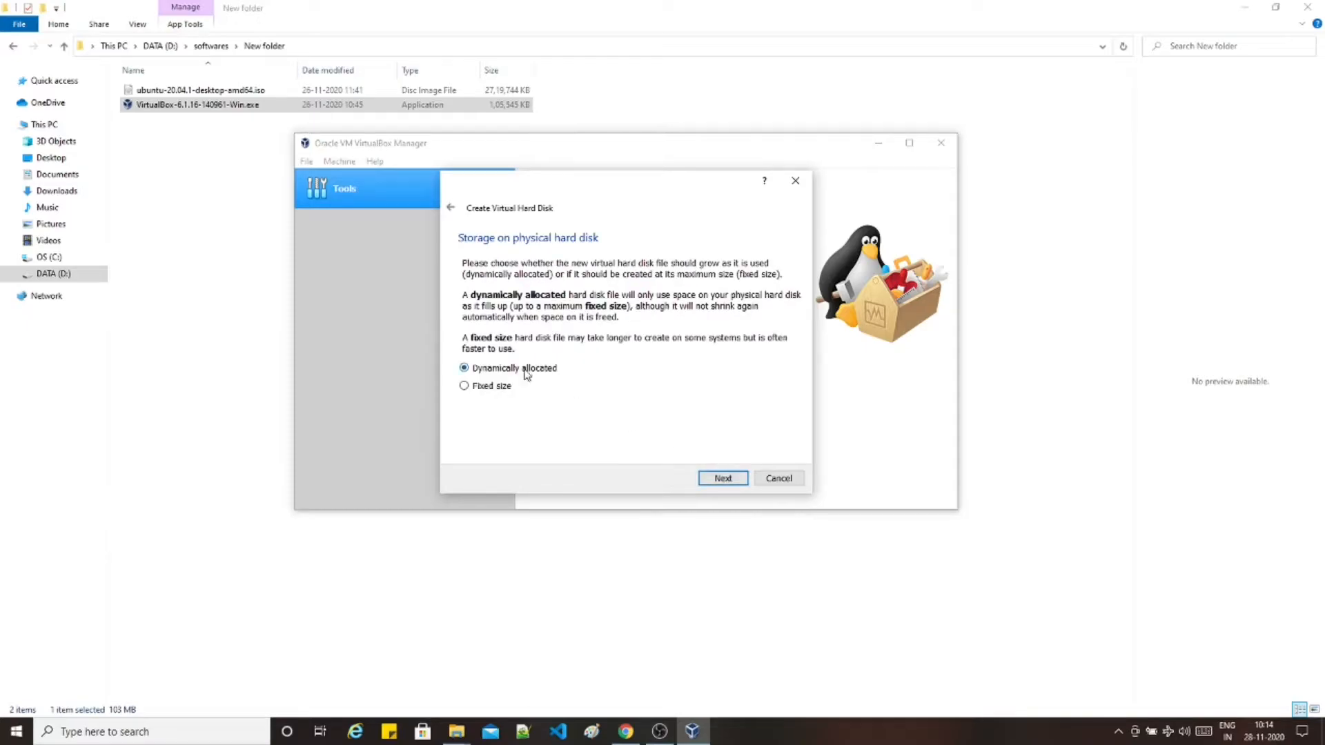
pyautogui.click(722, 481)
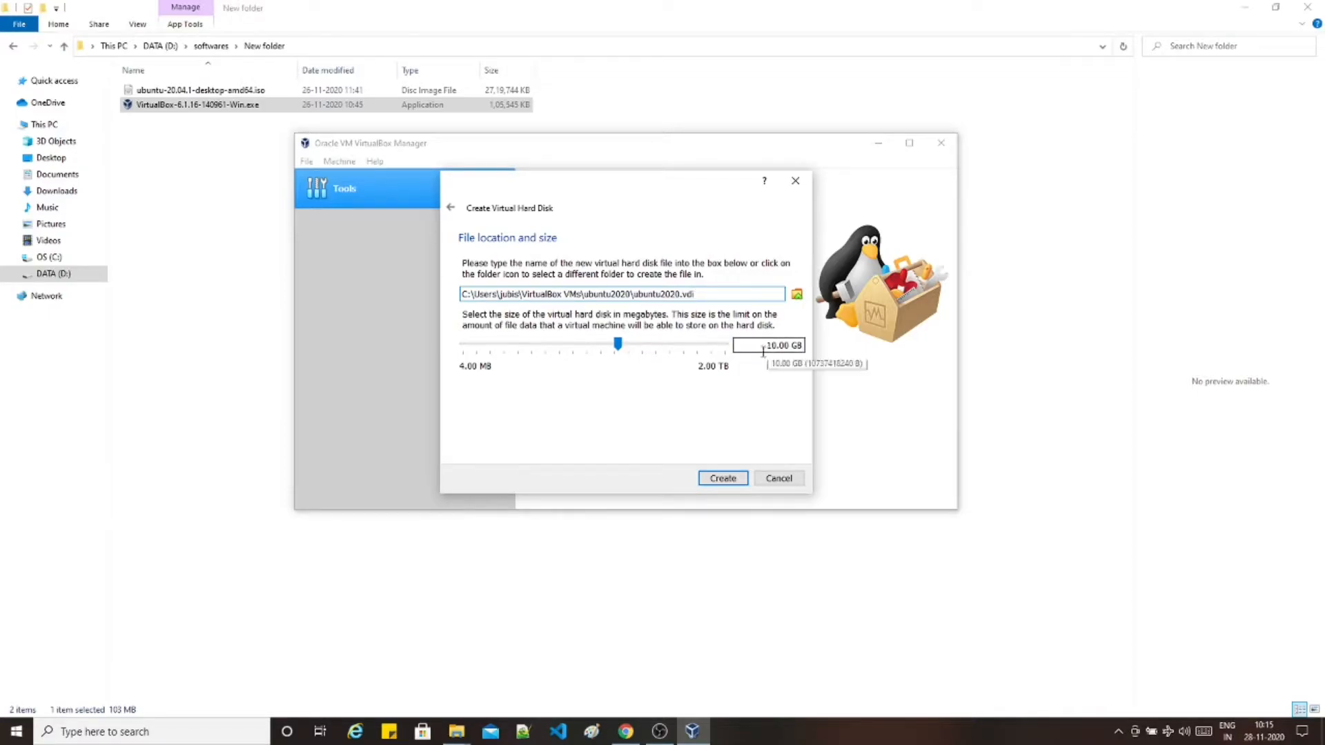
pyautogui.moveTo(621, 346); pyautogui.dragTo(650, 347)
pyautogui.moveTo(647, 347); pyautogui.dragTo(641, 345)
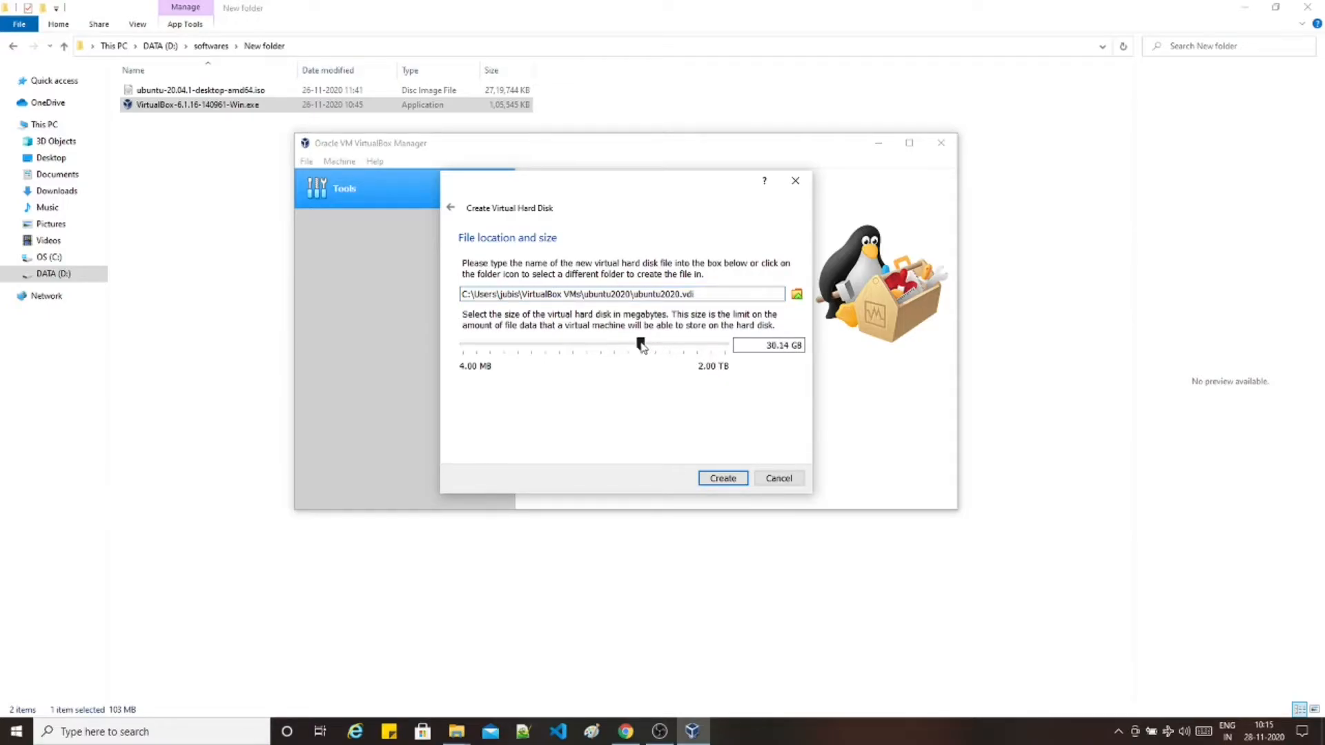
pyautogui.click(732, 481)
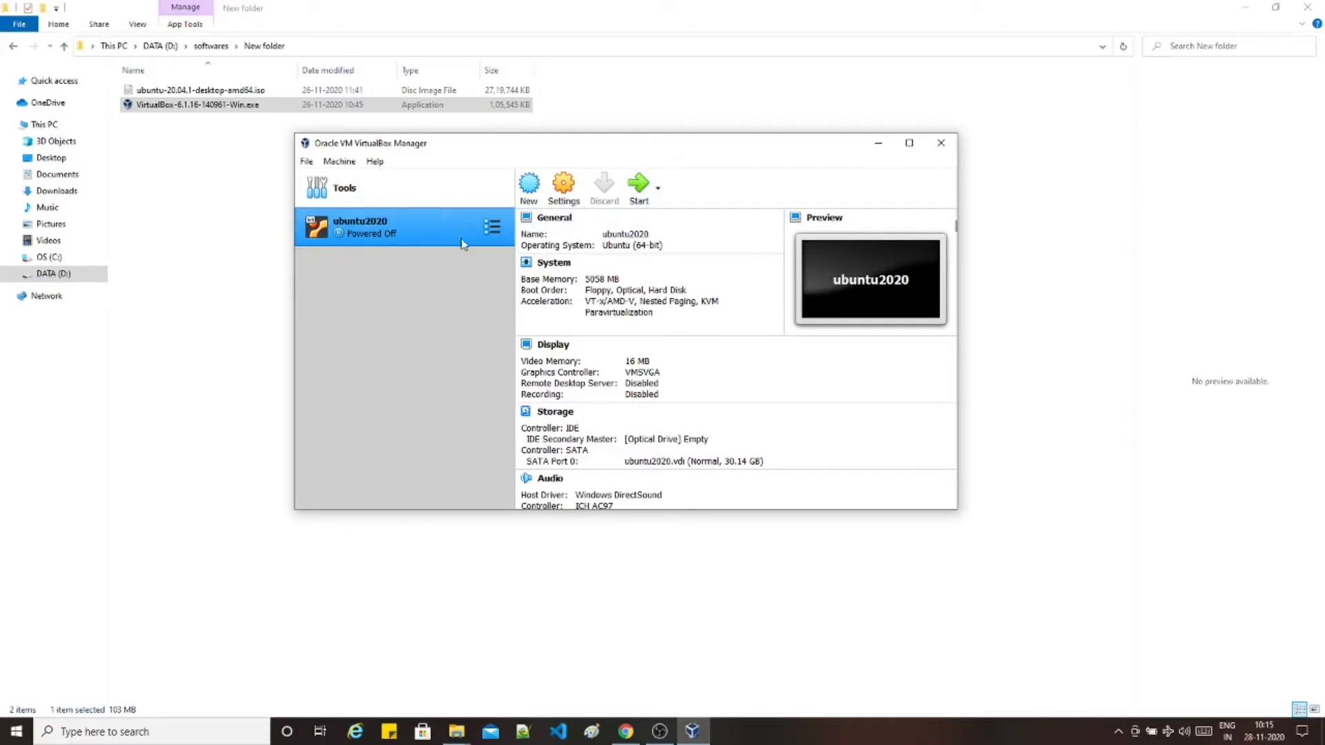
# - In ubuntu2020's General > Advanced settings, set Shared Clipboard and Drag'n'Drop to Bidirectional
pyautogui.click(563, 183)
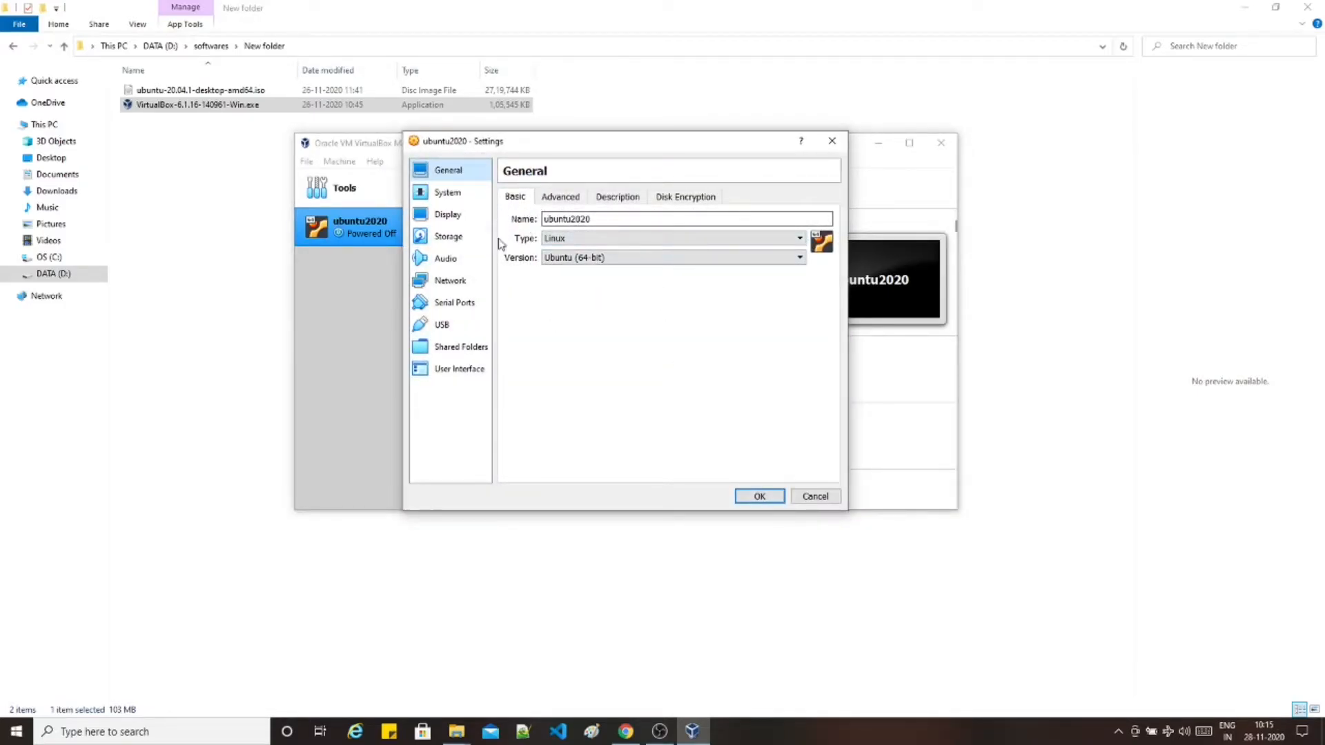
pyautogui.click(560, 200)
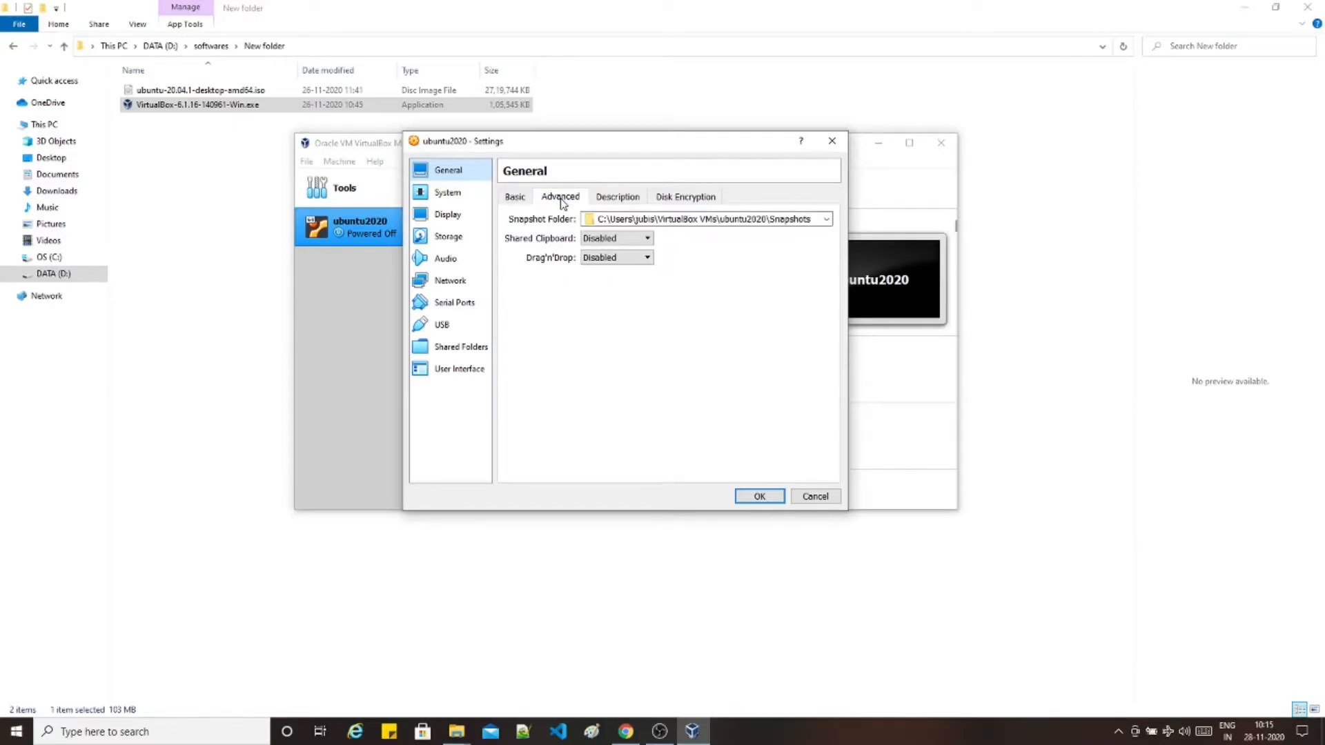
pyautogui.click(610, 238)
pyautogui.click(615, 285)
pyautogui.click(618, 257)
pyautogui.click(613, 303)
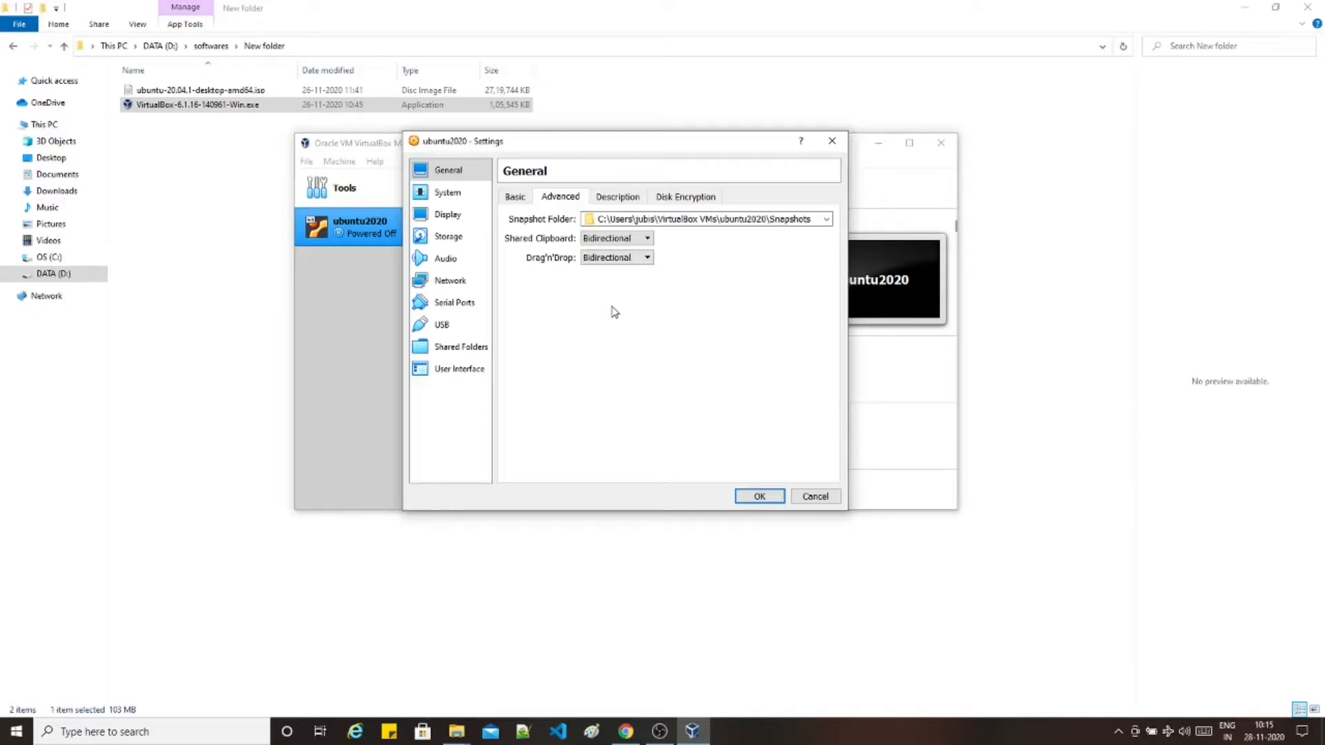
# - Review the Description and Disk Encryption tabs, then go to the System page
pyautogui.click(615, 198)
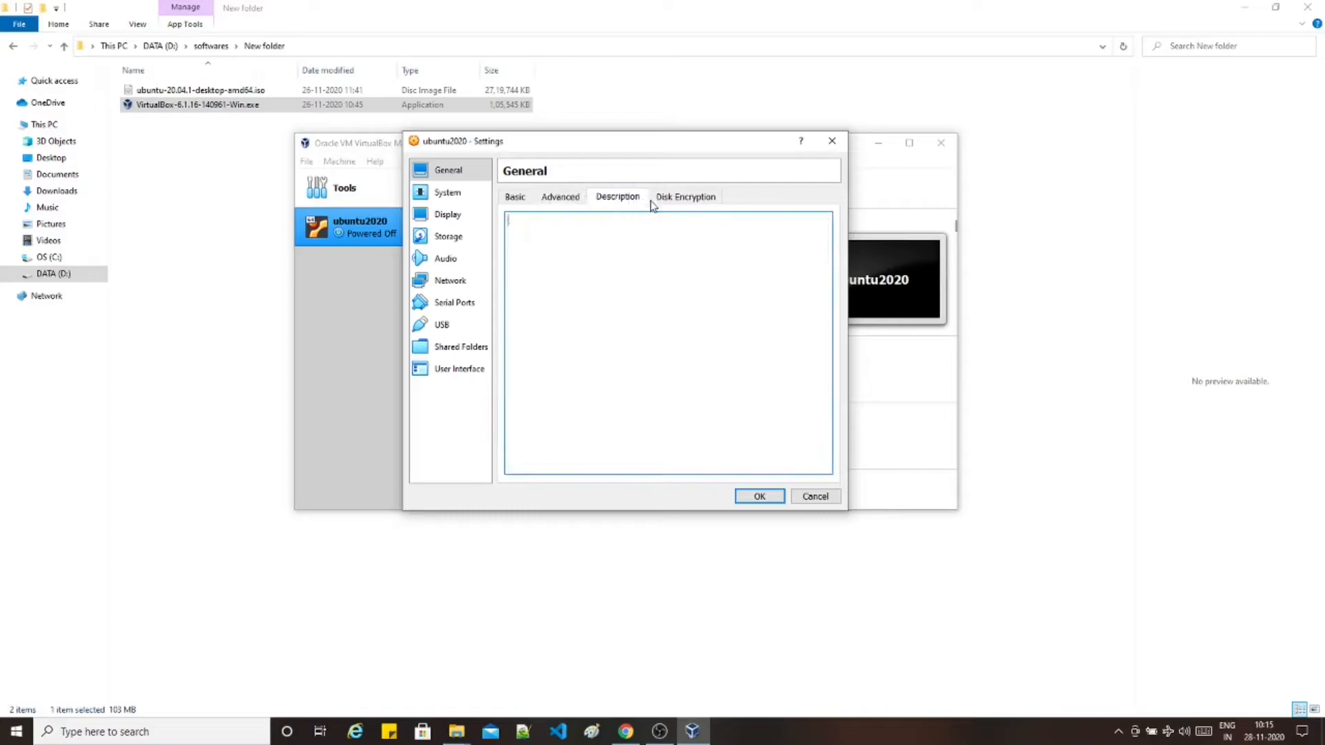
pyautogui.click(681, 200)
pyautogui.click(446, 192)
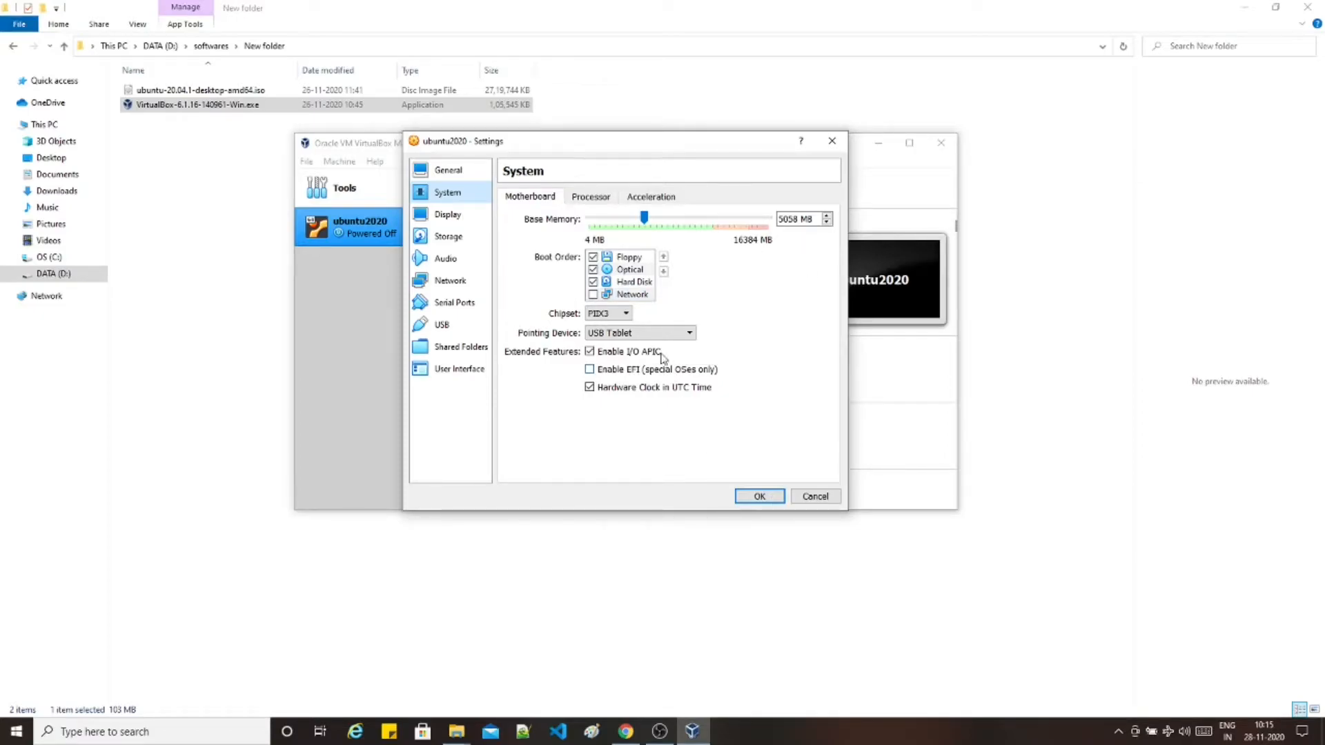
# - Set Processor(s) to 2 and review the Acceleration and Display settings
pyautogui.click(600, 198)
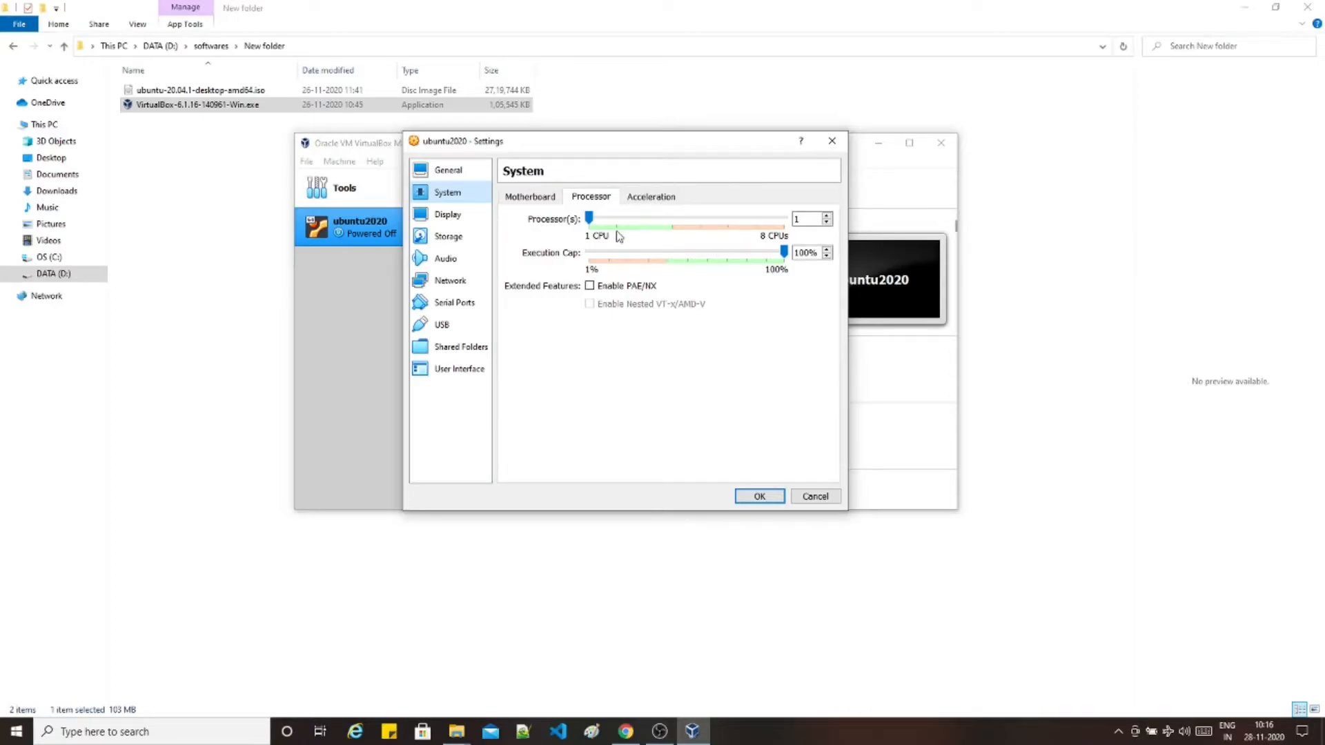
pyautogui.moveTo(592, 223); pyautogui.dragTo(616, 223)
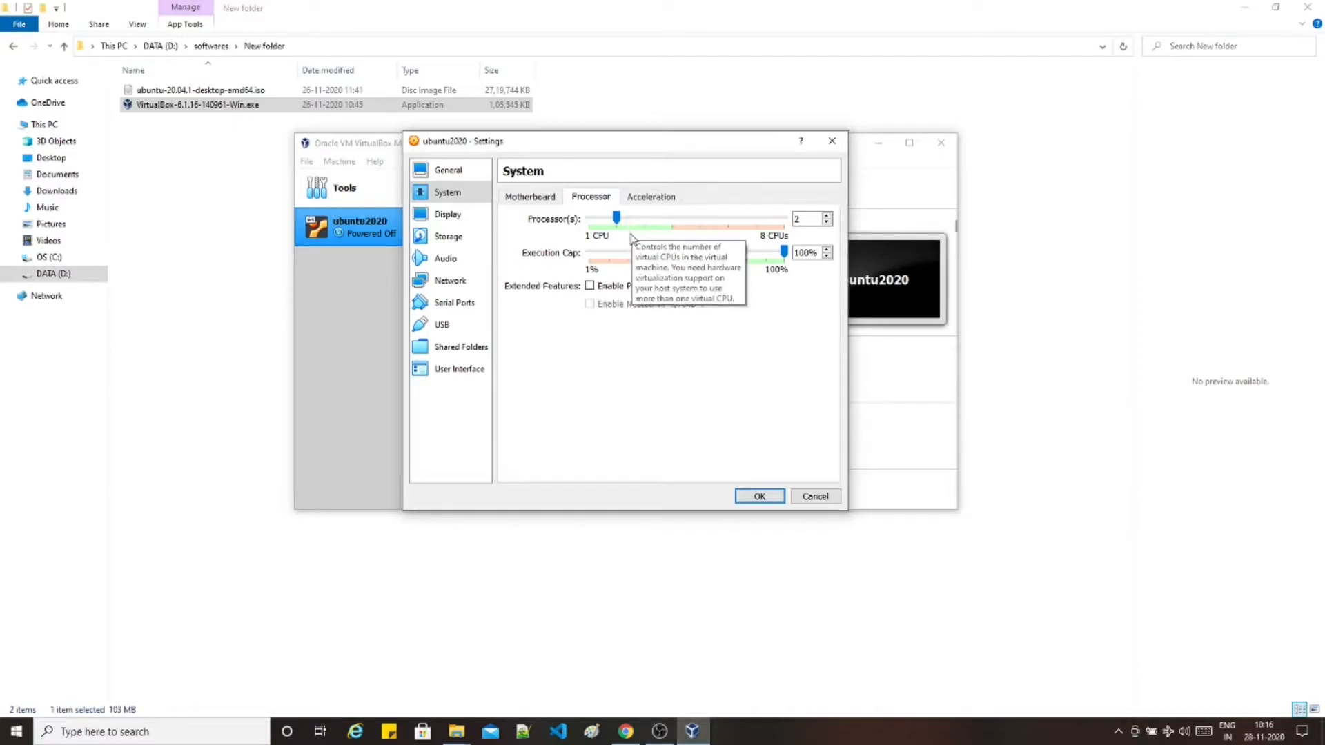
pyautogui.click(656, 204)
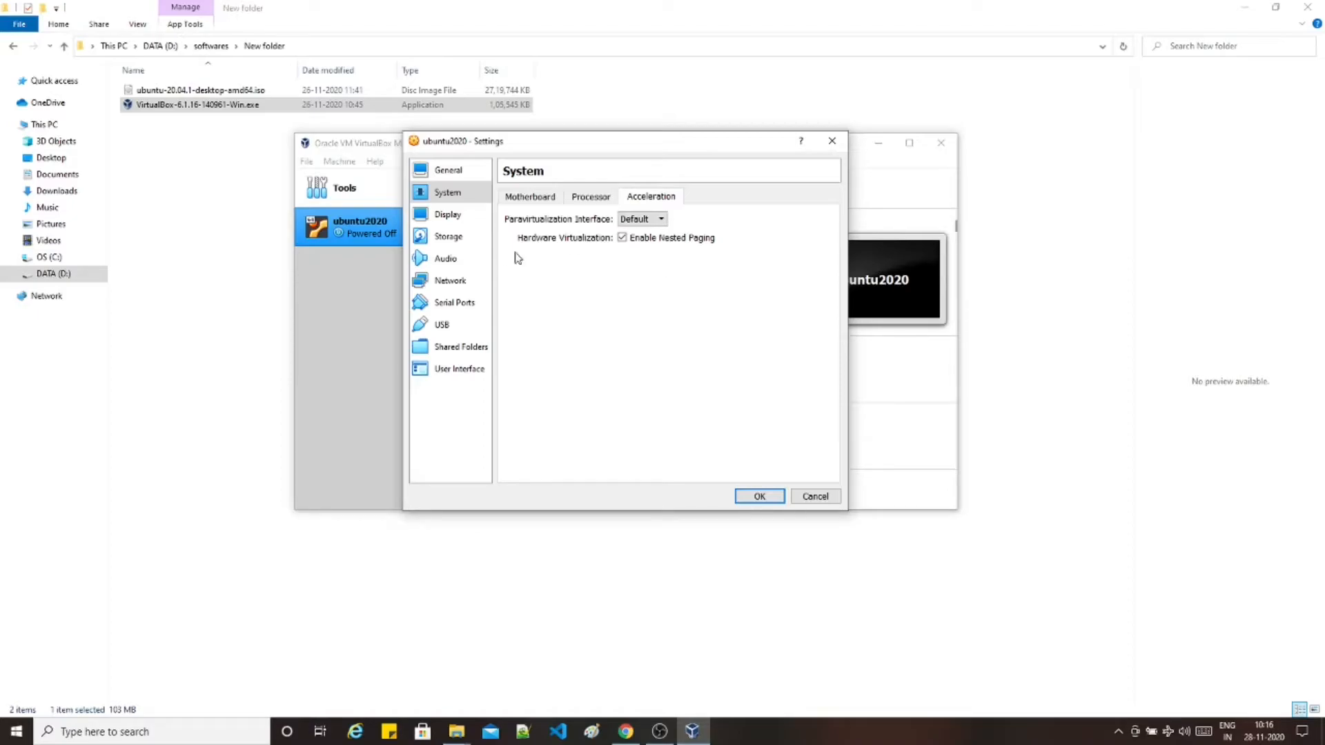
pyautogui.click(466, 224)
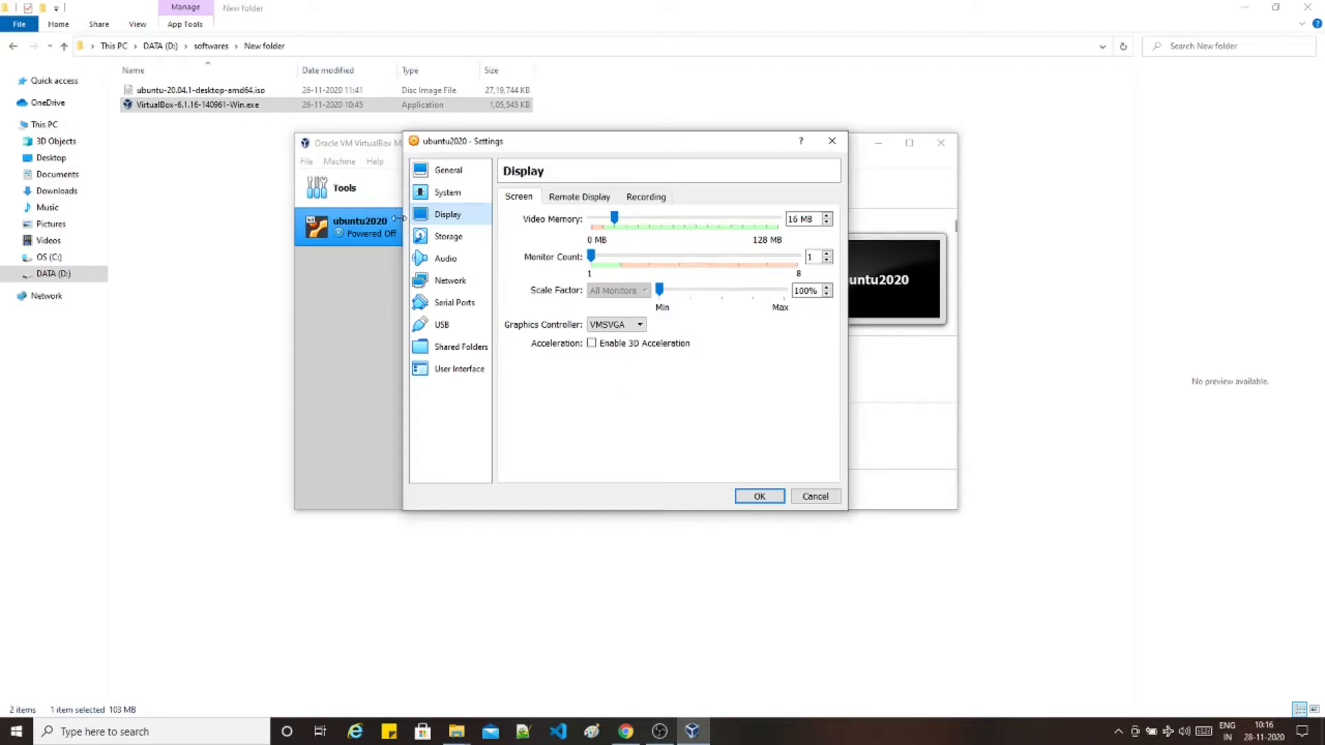
pyautogui.click(447, 238)
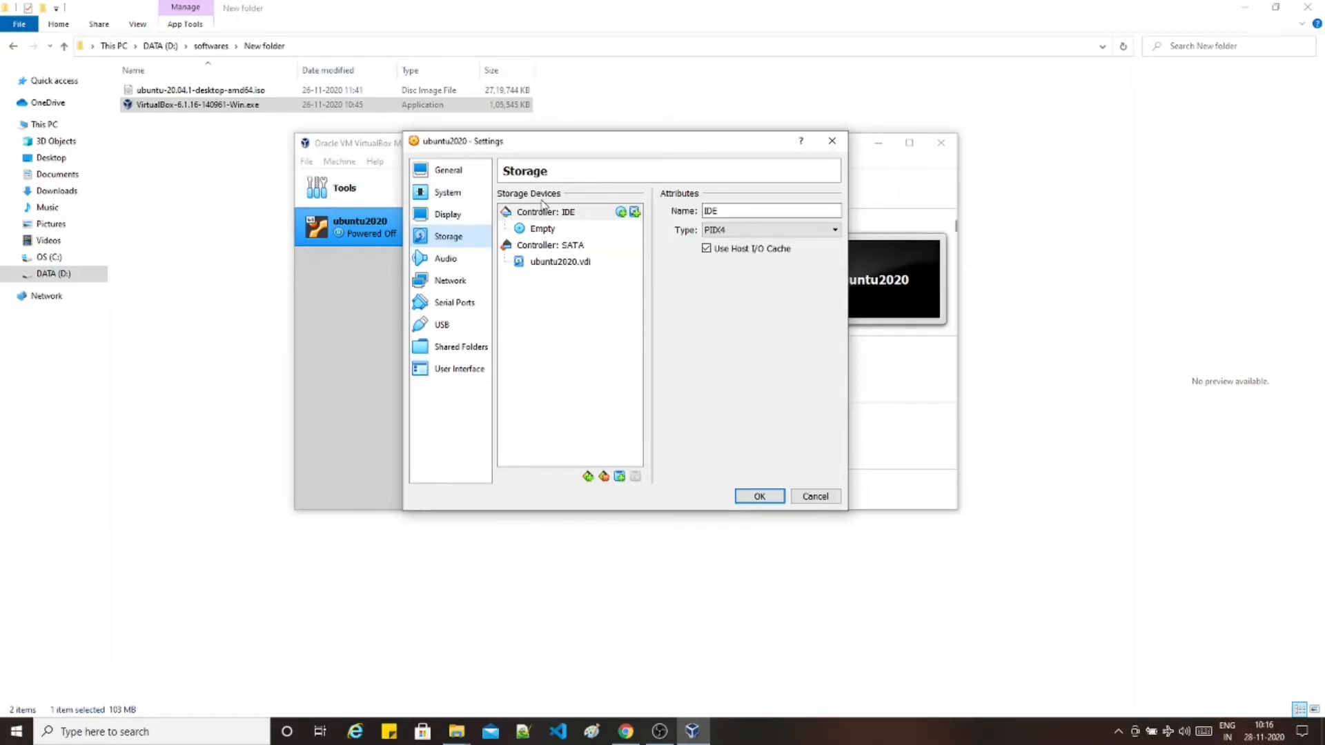
# - Load ubuntu-20.04.1-desktop-amd64.iso from New folder into the empty optical drive and confirm with OK
pyautogui.click(544, 231)
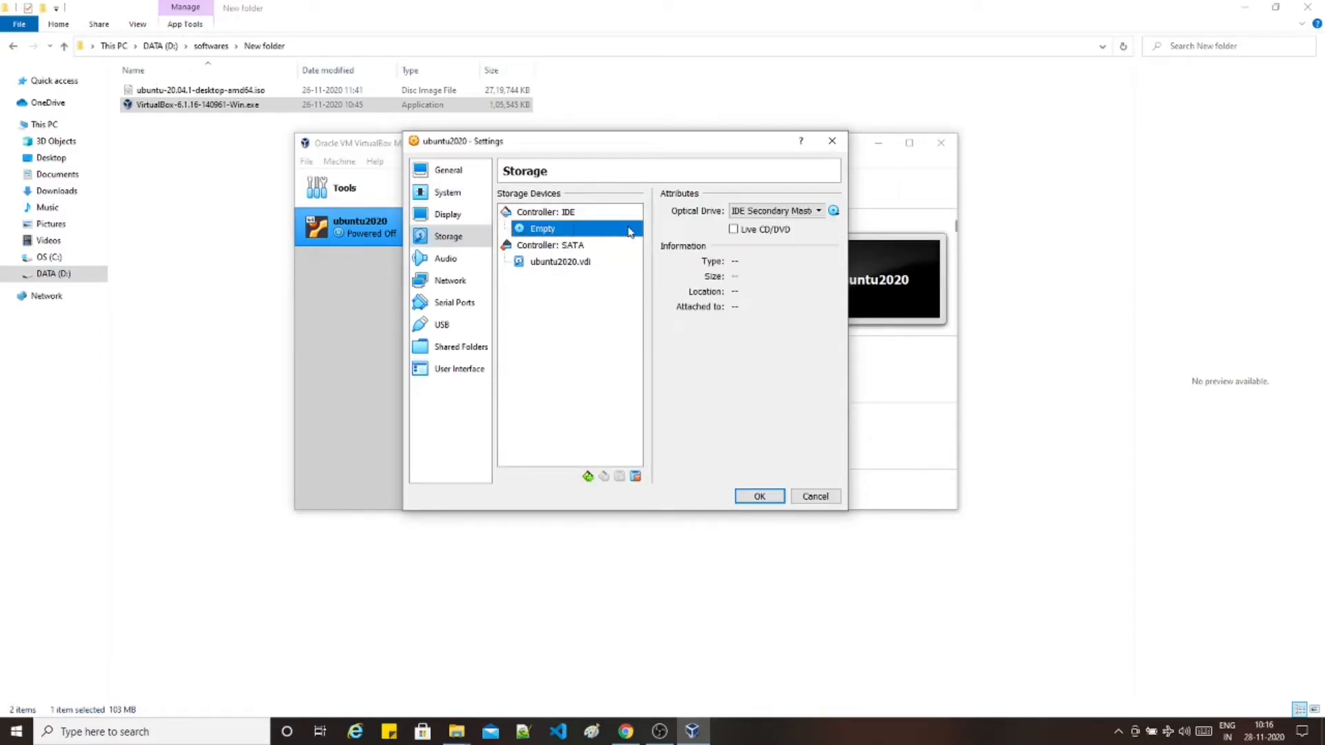
pyautogui.click(835, 211)
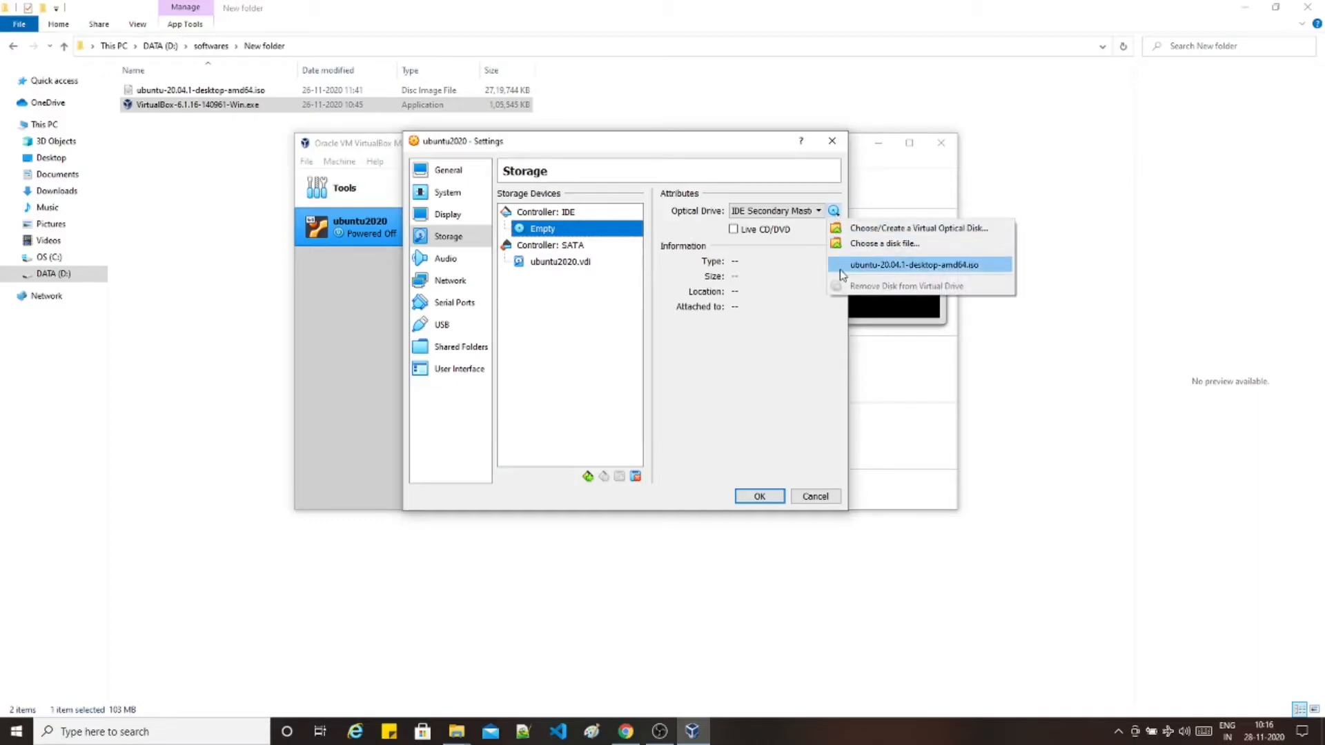
pyautogui.click(897, 245)
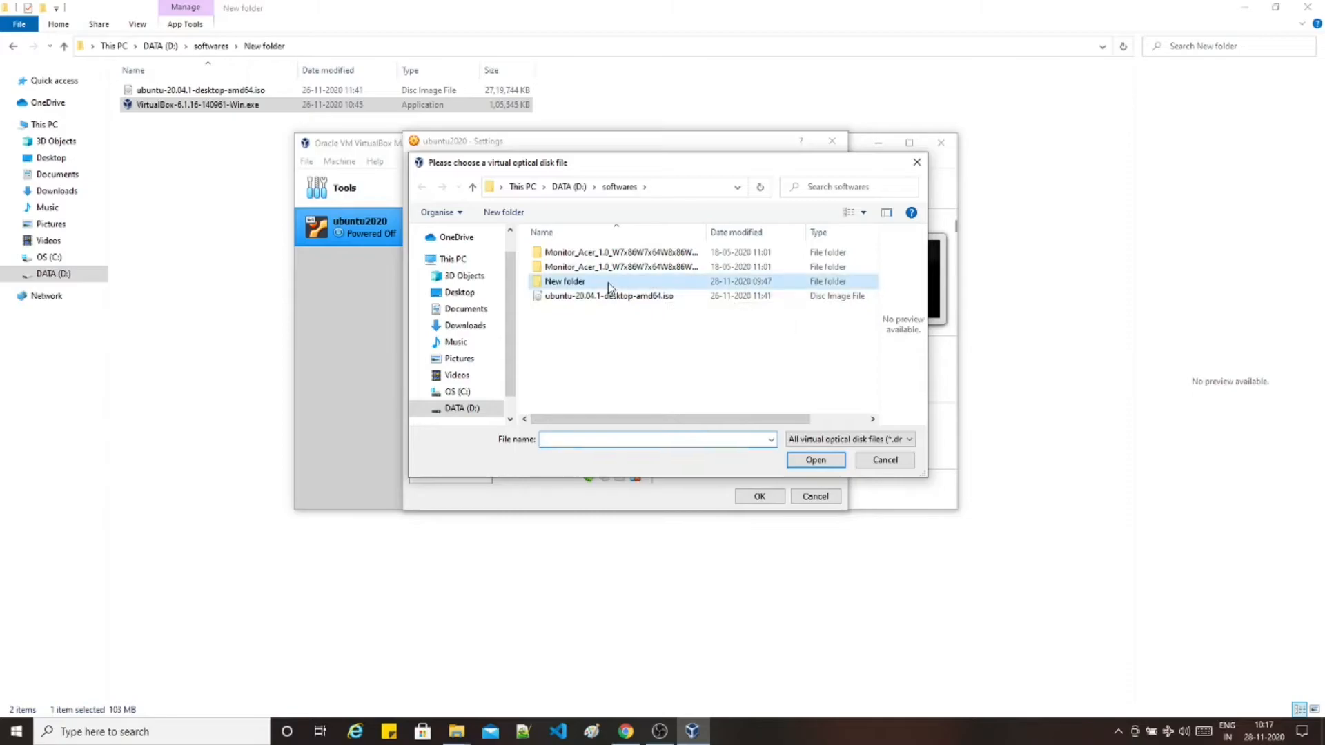
pyautogui.doubleClick(611, 282)
pyautogui.click(616, 253)
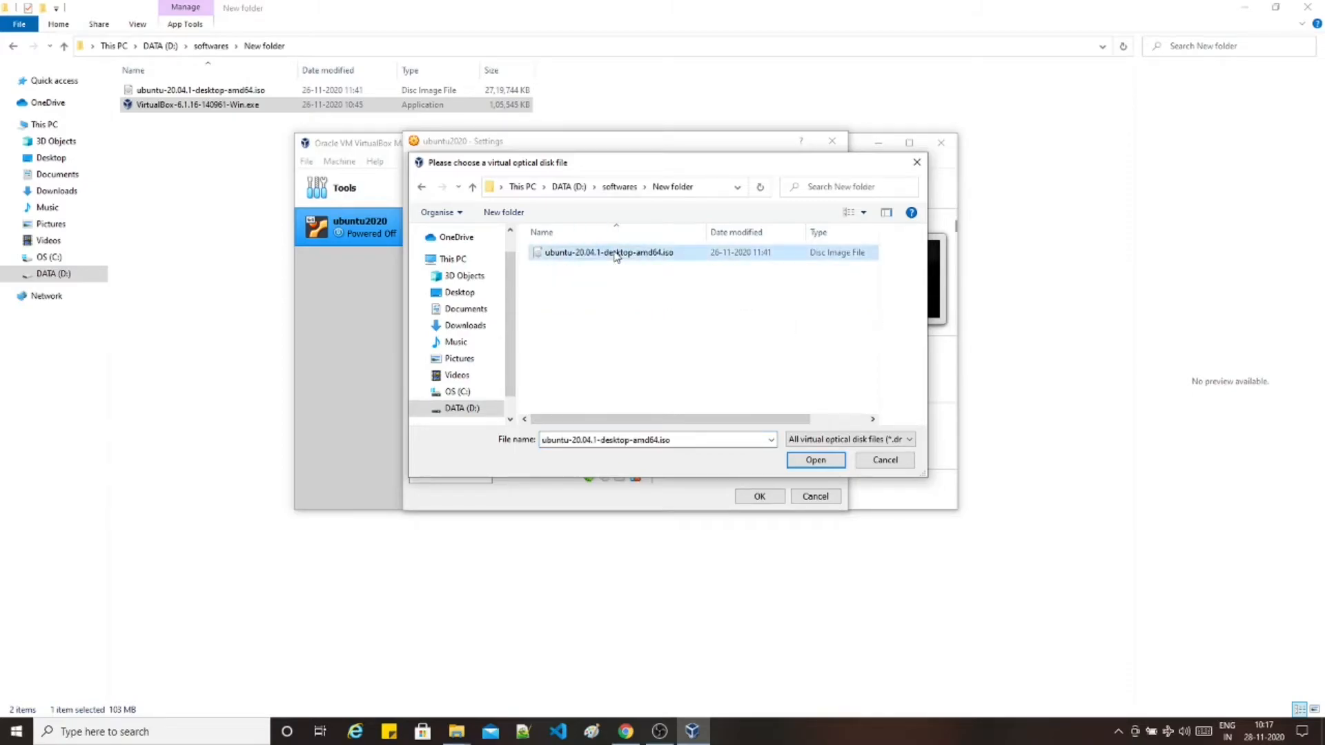
pyautogui.click(616, 254)
pyautogui.click(699, 320)
pyautogui.click(636, 255)
pyautogui.click(814, 462)
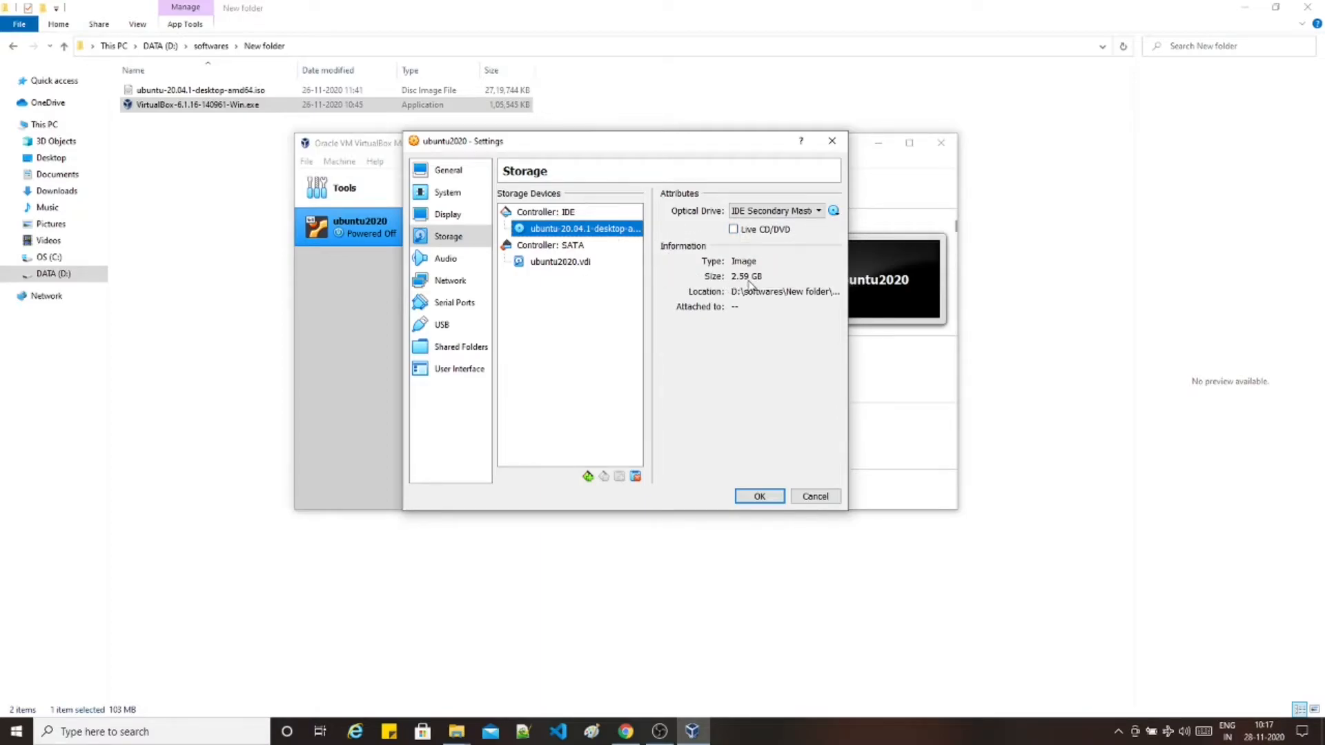
pyautogui.click(760, 497)
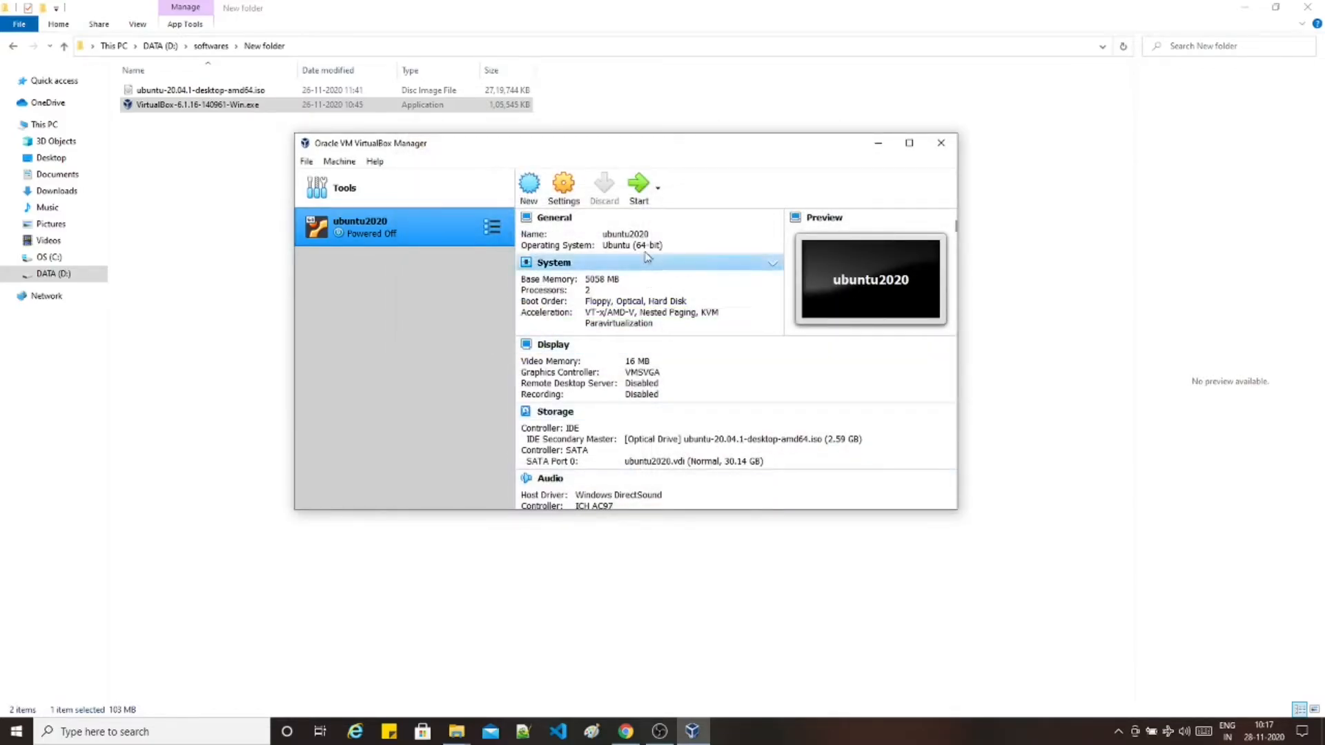
# - Start ubuntu2020 from the Ubuntu 20.04.1 ISO and dismiss the keyboard auto-capture notice
pyautogui.click(649, 200)
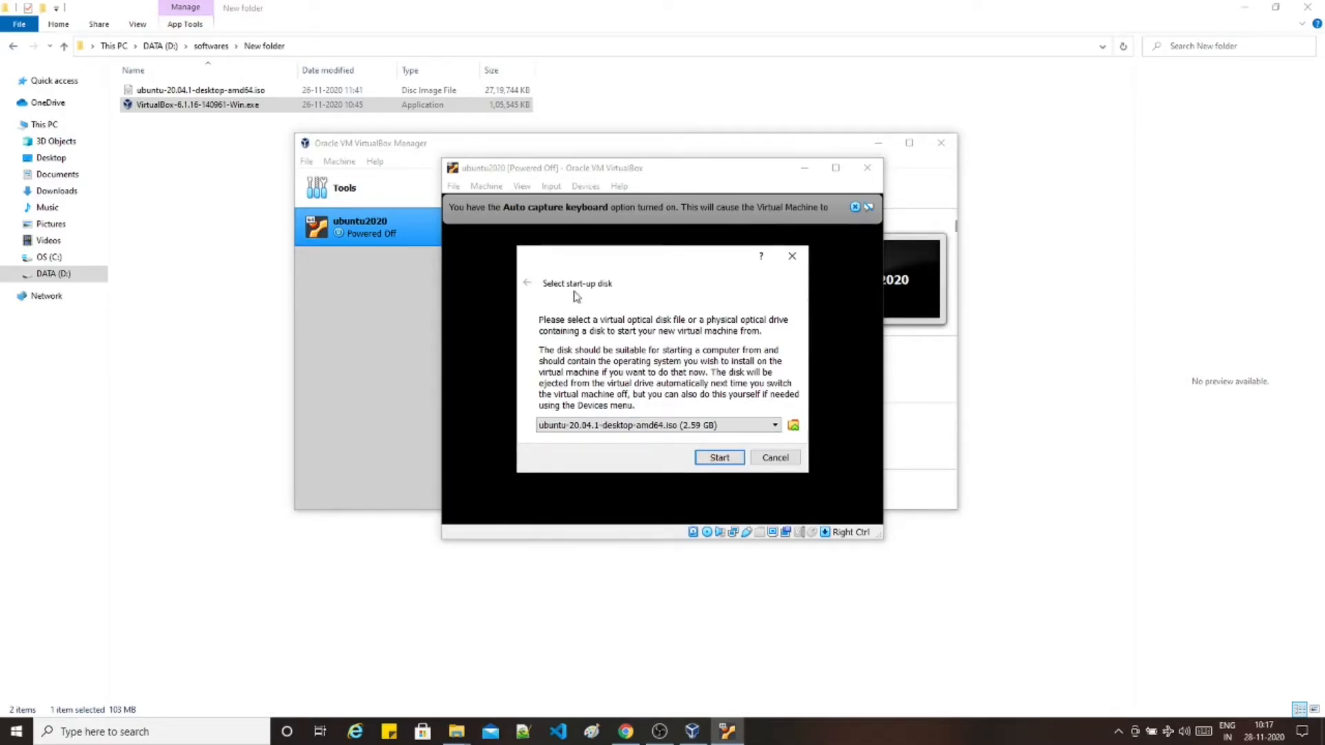
pyautogui.click(713, 458)
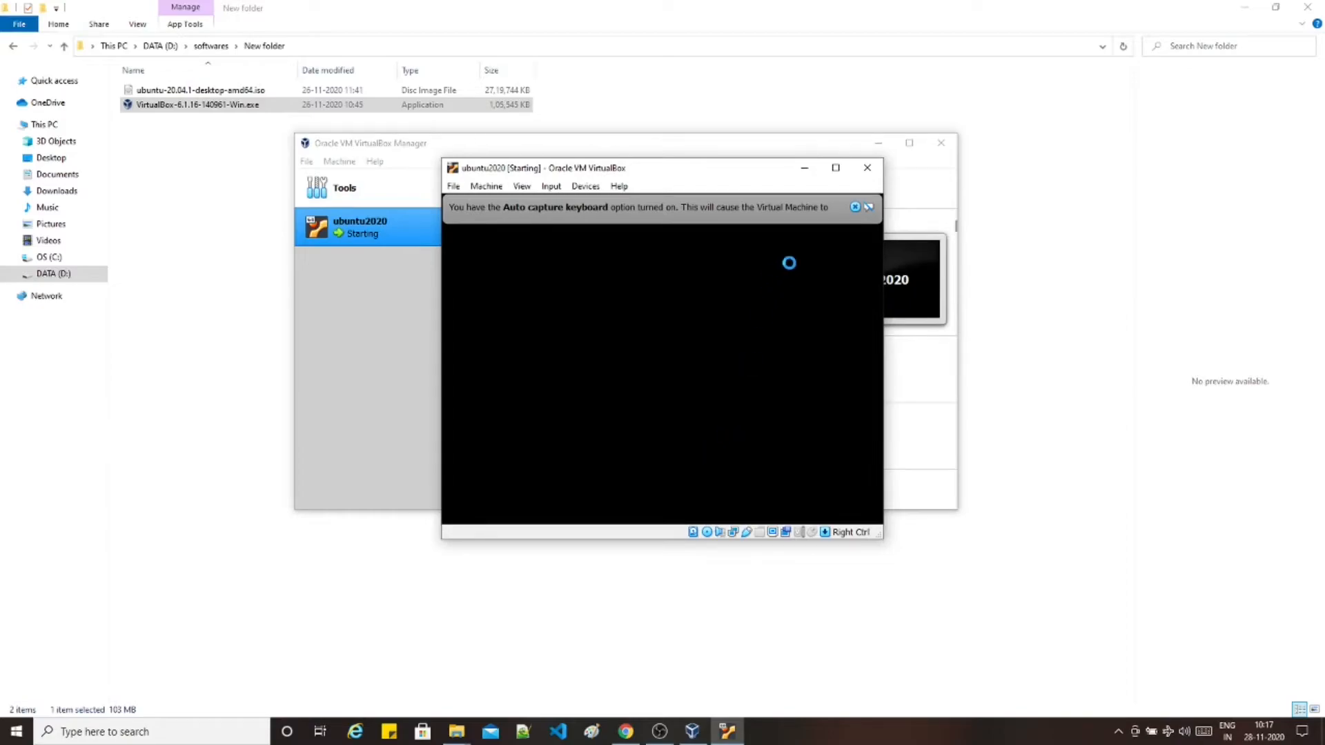
pyautogui.click(854, 207)
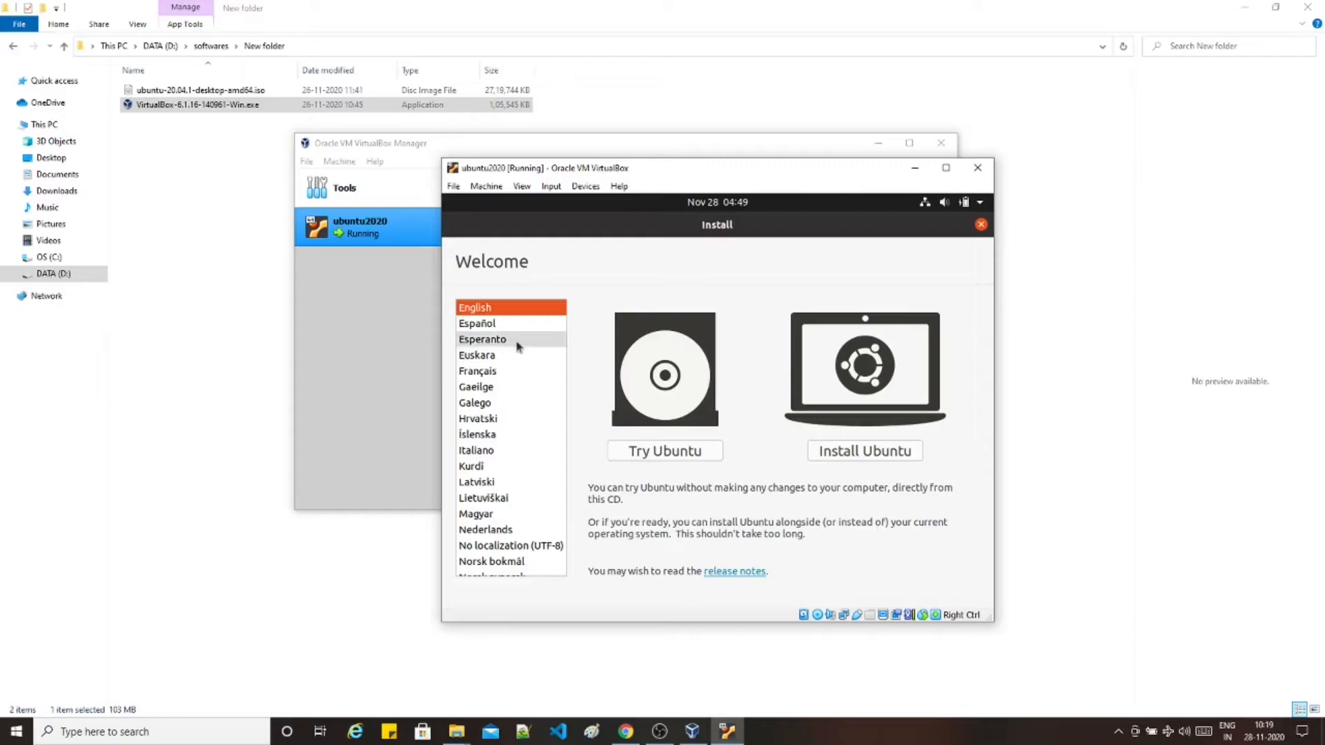
# - Choose Install Ubuntu and select the German keyboard layout
pyautogui.click(900, 449)
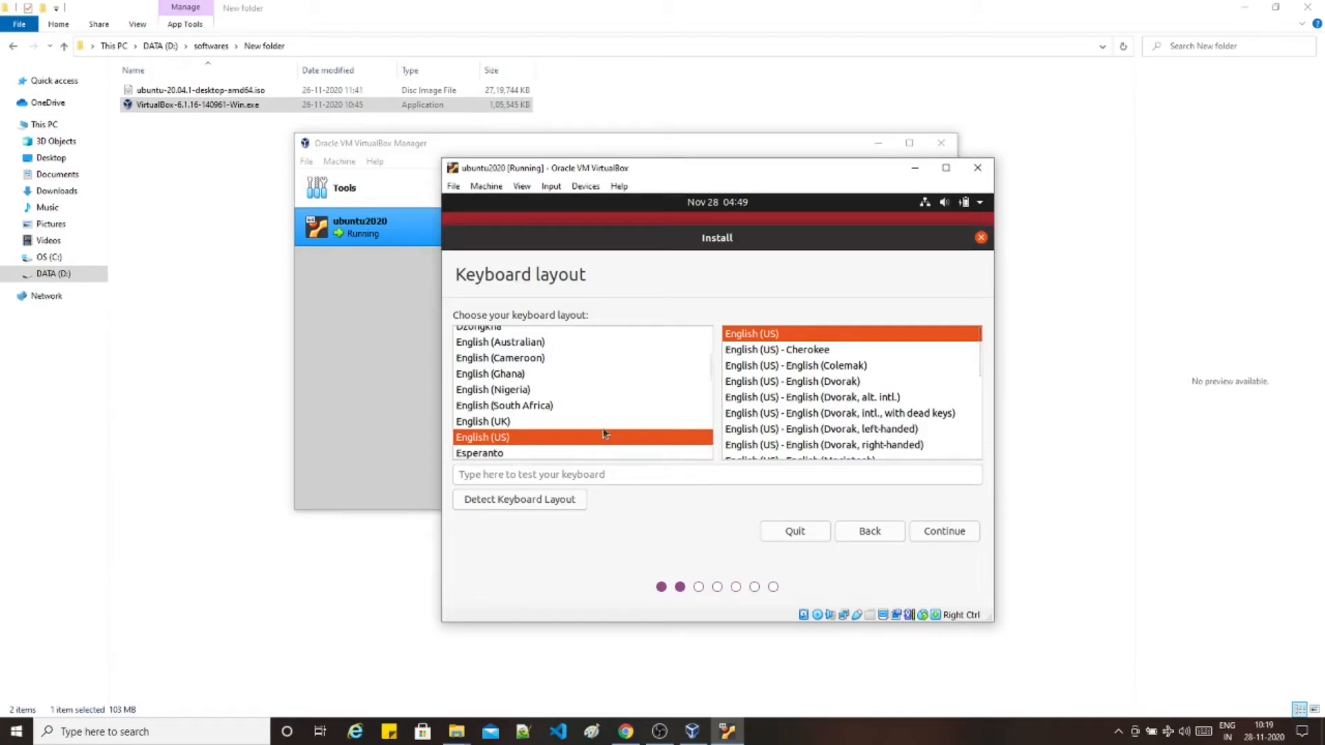
pyautogui.scroll(-1, 750, 397)
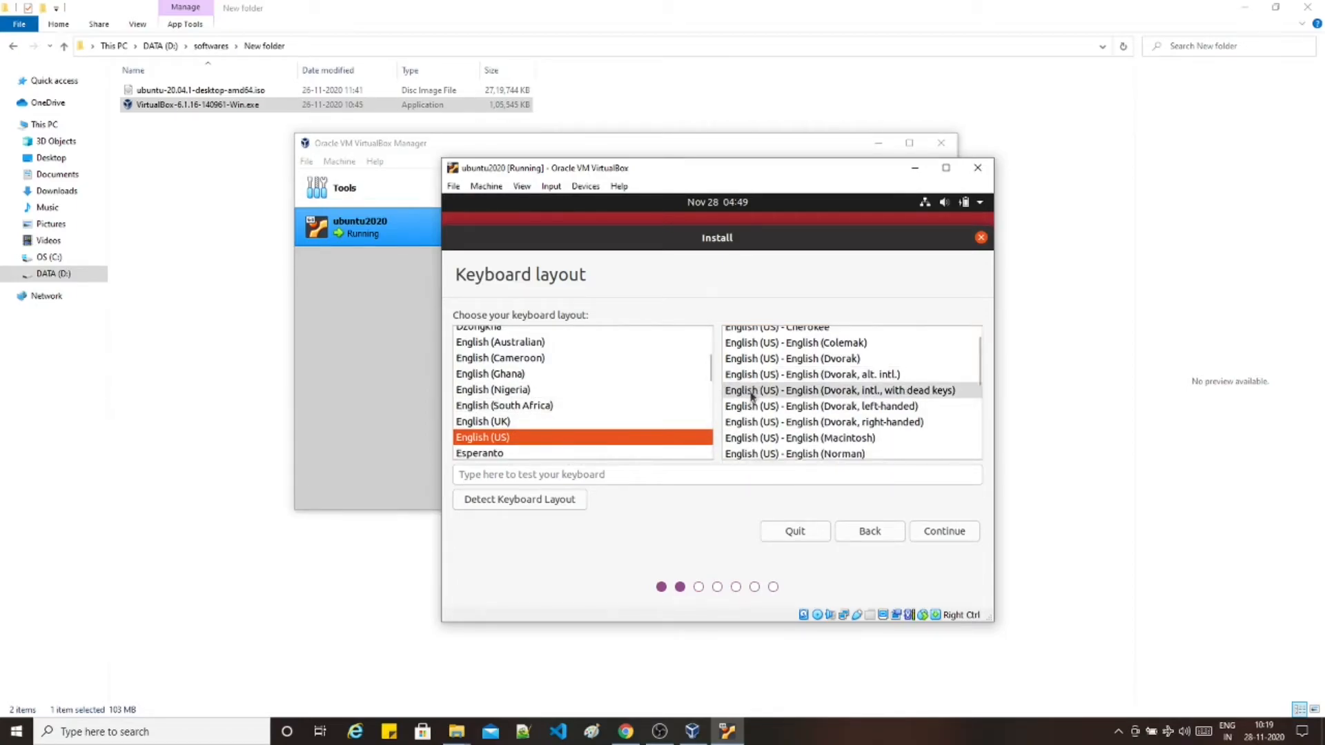
pyautogui.scroll(-3, 752, 397)
pyautogui.scroll(6, 755, 404)
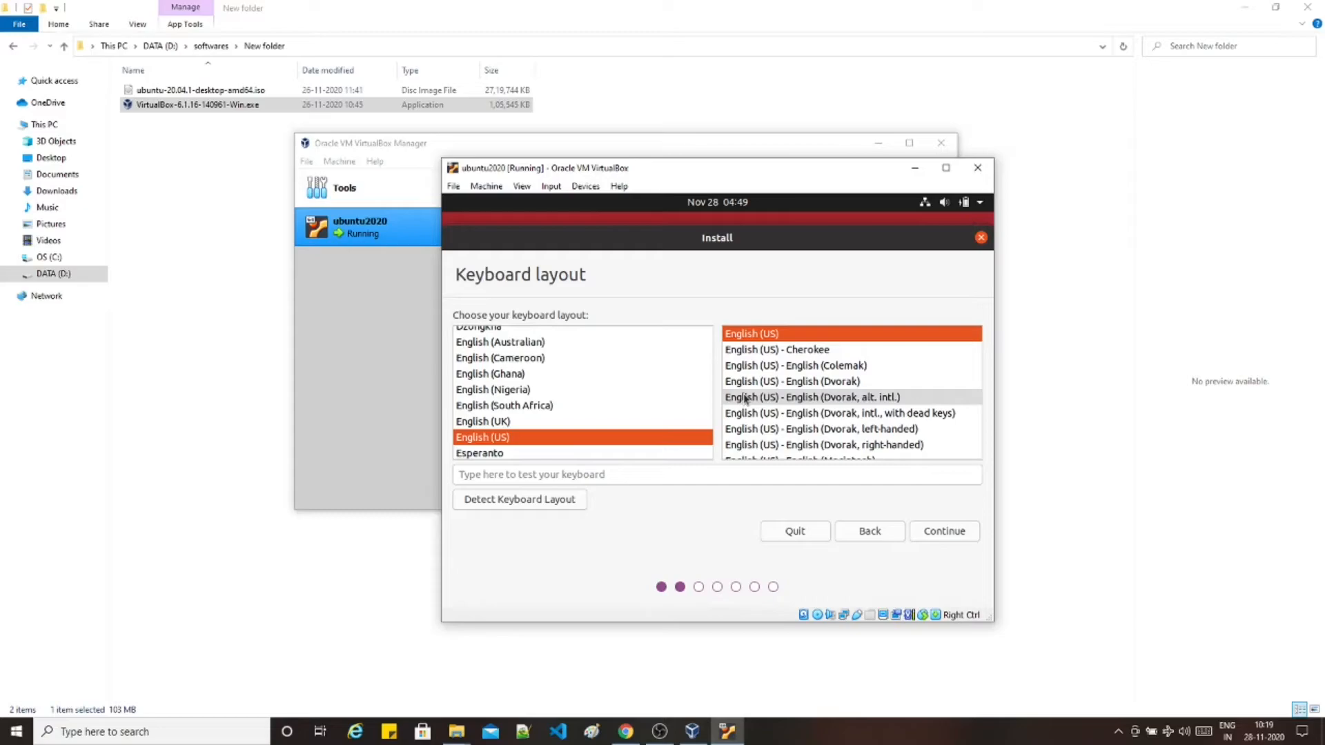
pyautogui.scroll(-2, 746, 398)
pyautogui.scroll(2, 746, 404)
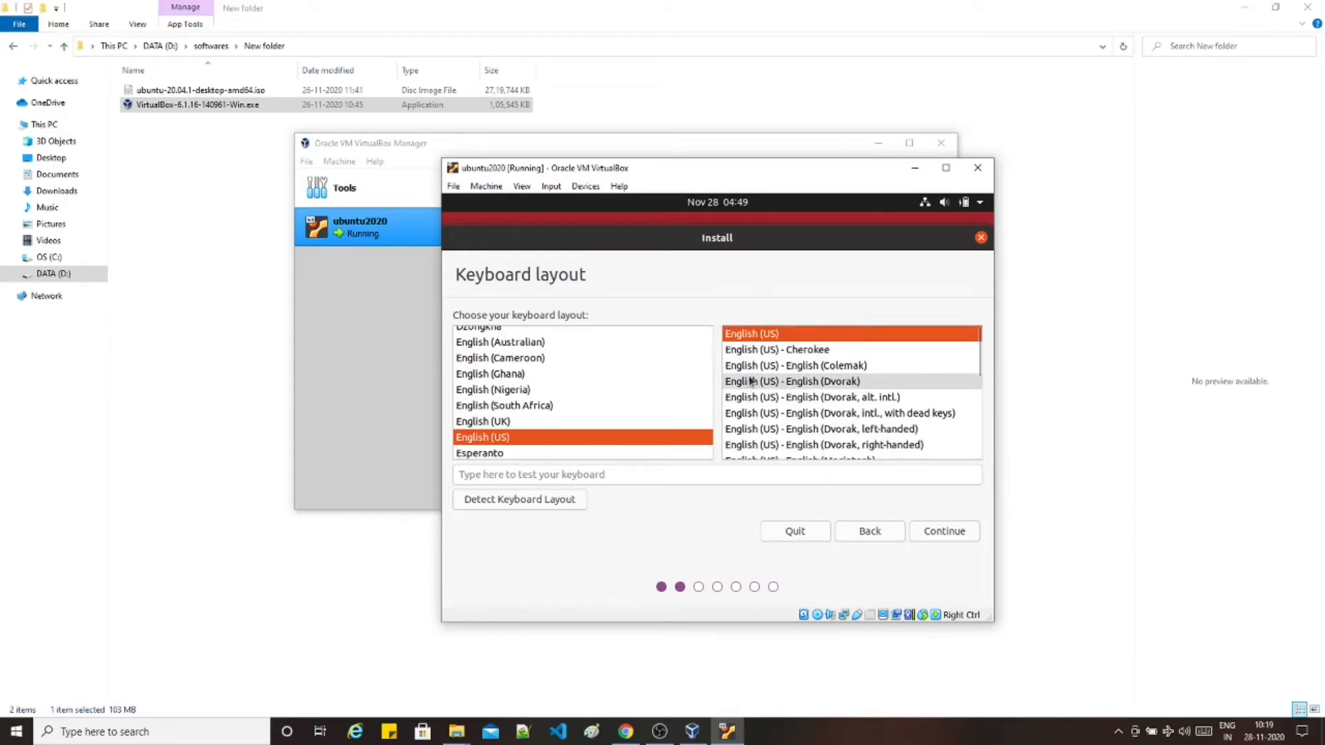
pyautogui.scroll(-5, 794, 414)
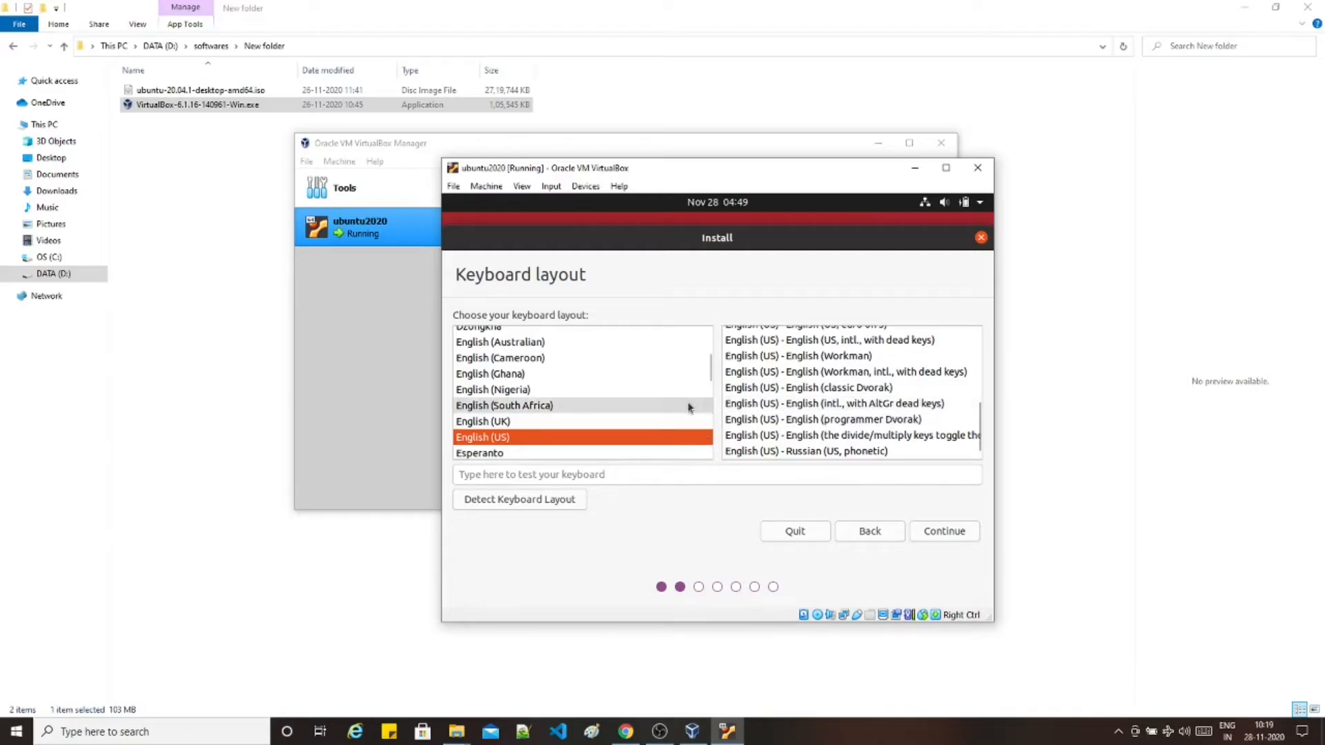
pyautogui.scroll(-2, 503, 391)
pyautogui.scroll(-3, 503, 390)
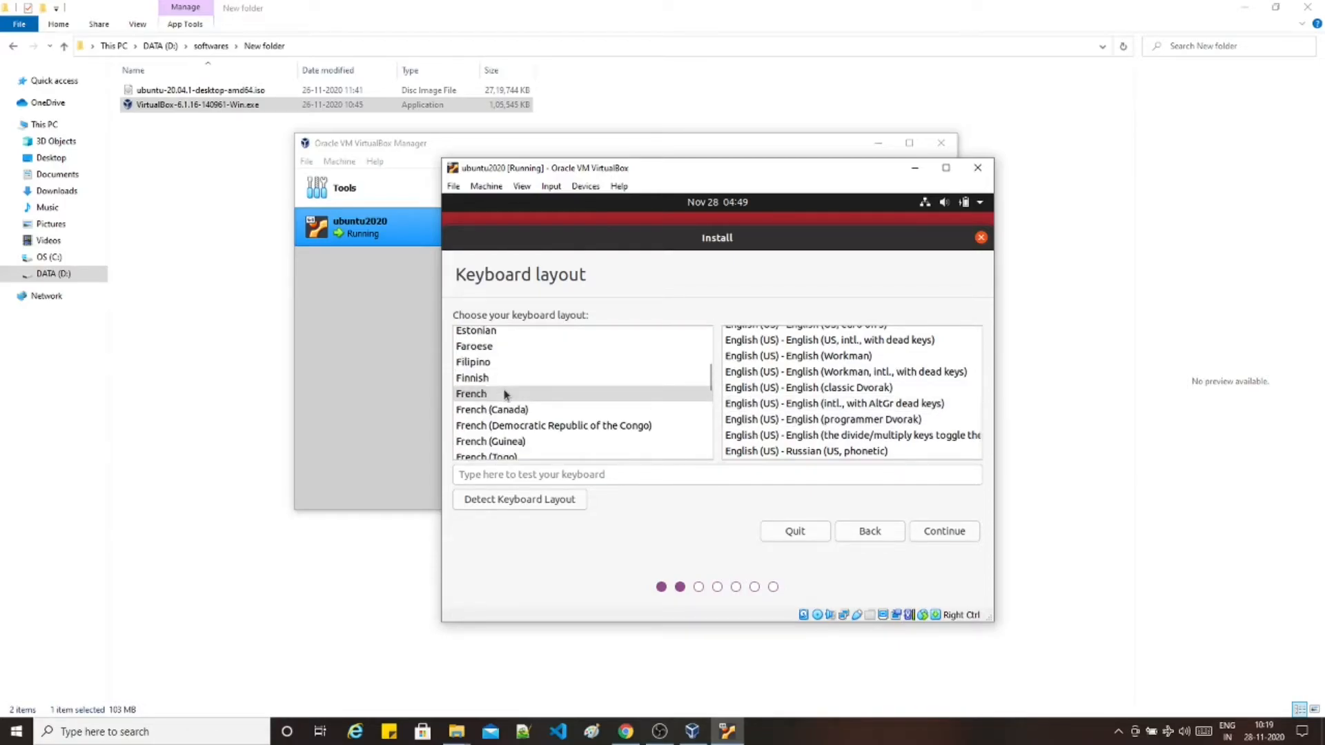
pyautogui.scroll(2, 504, 394)
pyautogui.scroll(-4, 506, 394)
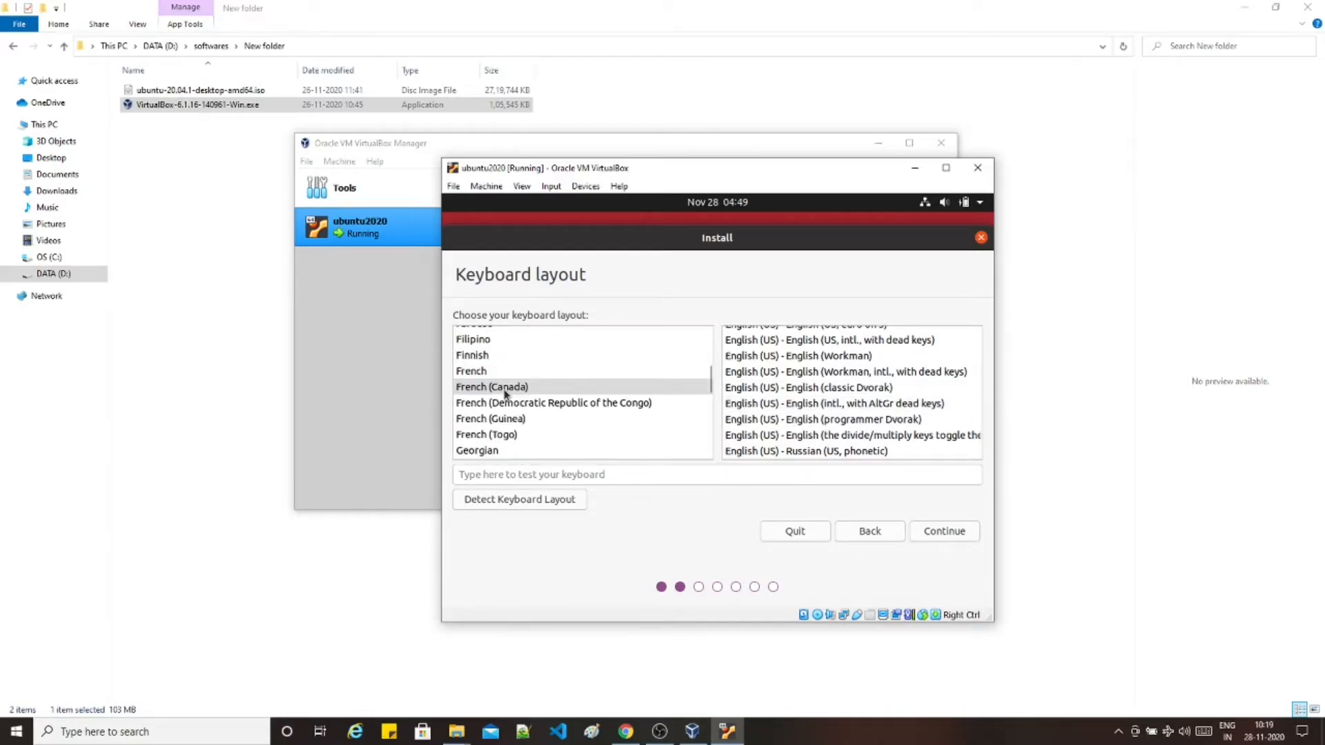
pyautogui.click(493, 443)
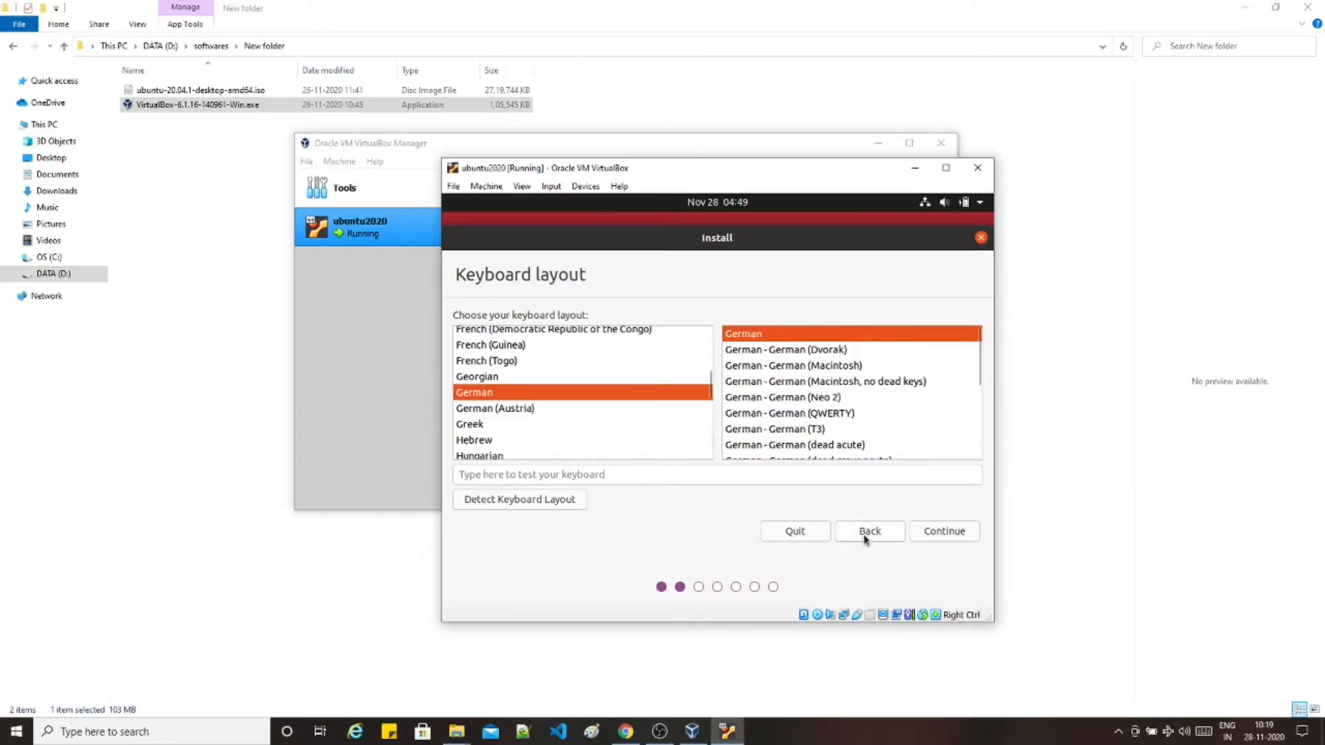
pyautogui.click(933, 533)
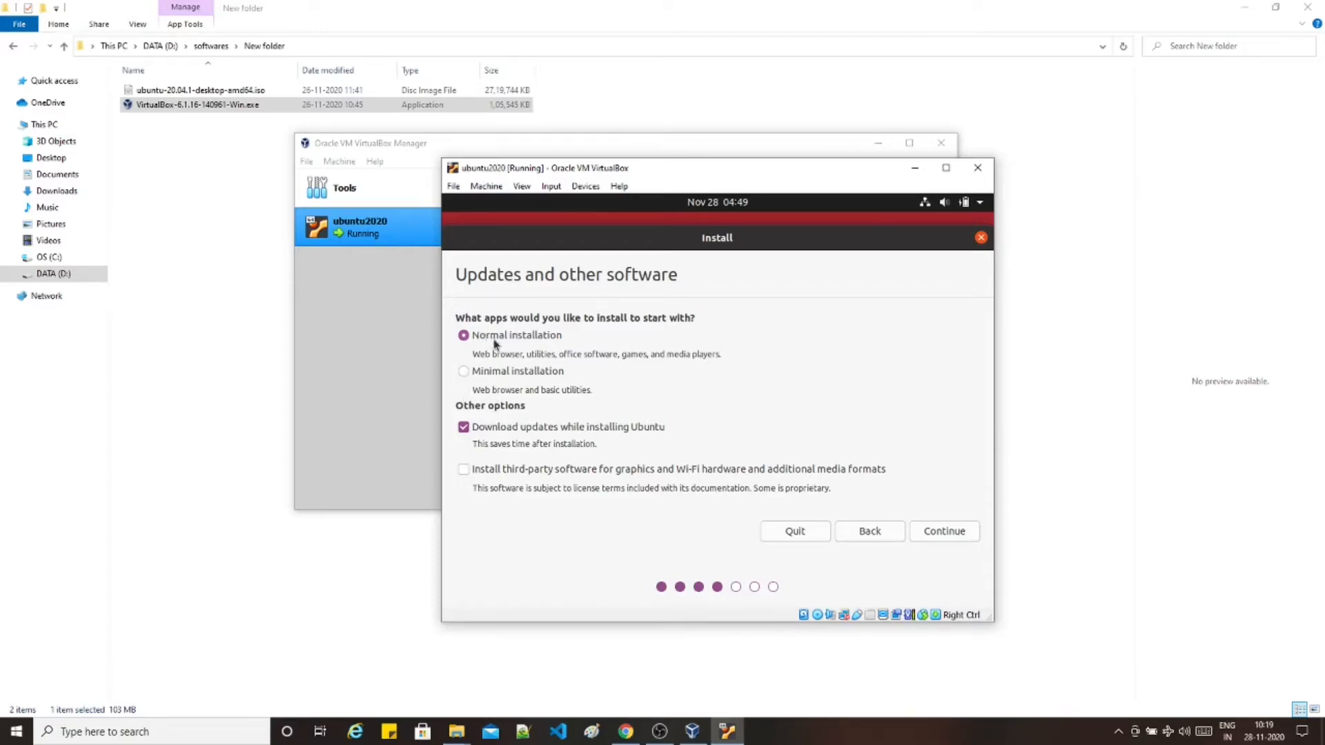
# - Keep Normal installation with updates, erase the disk, and confirm writing the partition changes
pyautogui.click(944, 534)
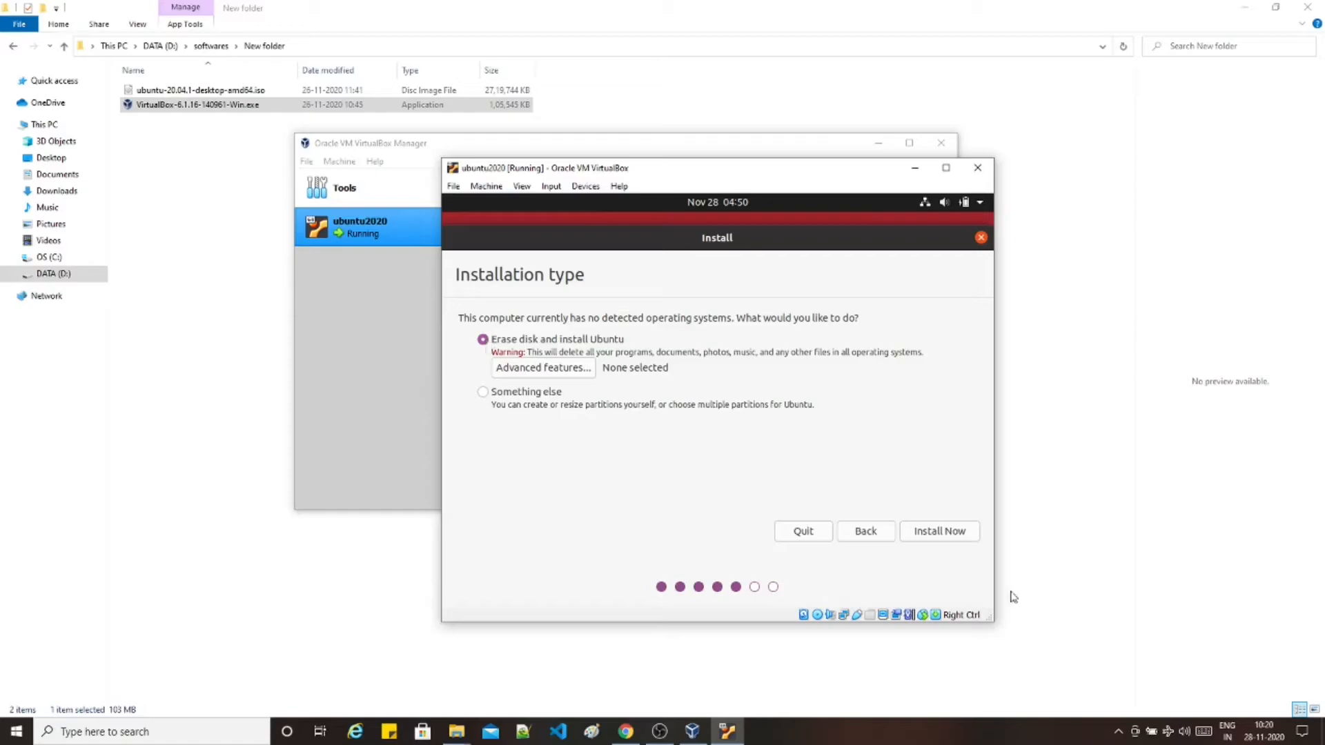
pyautogui.click(960, 536)
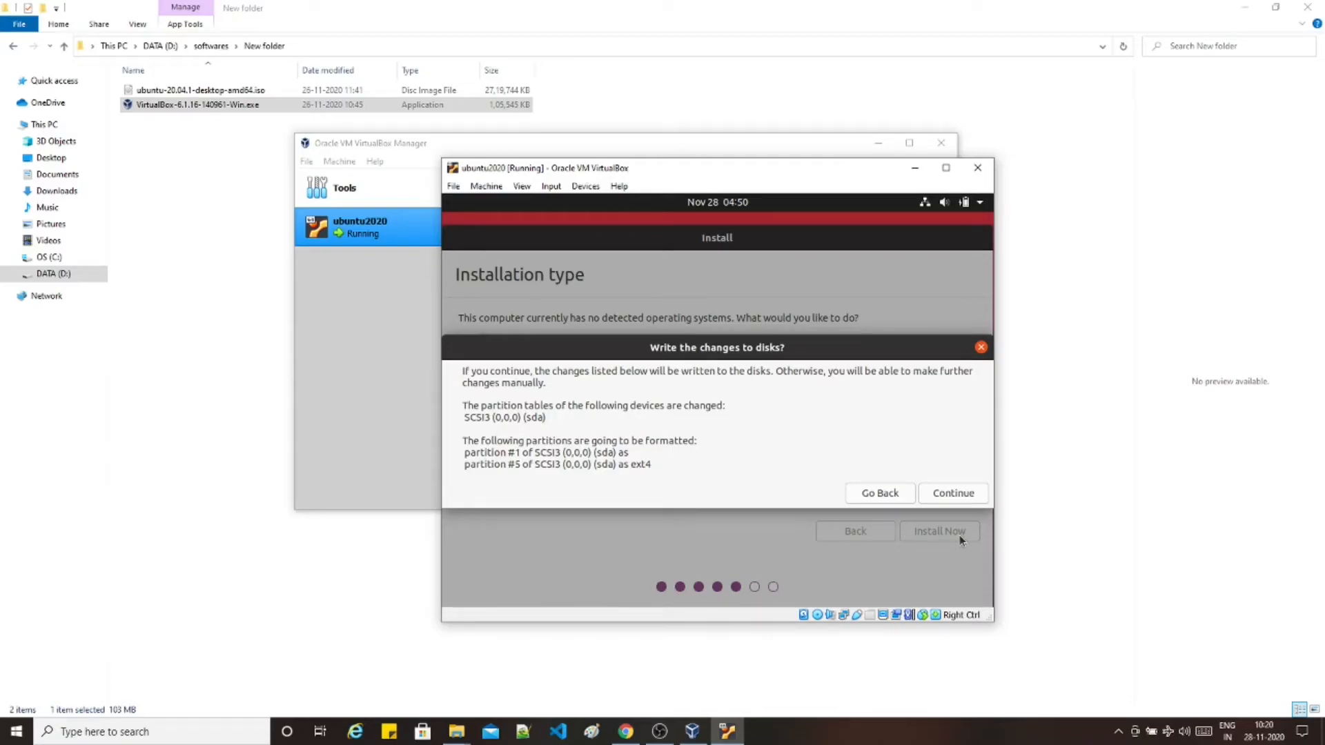
pyautogui.click(935, 494)
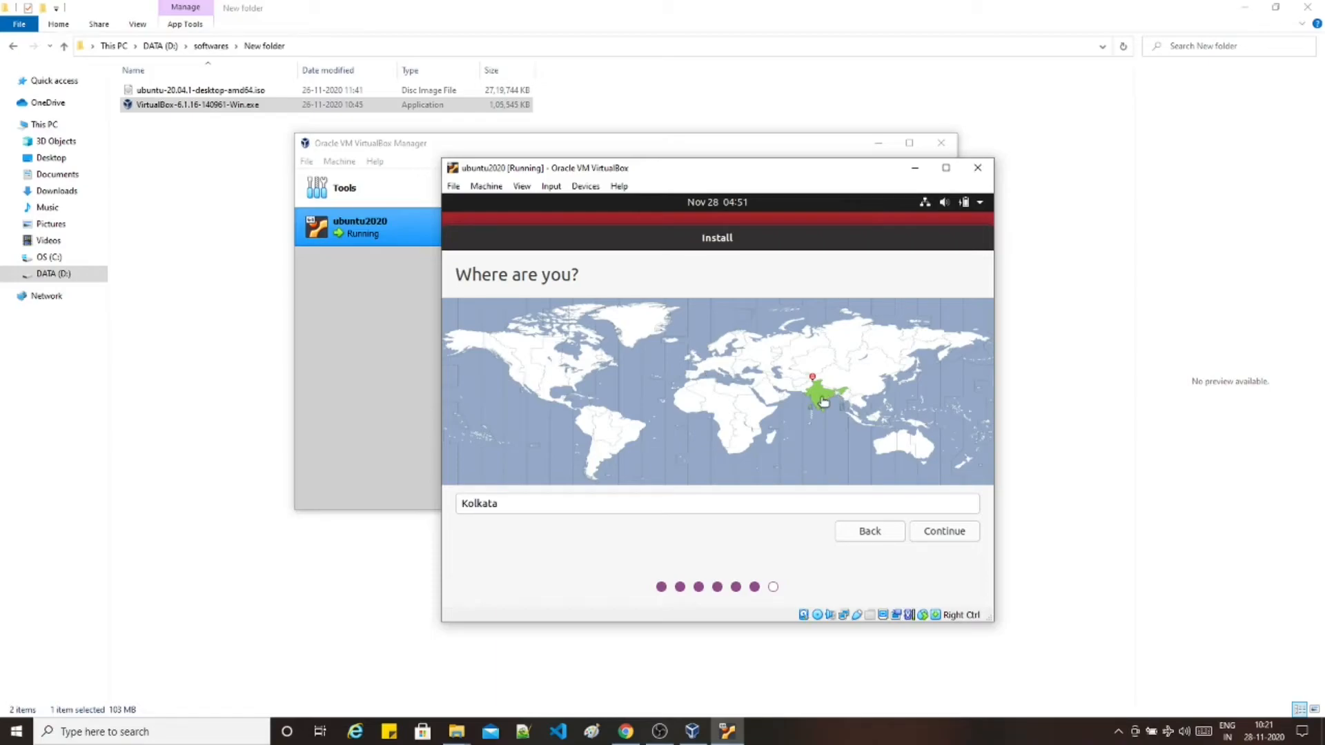
# - Accept the Kolkata time zone and enter the account's name
pyautogui.click(949, 536)
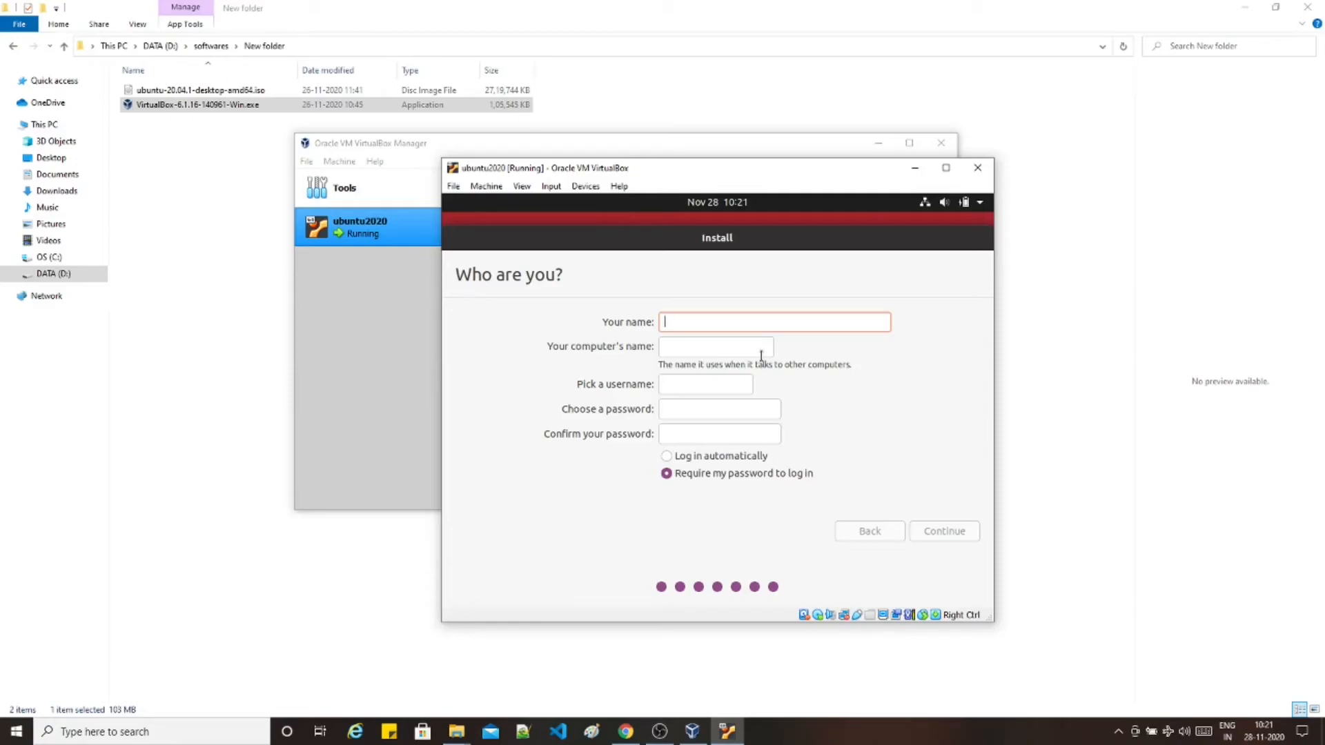
pyautogui.write('TechReview')
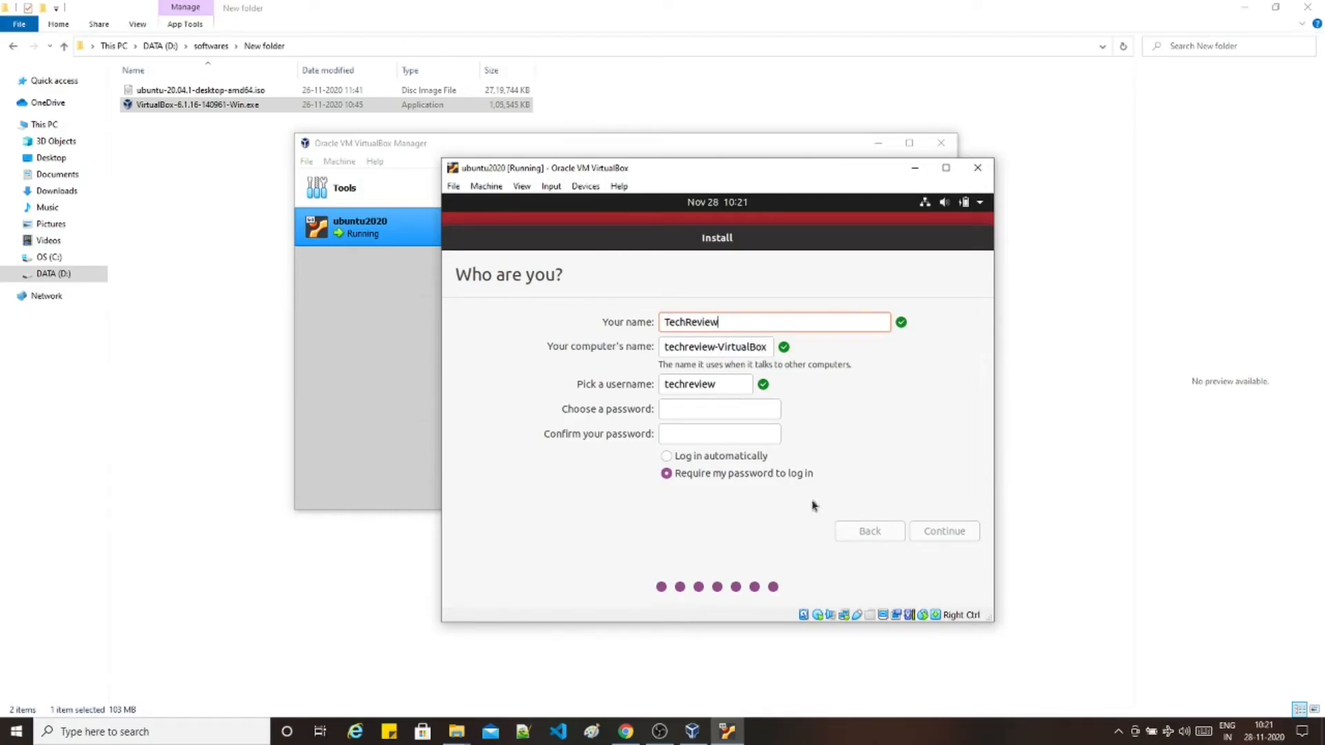
# - Enter and confirm the account password, then continue the installation
pyautogui.click(688, 409)
pyautogui.write('*************')
pyautogui.press('Tab')
pyautogui.write('*************')
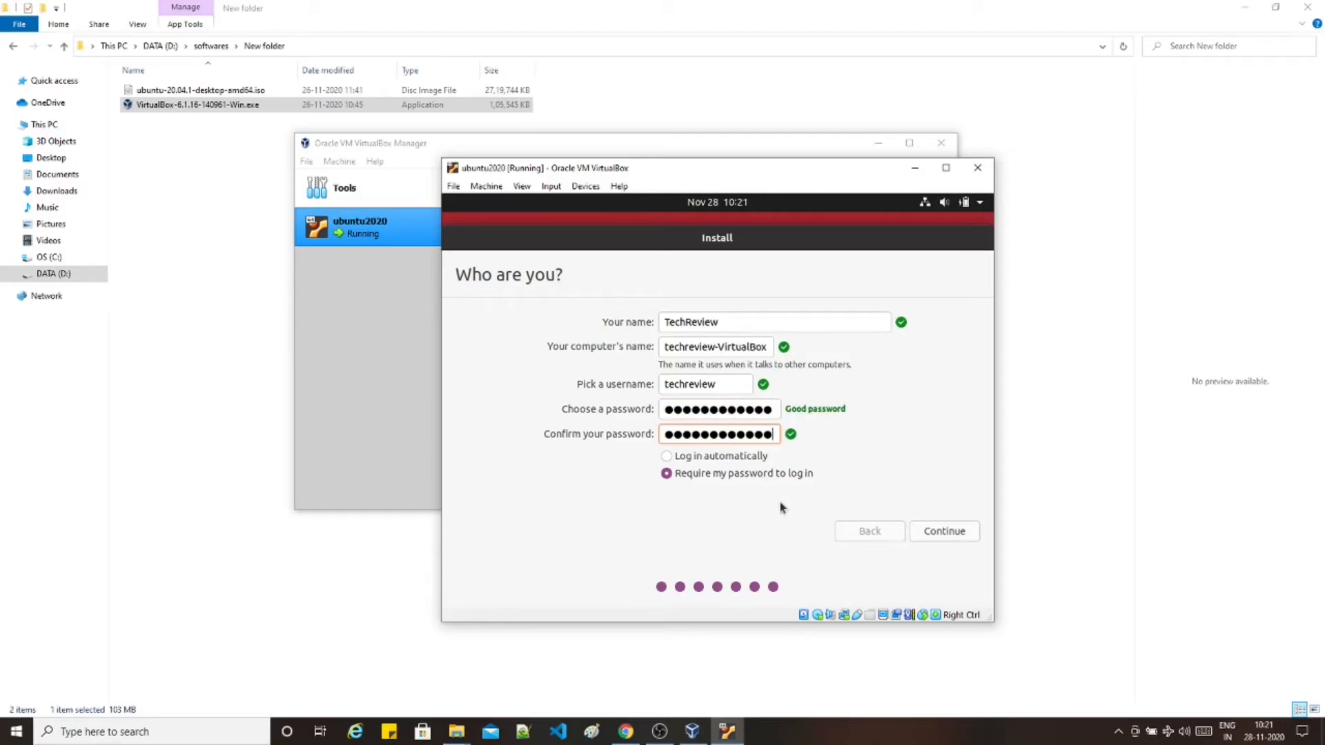
pyautogui.click(954, 534)
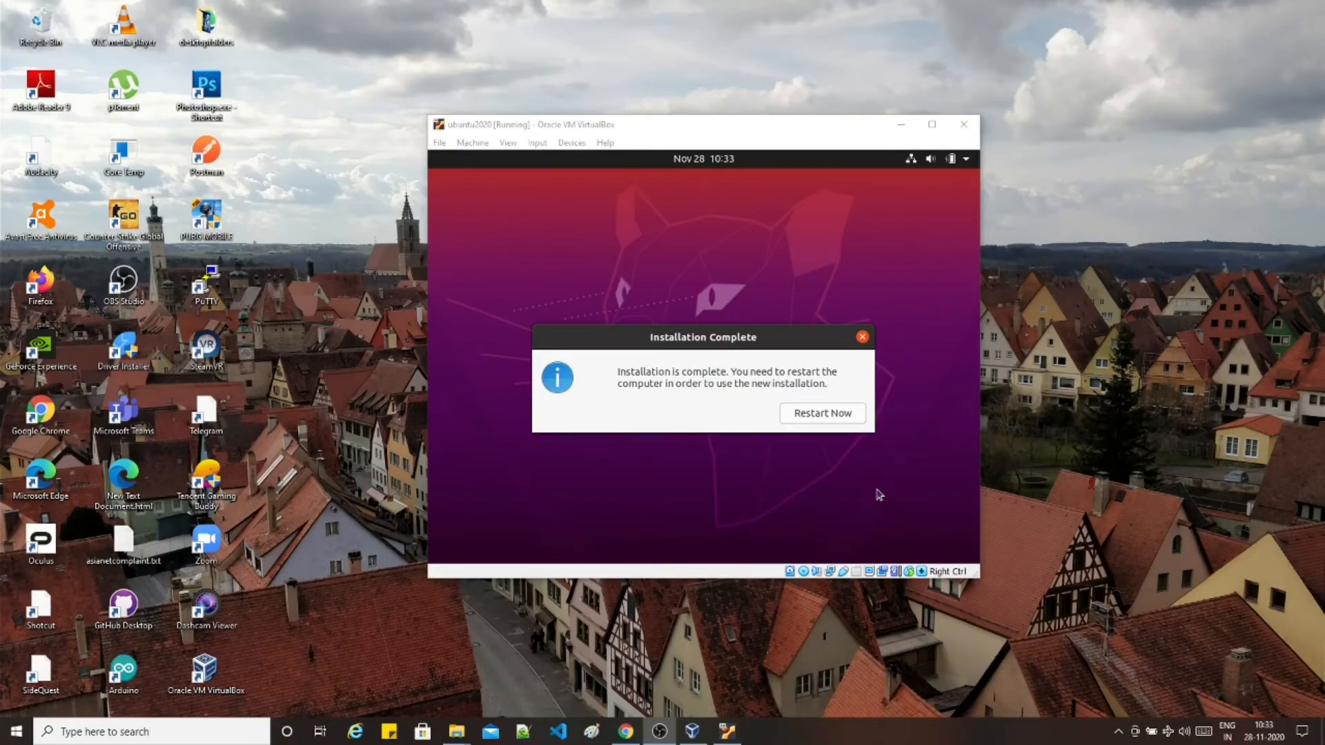
# - Restart into the installed Ubuntu and log in with the user account's password
pyautogui.click(833, 414)
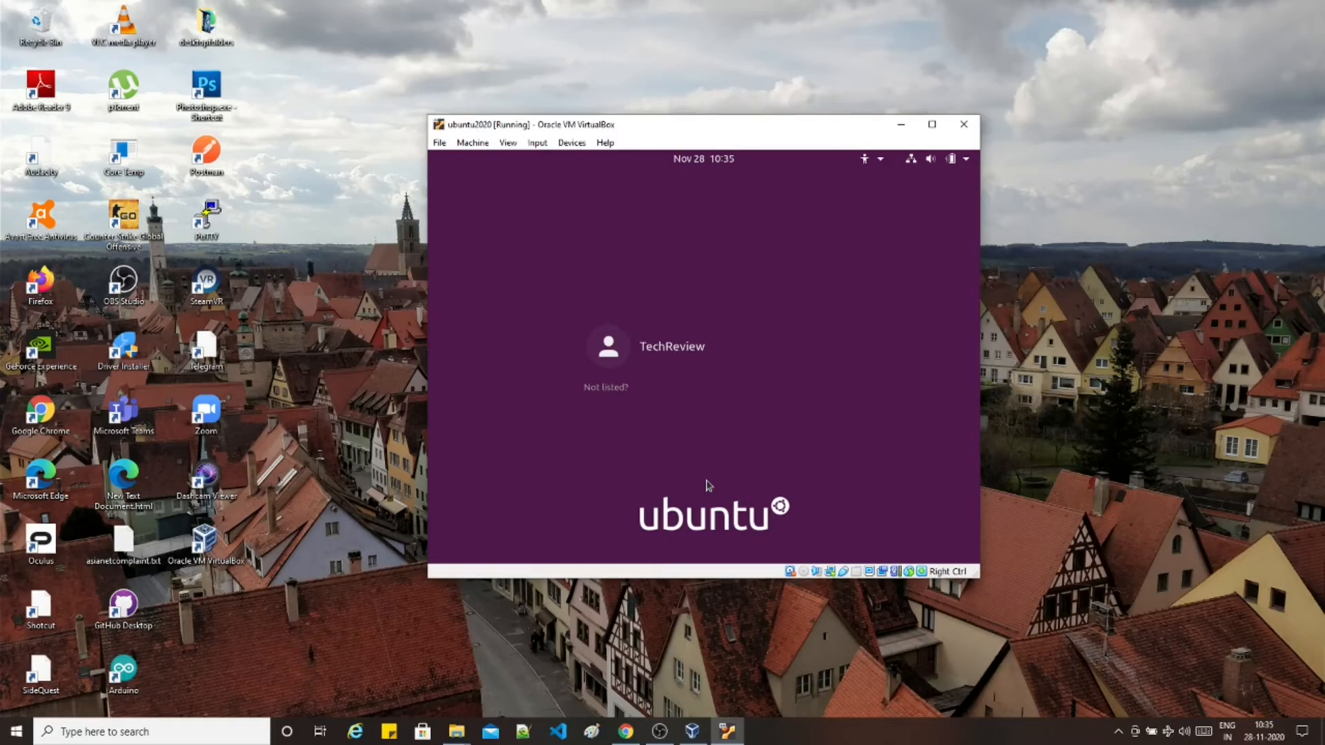
pyautogui.click(662, 345)
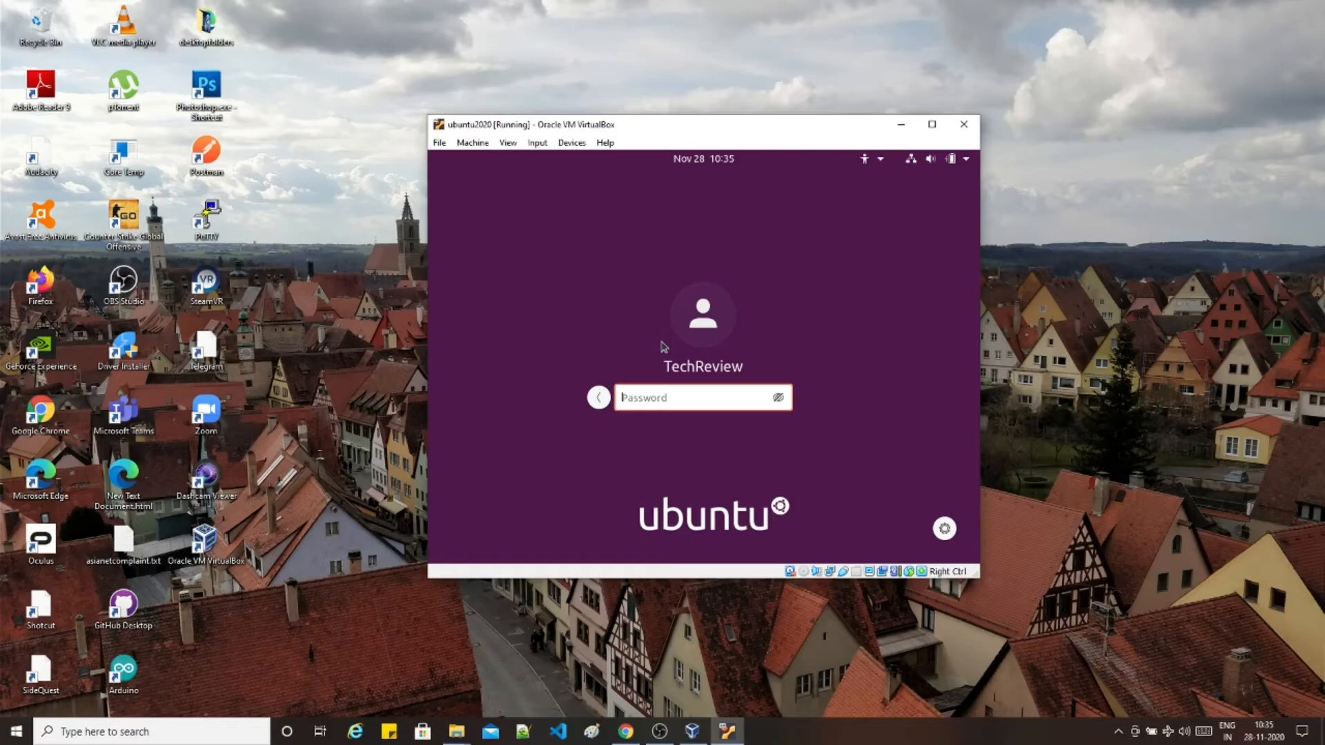
pyautogui.write('●●●●●●●●●●●●')
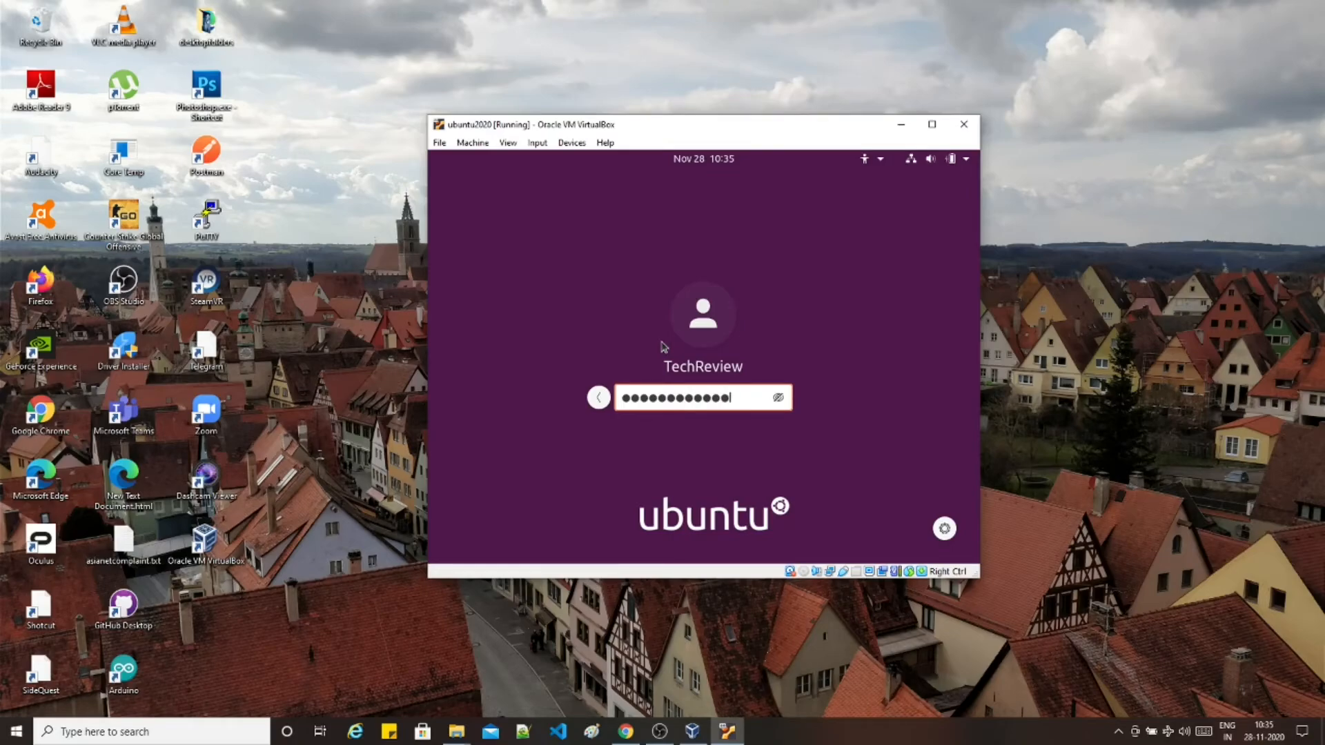
pyautogui.press('Return')
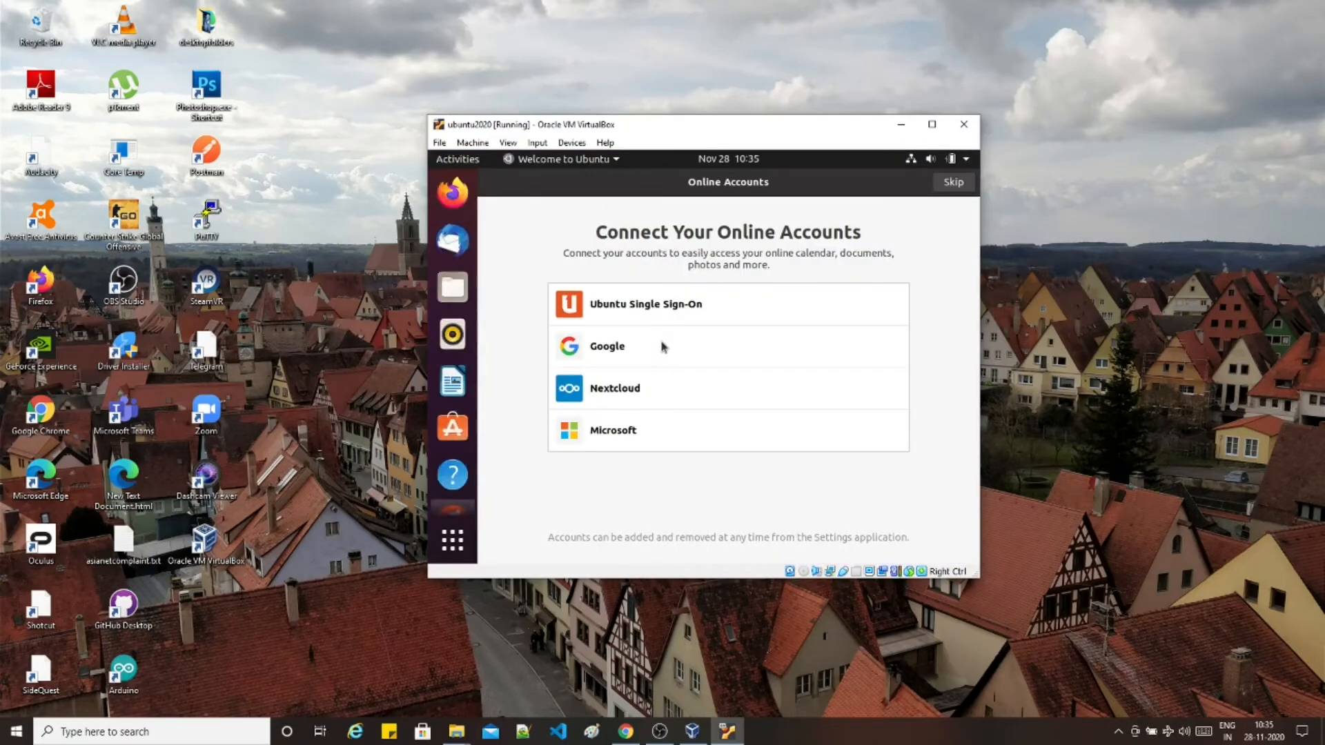
# - Skip online accounts and Livepatch, accept the system info choice, and finish with Done
pyautogui.click(967, 187)
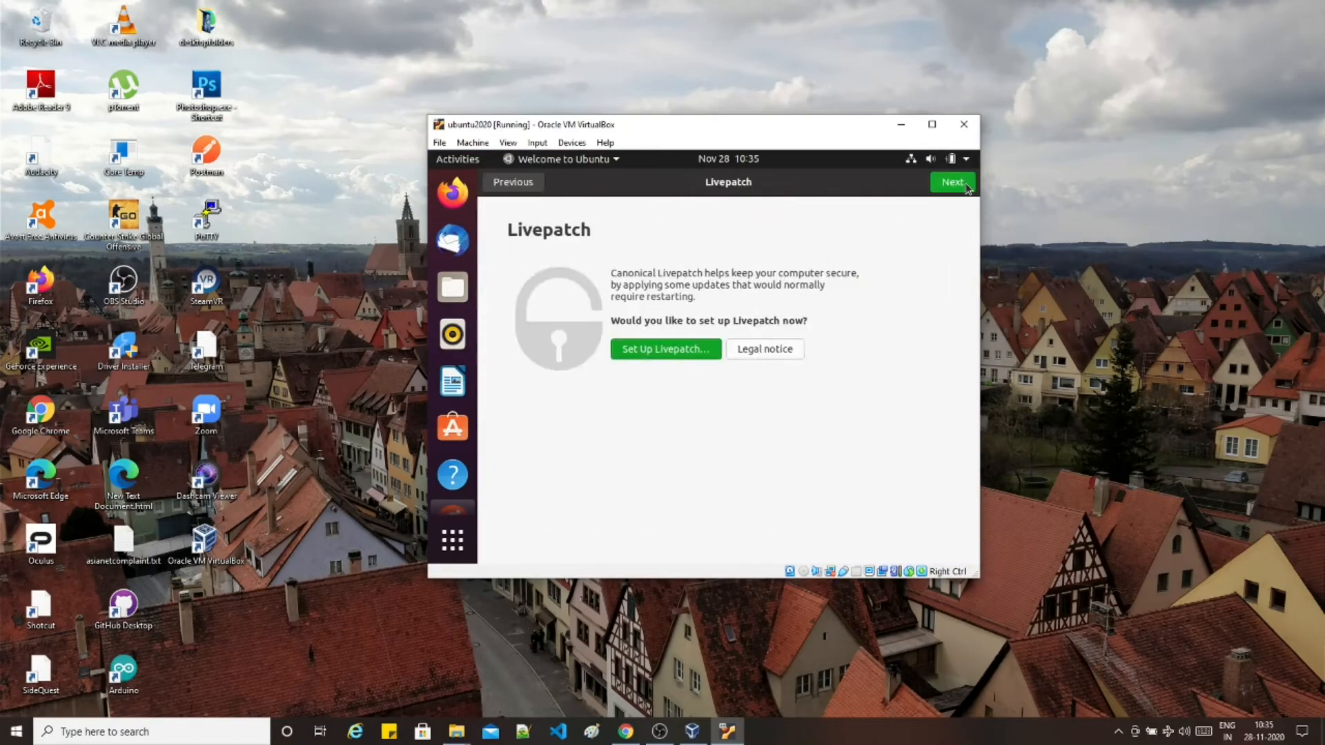
pyautogui.click(965, 184)
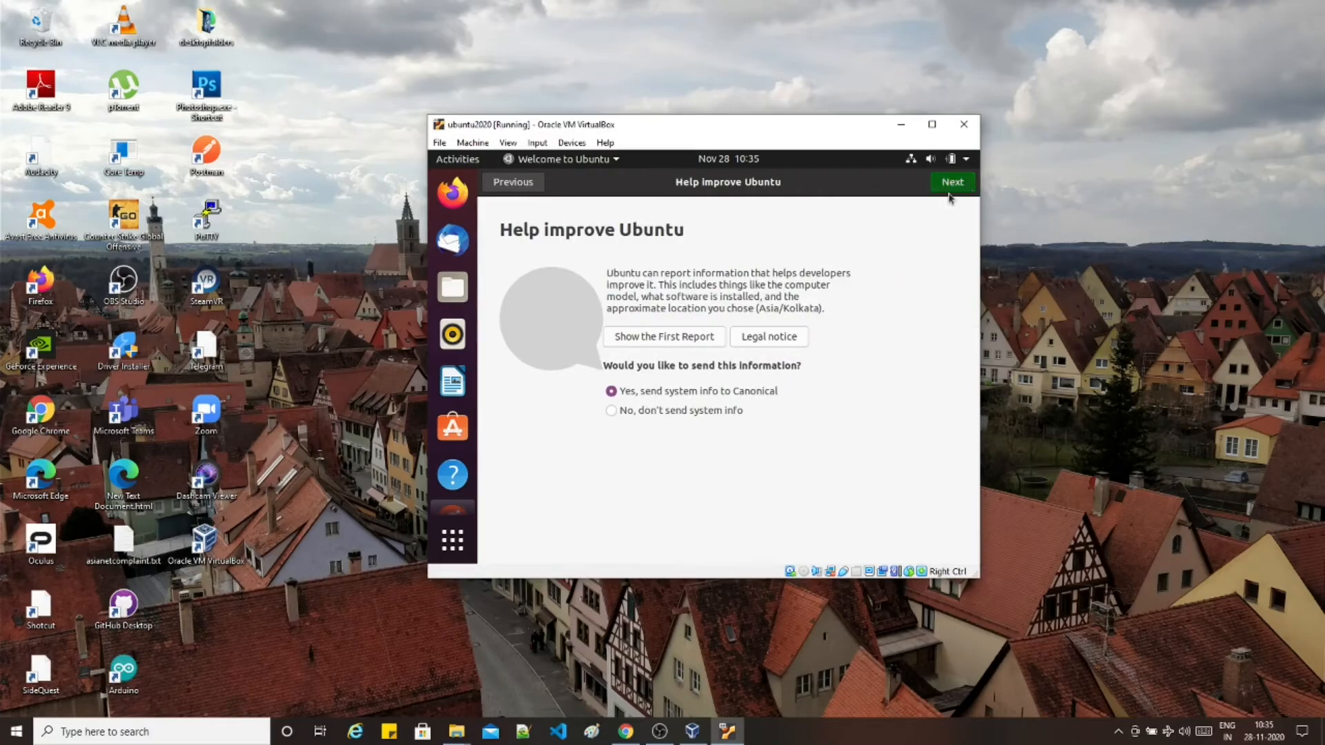
pyautogui.click(950, 187)
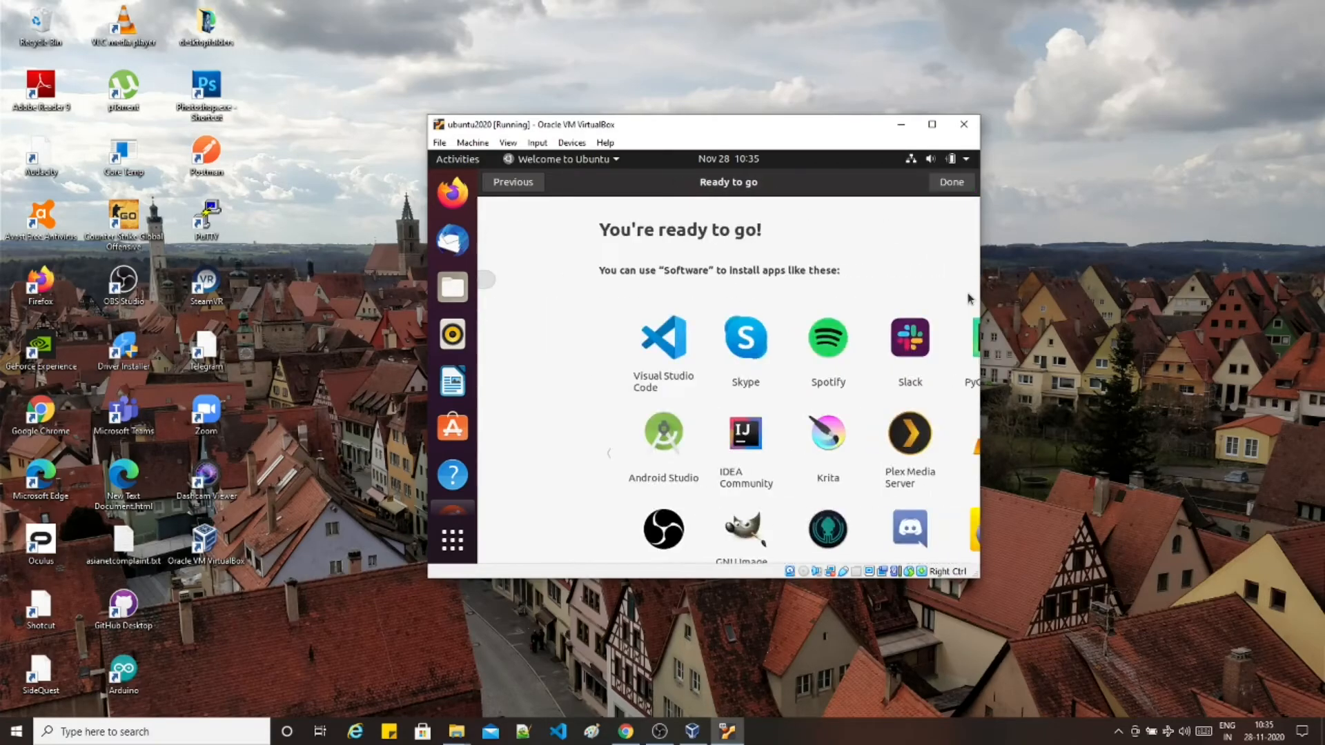
pyautogui.click(952, 182)
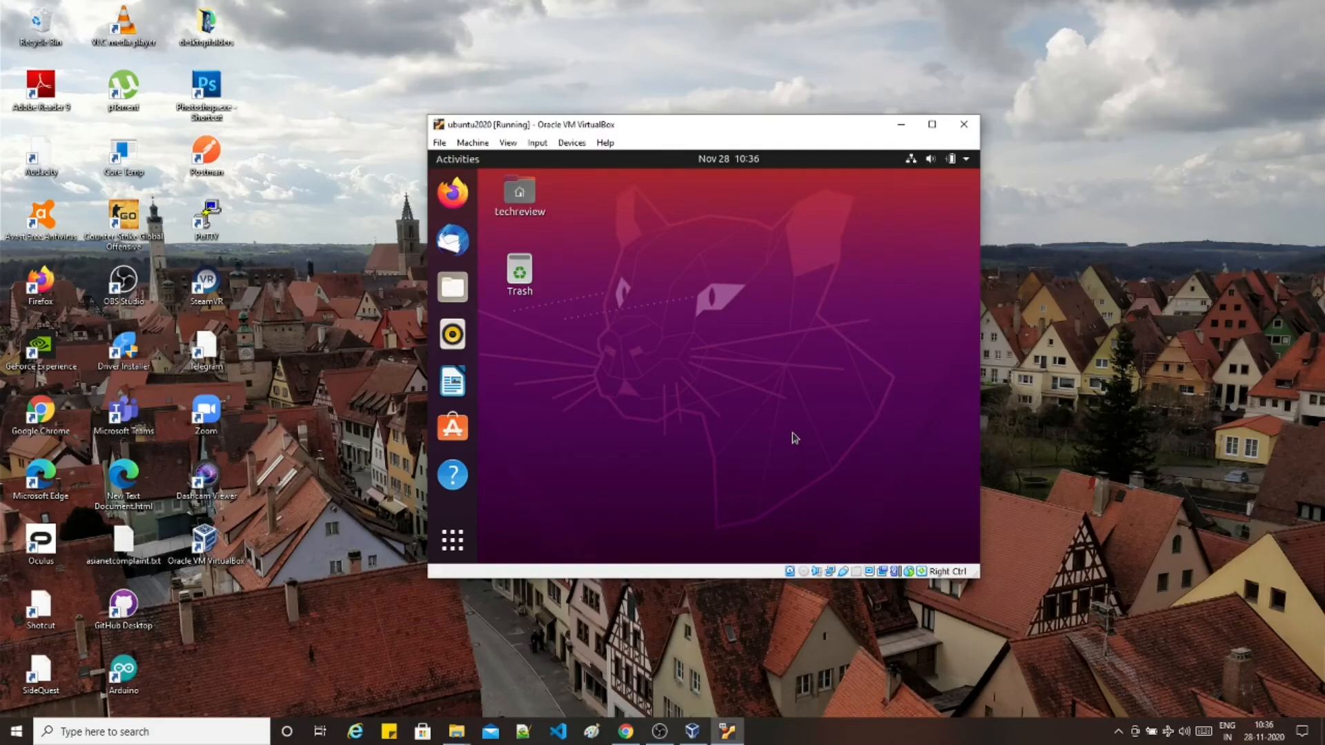
pyautogui.press('Control_R+f')
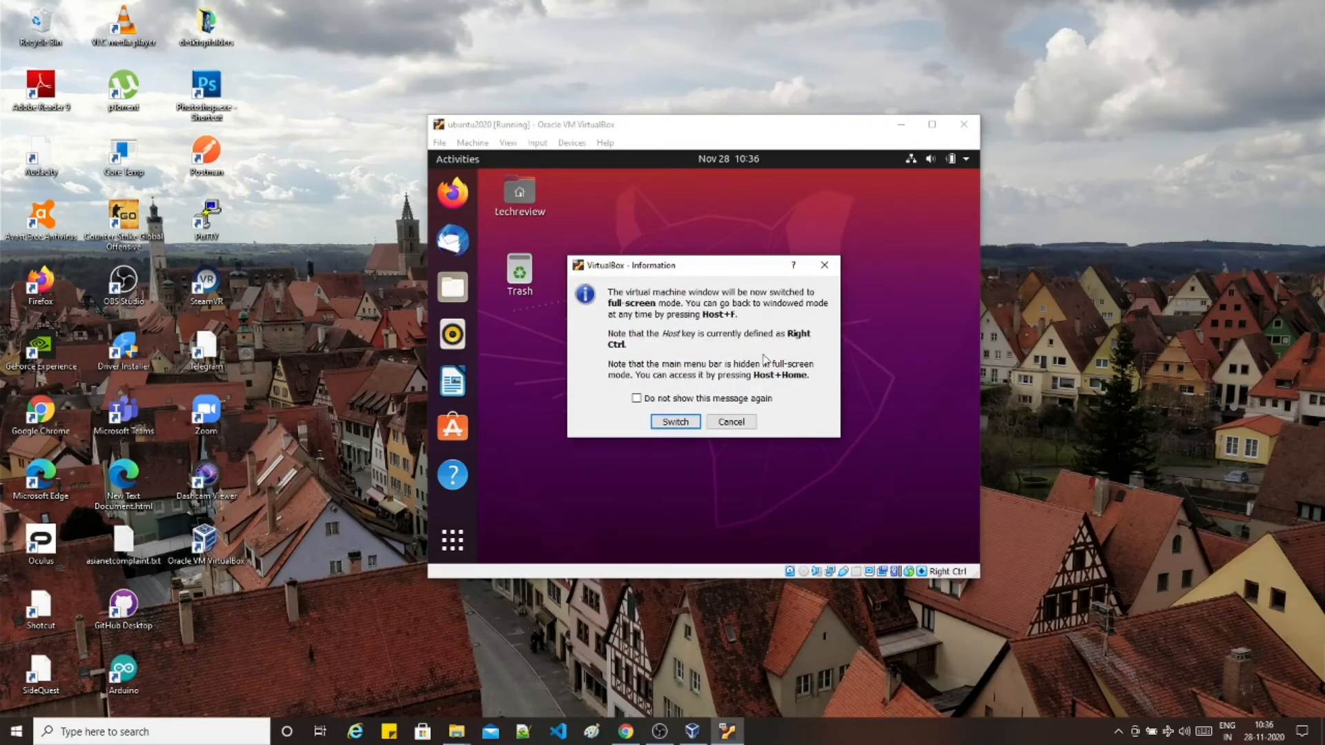
pyautogui.click(672, 422)
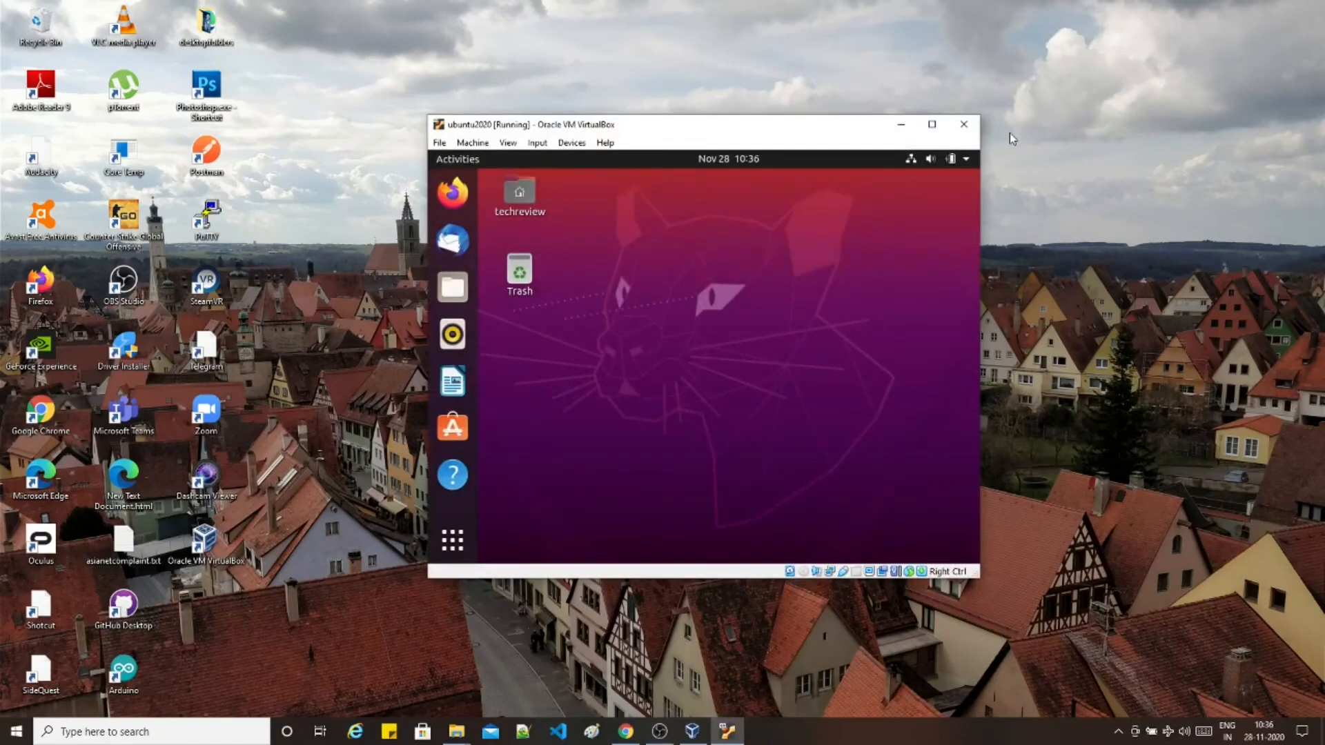
# - Insert the Guest Additions CD, run it, authorise with the account password, and close the terminal
pyautogui.click(572, 141)
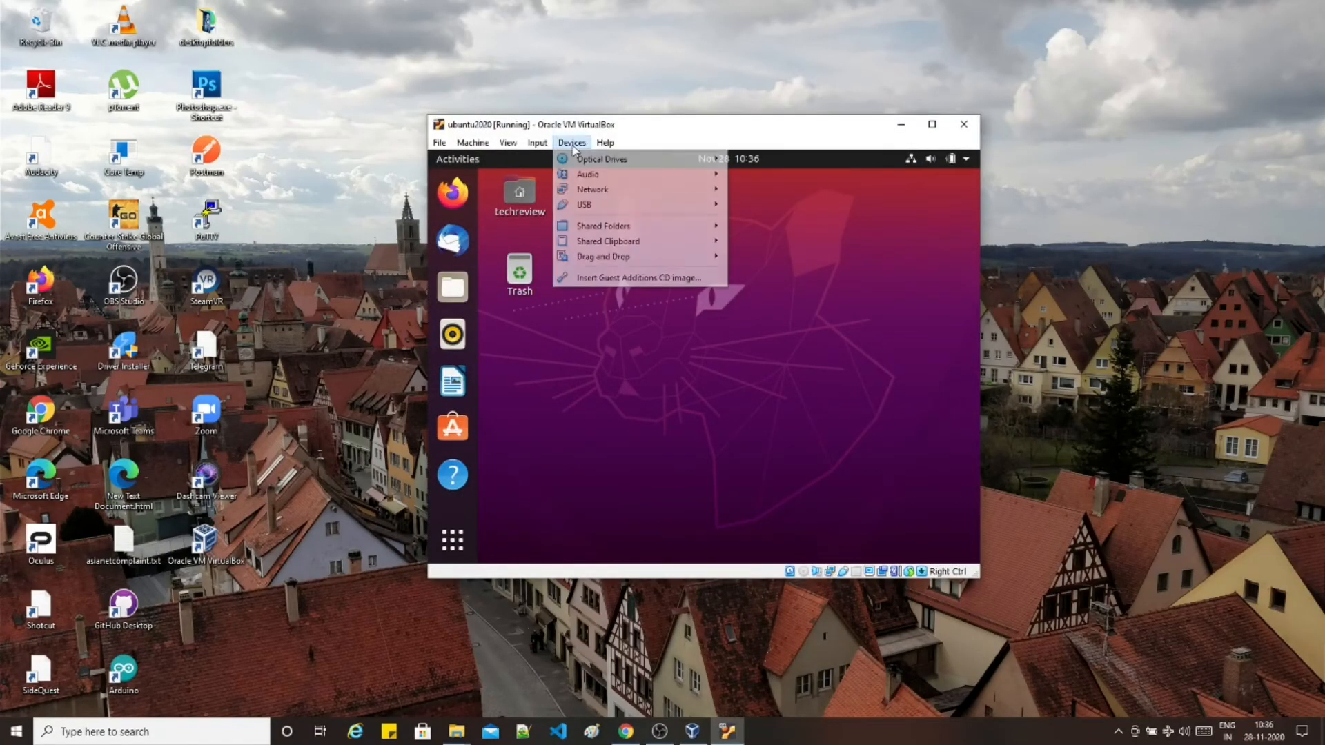
pyautogui.click(641, 279)
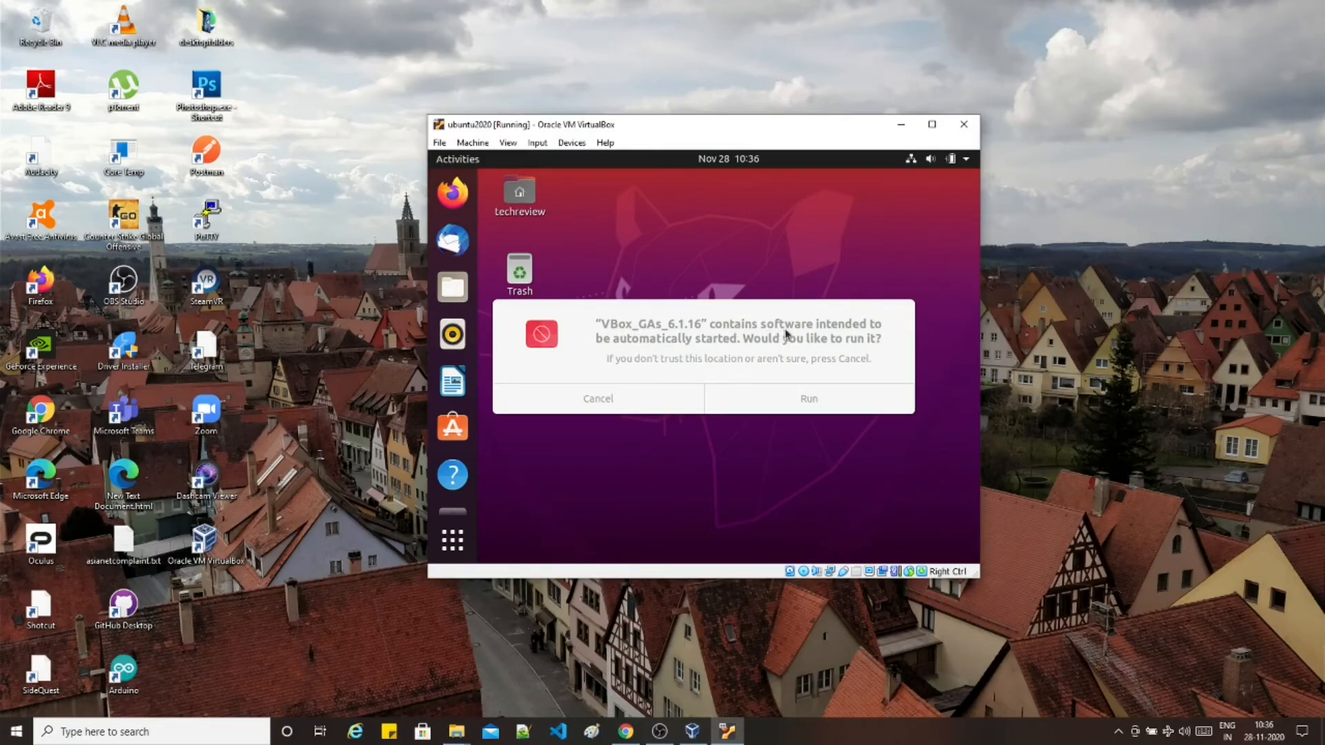
pyautogui.click(820, 403)
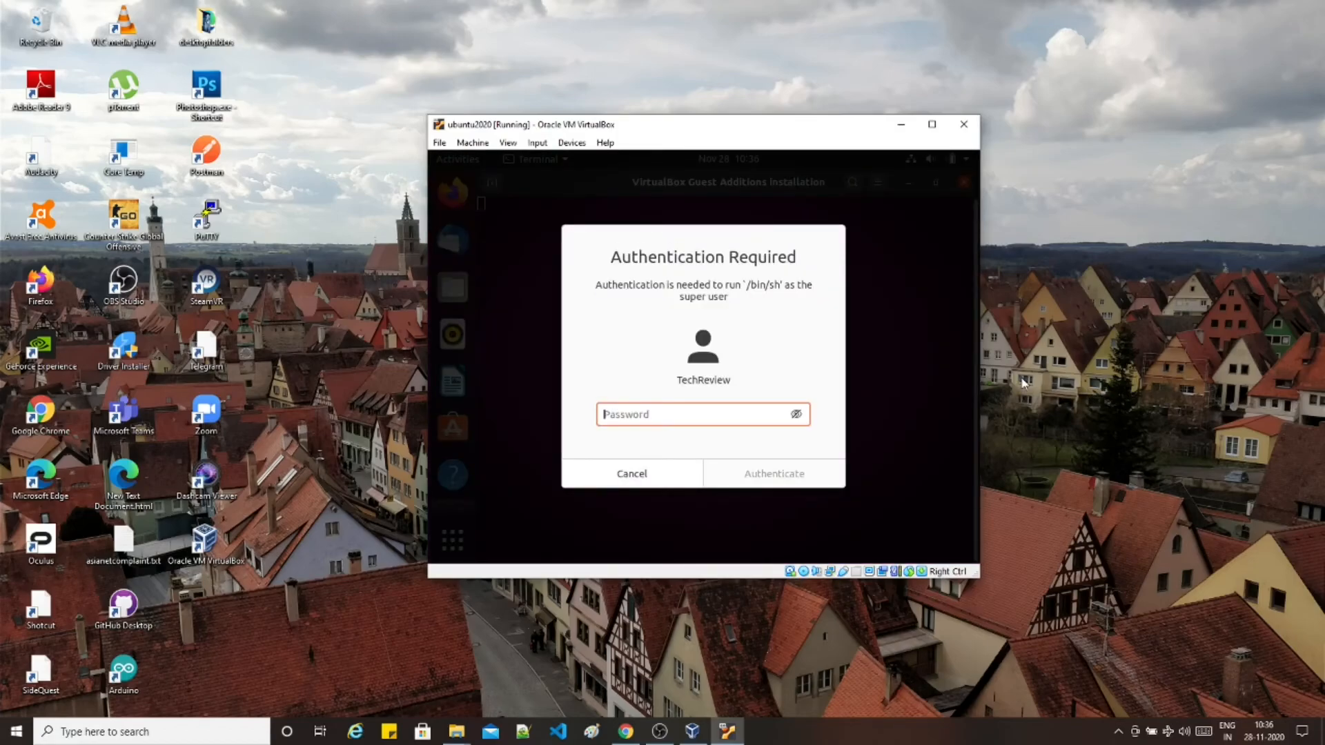
pyautogui.write('*******')
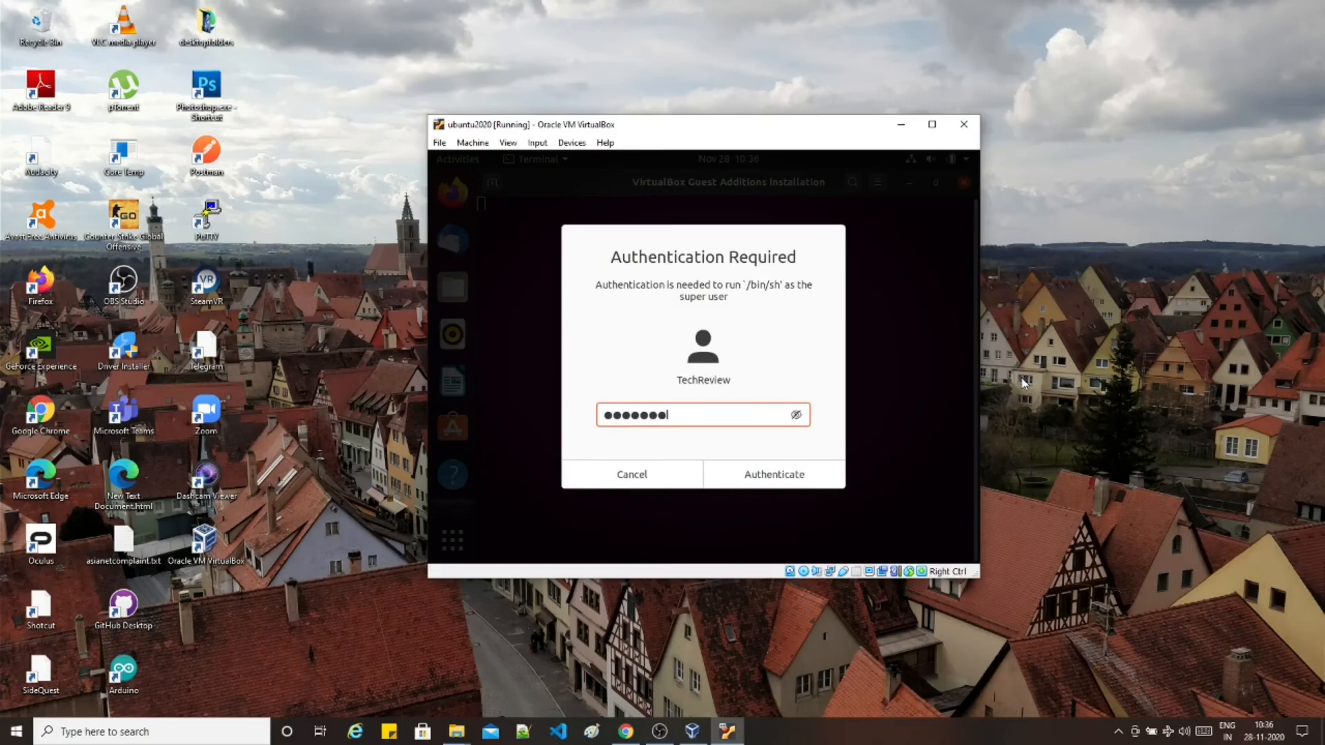
pyautogui.write('******')
pyautogui.press('Return')
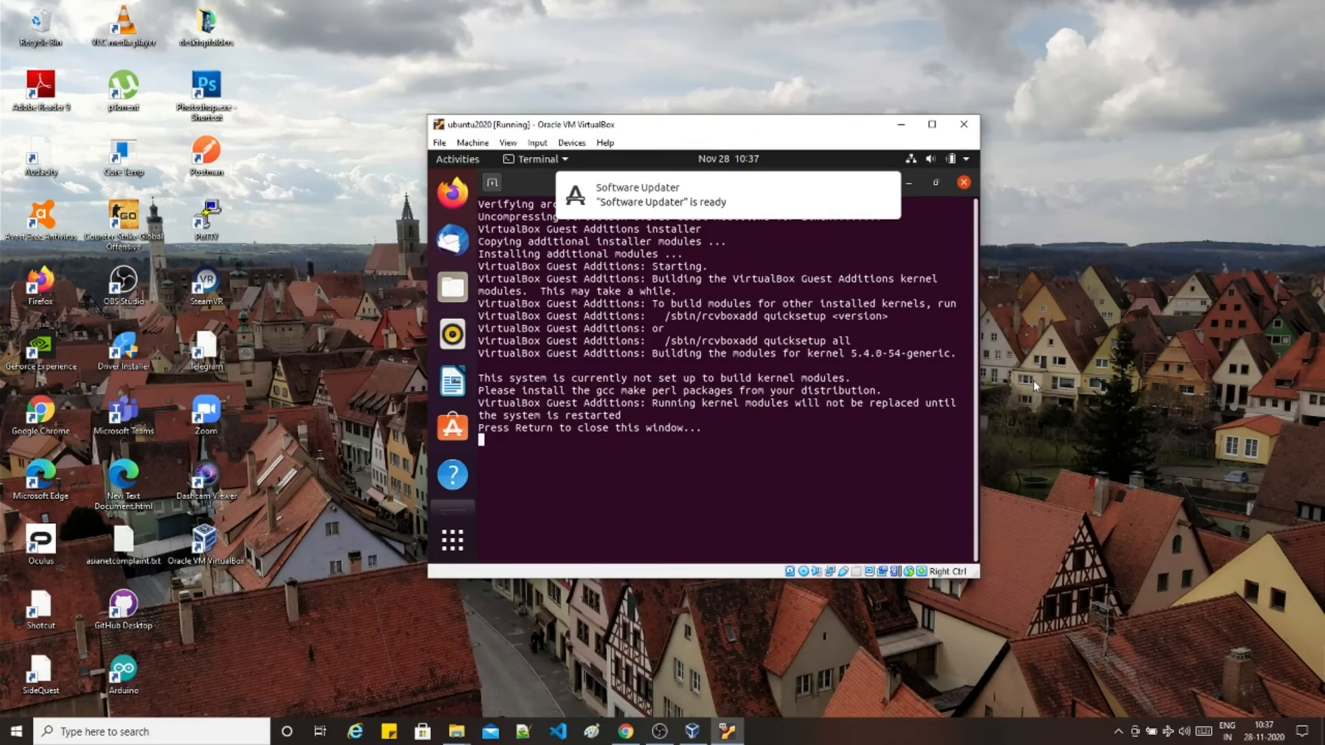
pyautogui.press('Return')
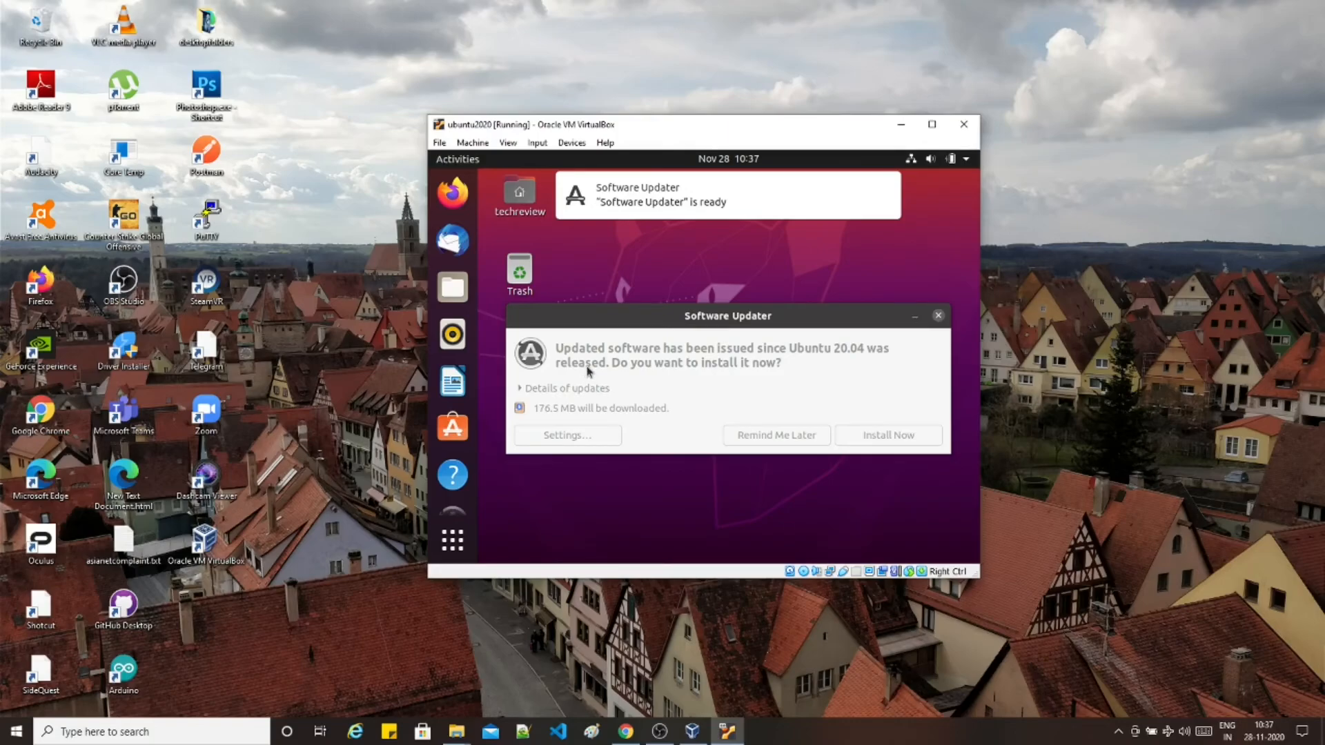
# - Answer the Software Updater prompt and power off the Ubuntu guest from the system menu
pyautogui.click(884, 440)
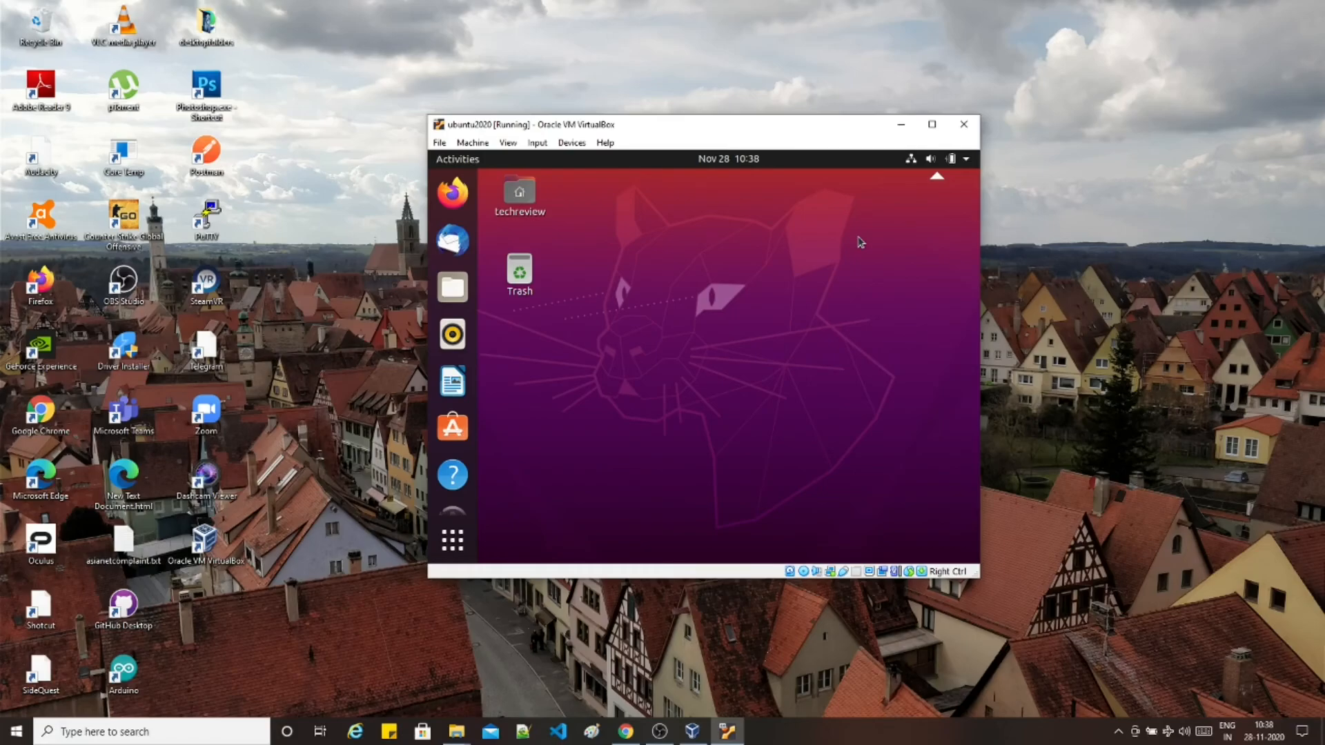
pyautogui.click(965, 160)
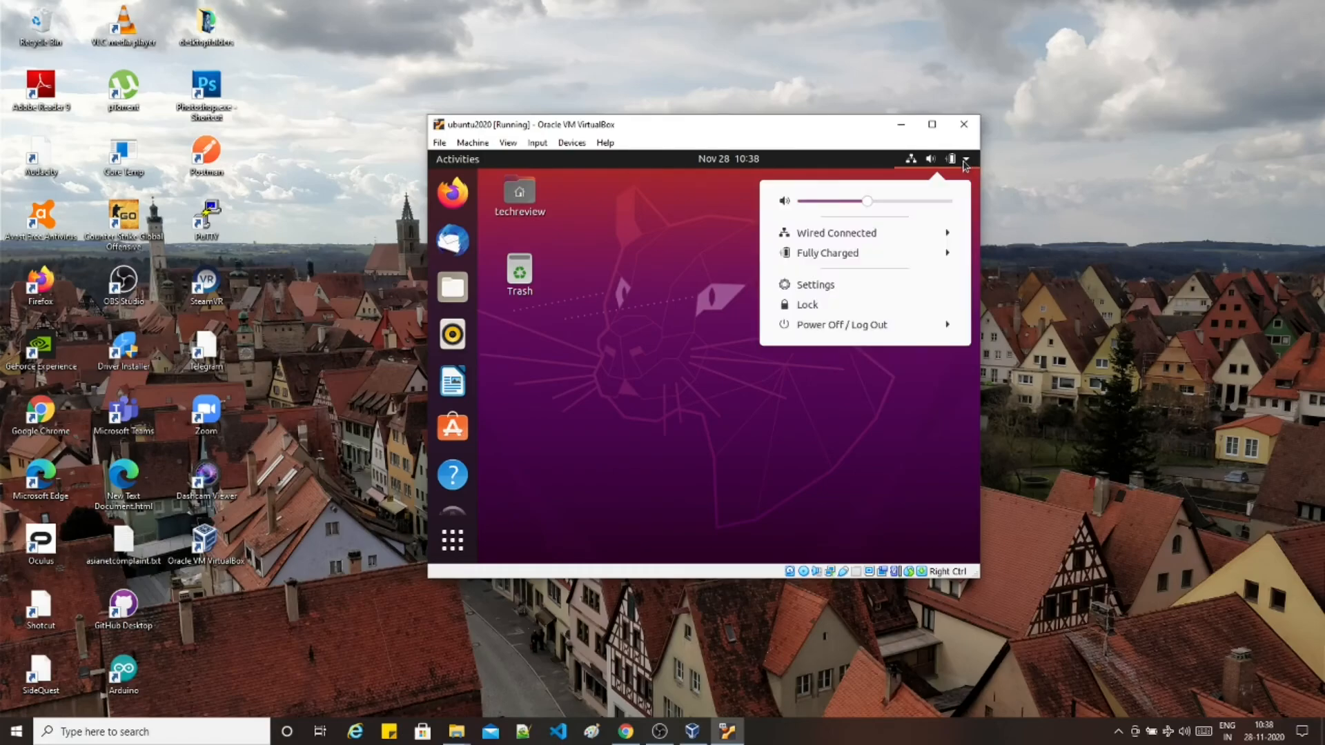
pyautogui.click(857, 329)
pyautogui.click(833, 400)
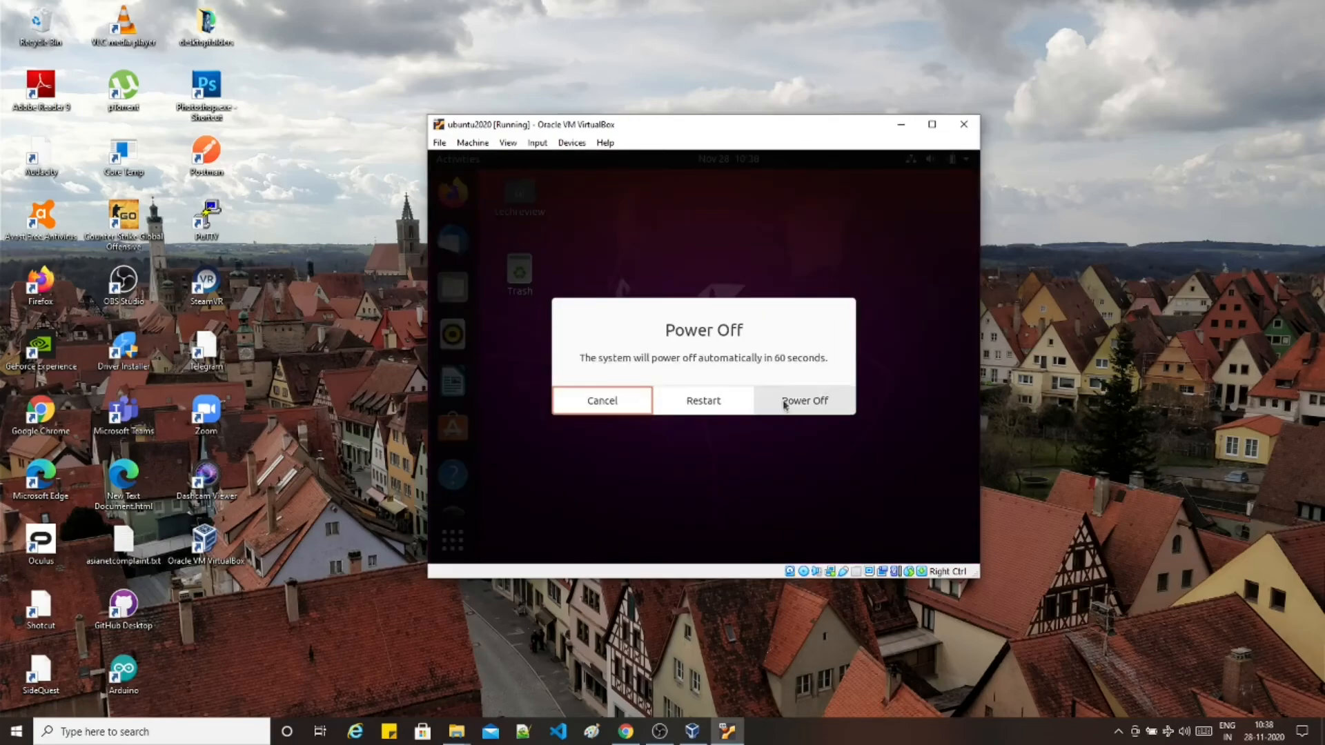
pyautogui.click(779, 401)
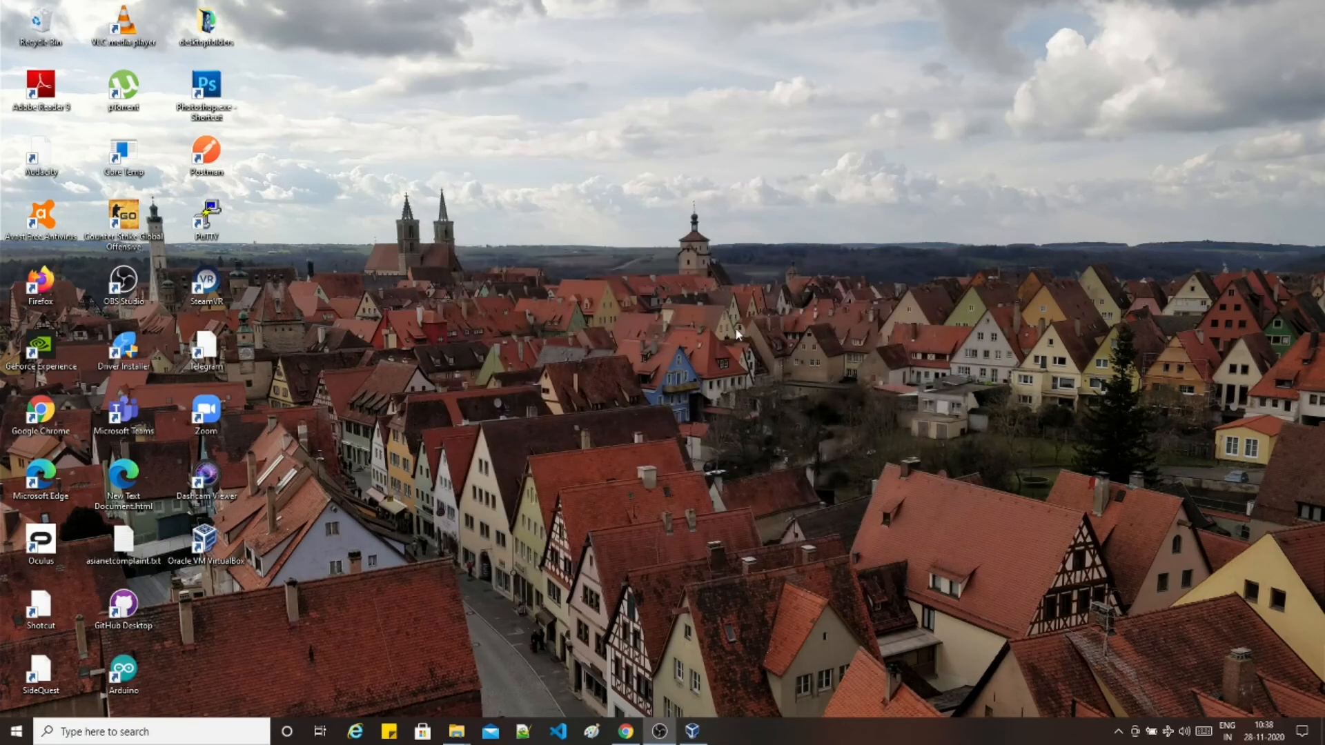
# - Open VirtualBox Manager, centre its window, and start the ubuntu2020 VM
pyautogui.click(207, 545)
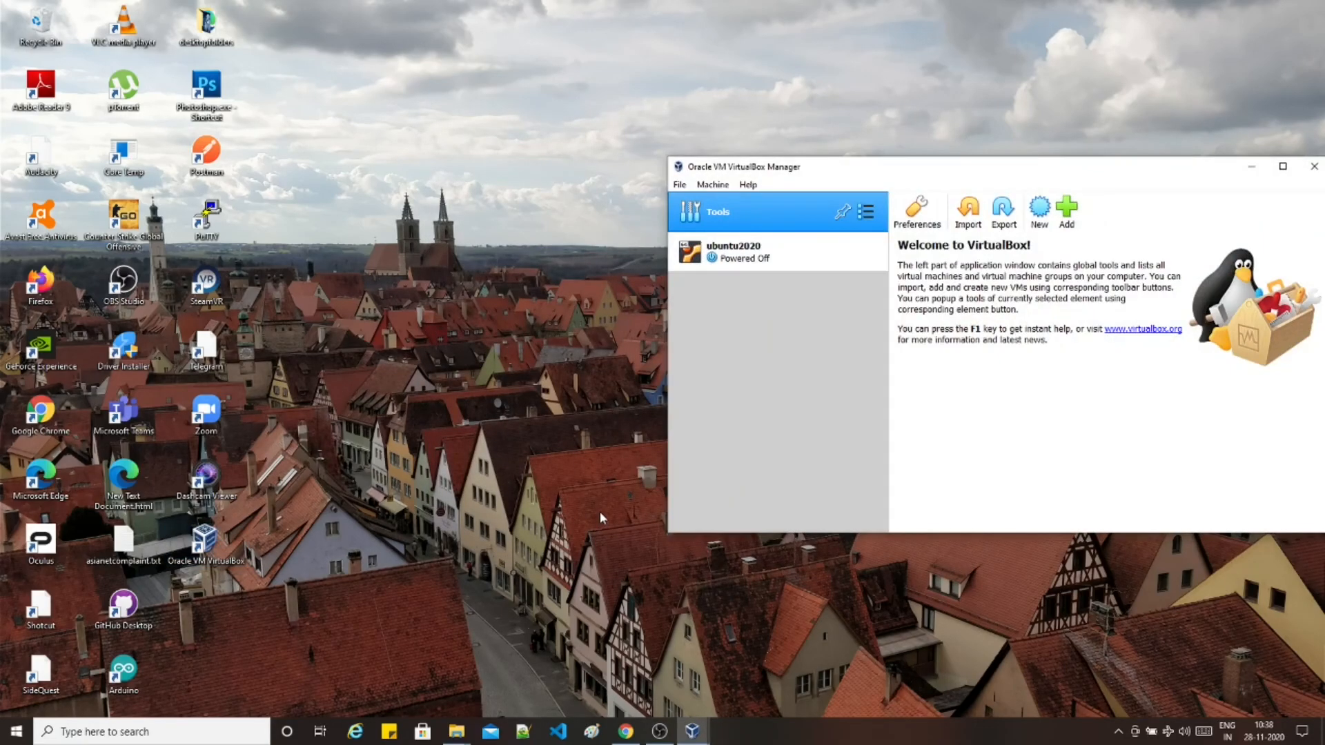
pyautogui.moveTo(1062, 176); pyautogui.dragTo(734, 172)
pyautogui.click(427, 247)
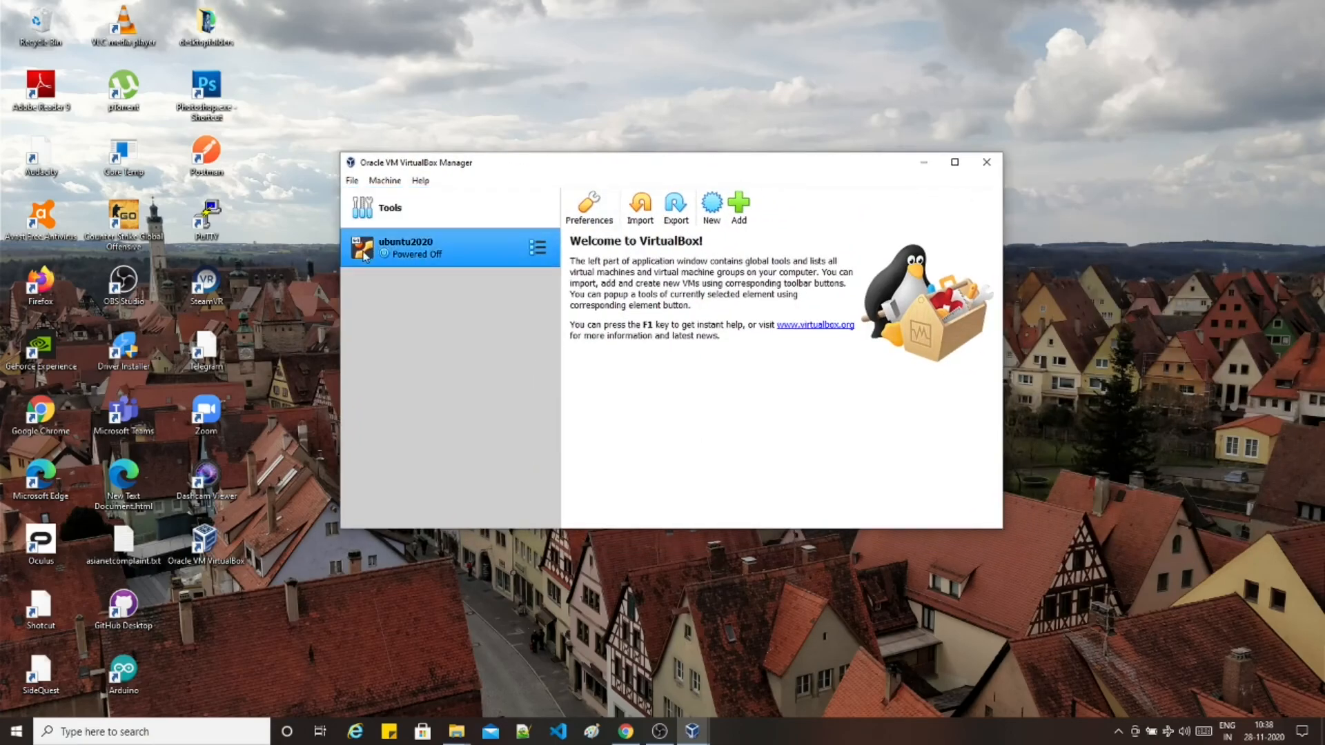
pyautogui.click(683, 207)
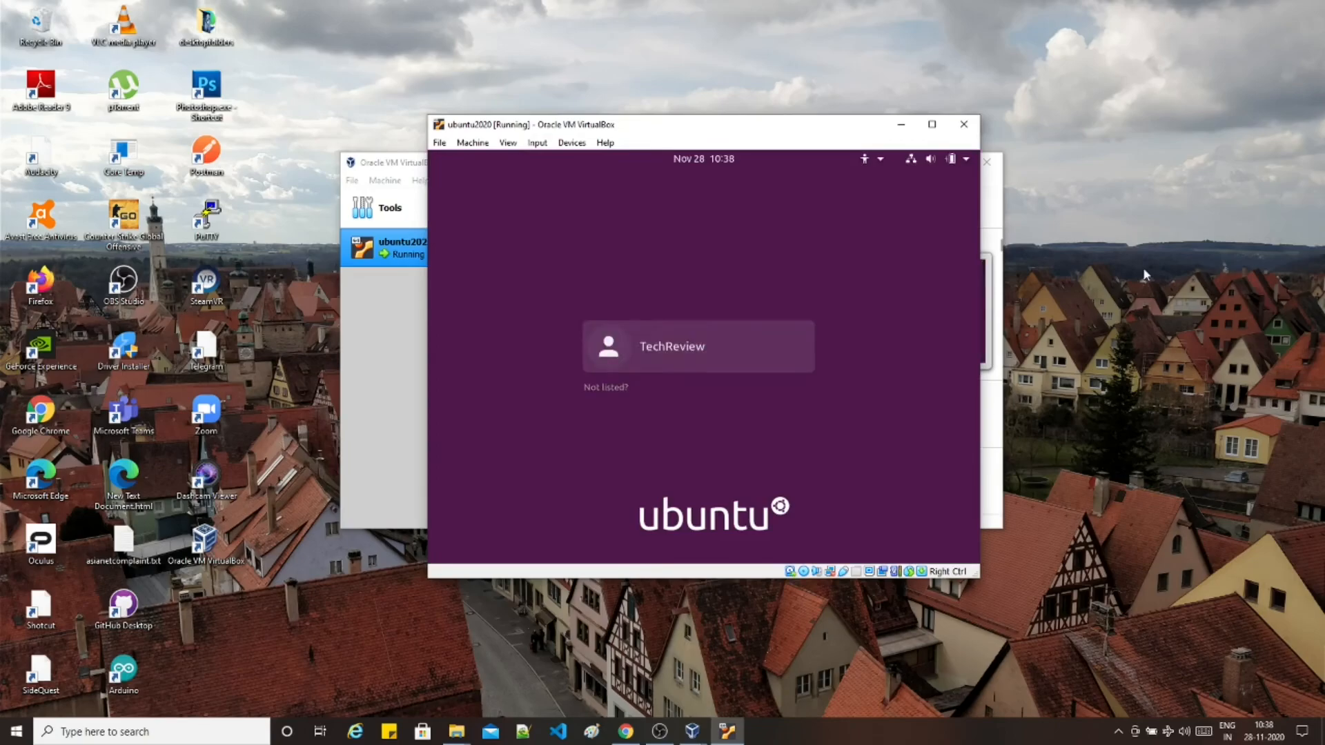
# - Log in to Ubuntu with the user account's password
pyautogui.click(662, 358)
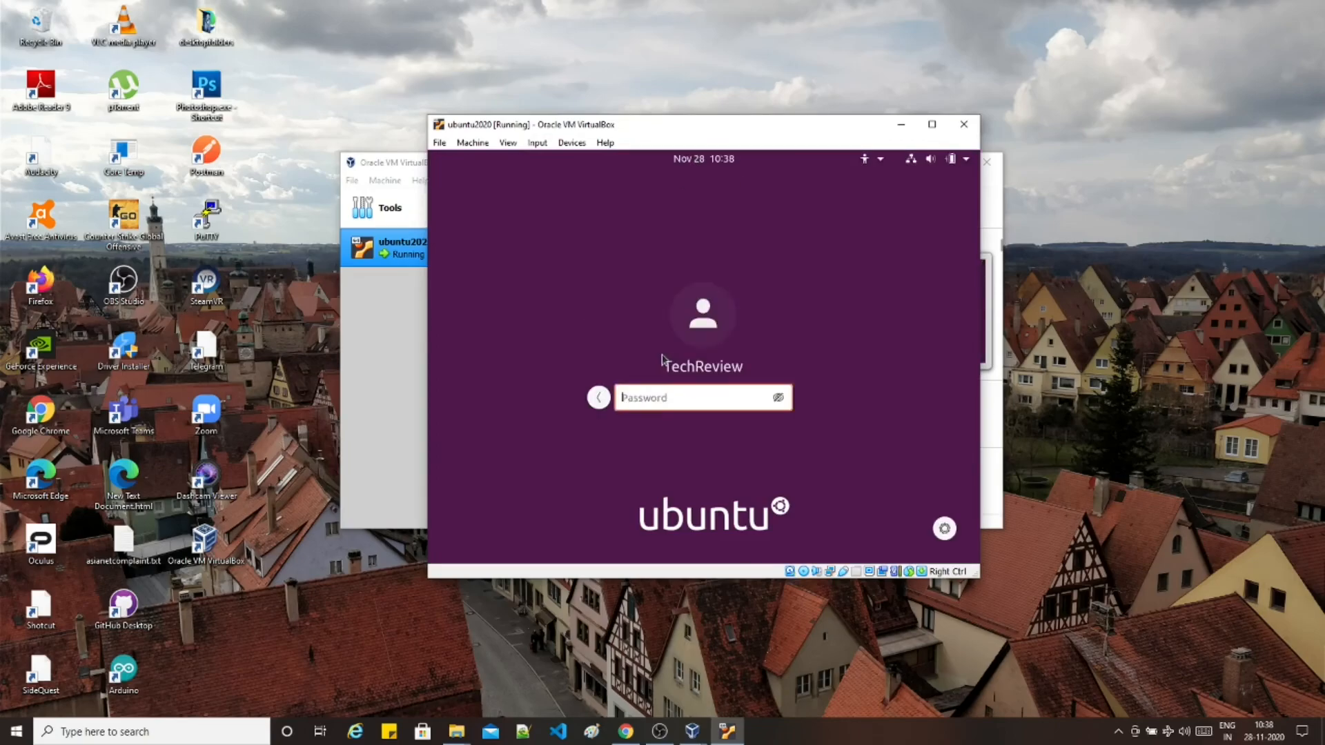
pyautogui.write('••••••••••••')
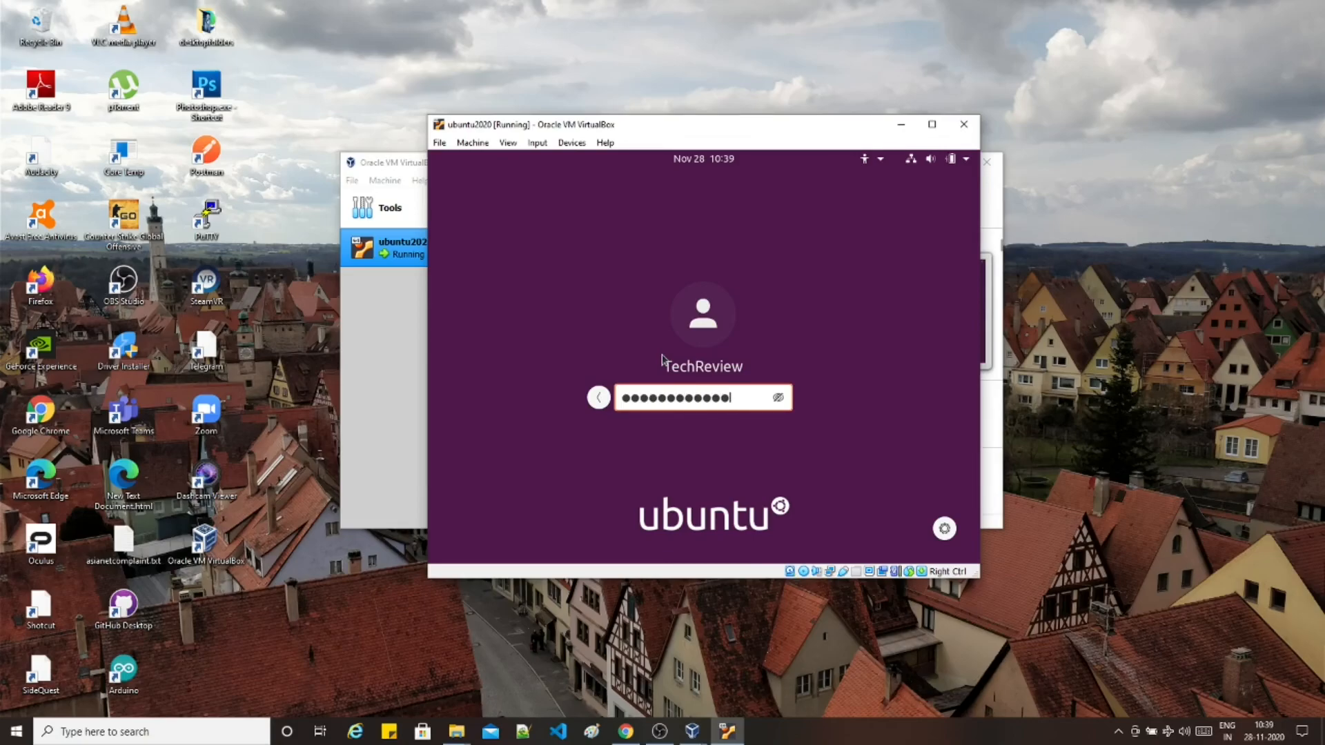
pyautogui.press('Return')
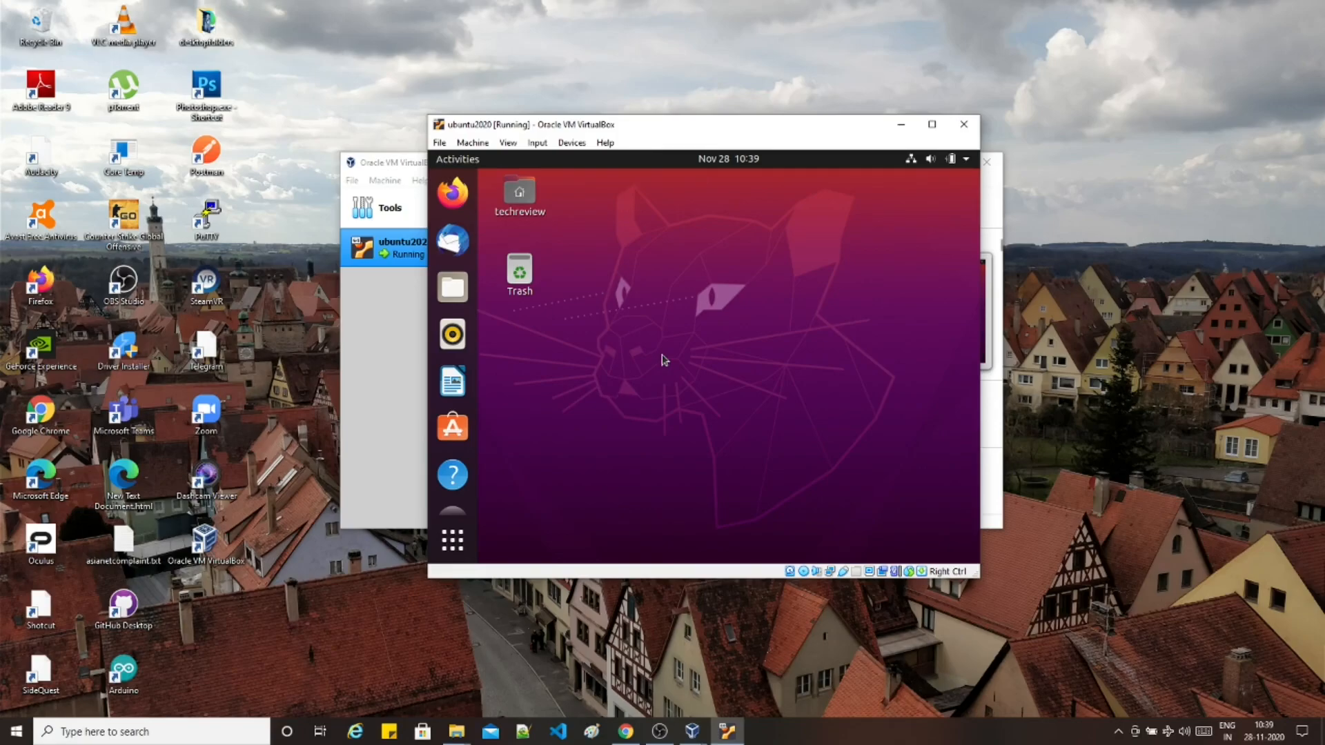
# - Switch the guest to full-screen and expand the system menu's Power Off / Log Out choices
pyautogui.hotkey('ctrl', 'f')
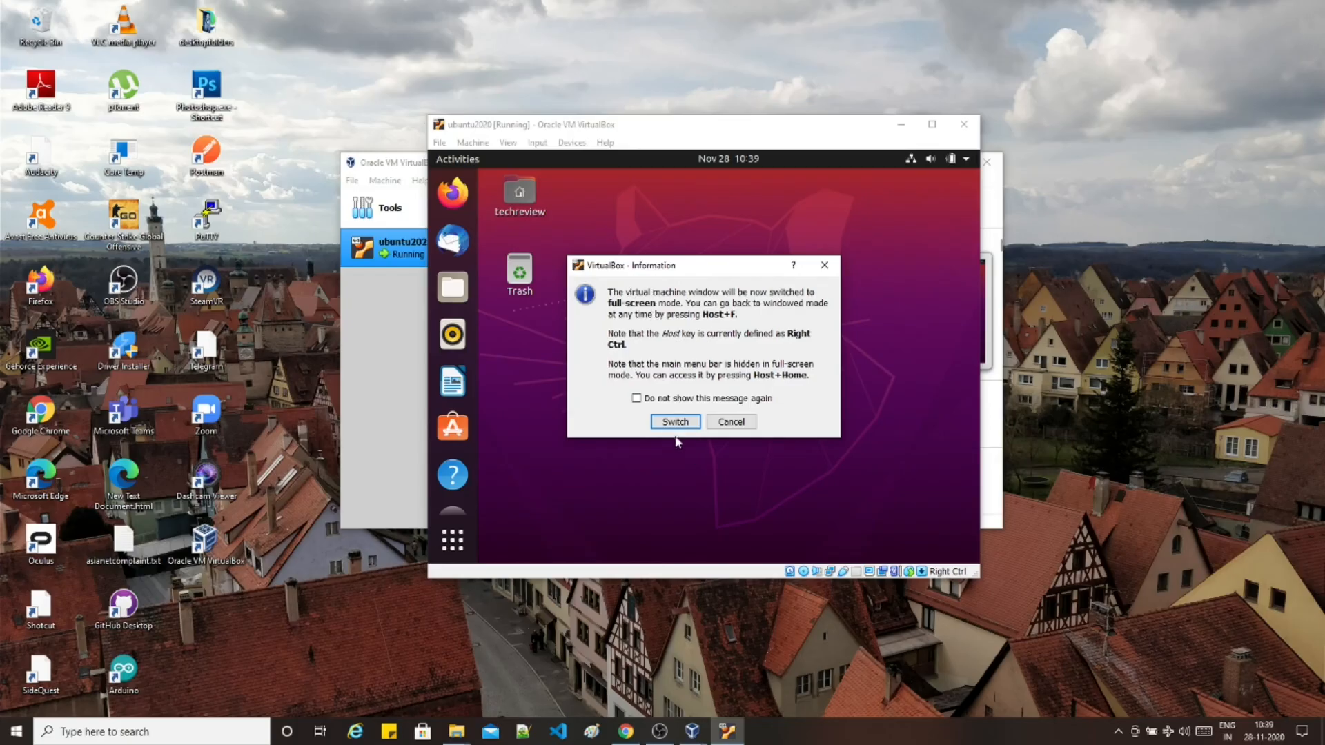
pyautogui.click(676, 422)
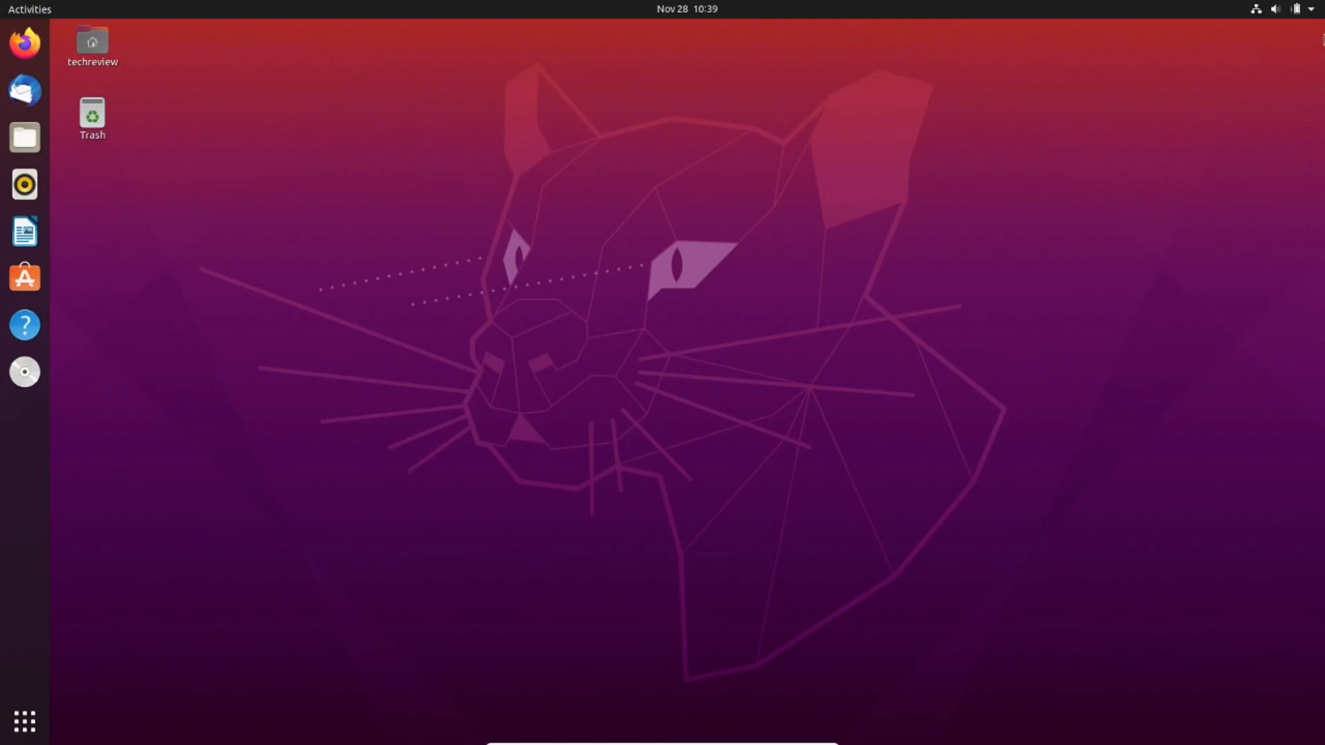
pyautogui.click(1309, 9)
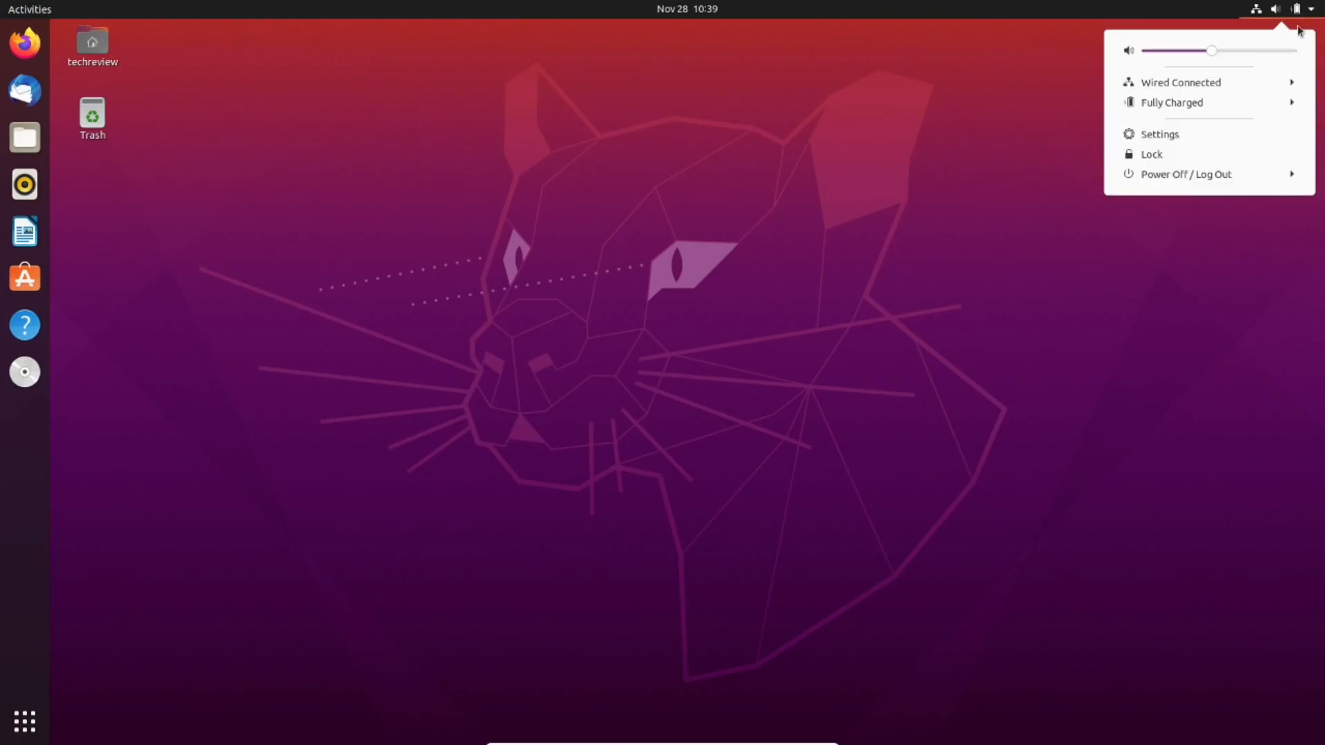
pyautogui.click(1236, 172)
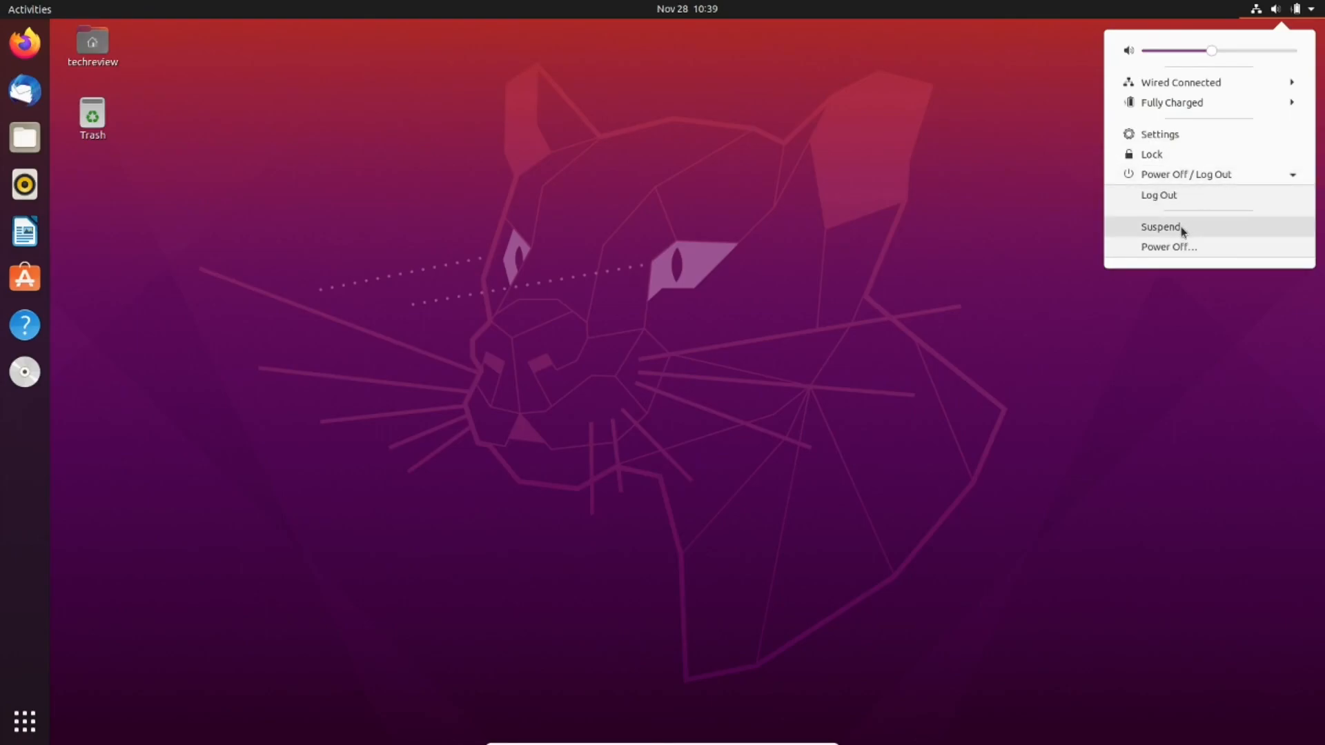